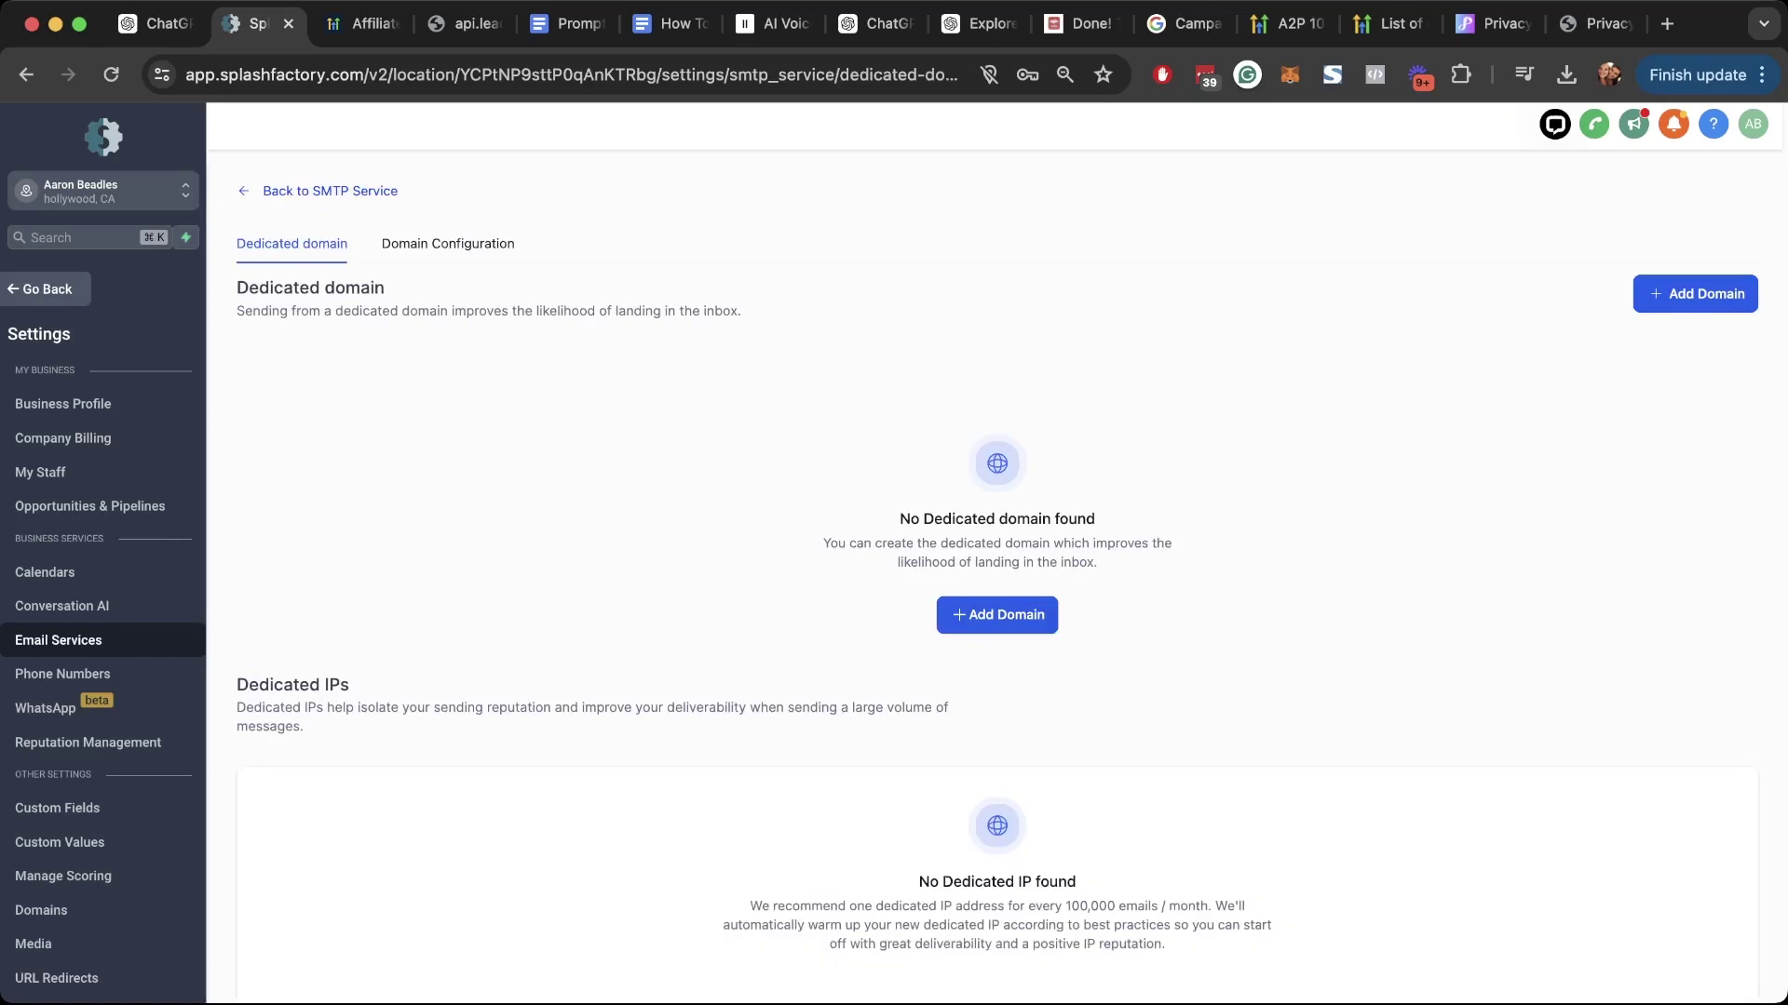
left_click(997, 616)
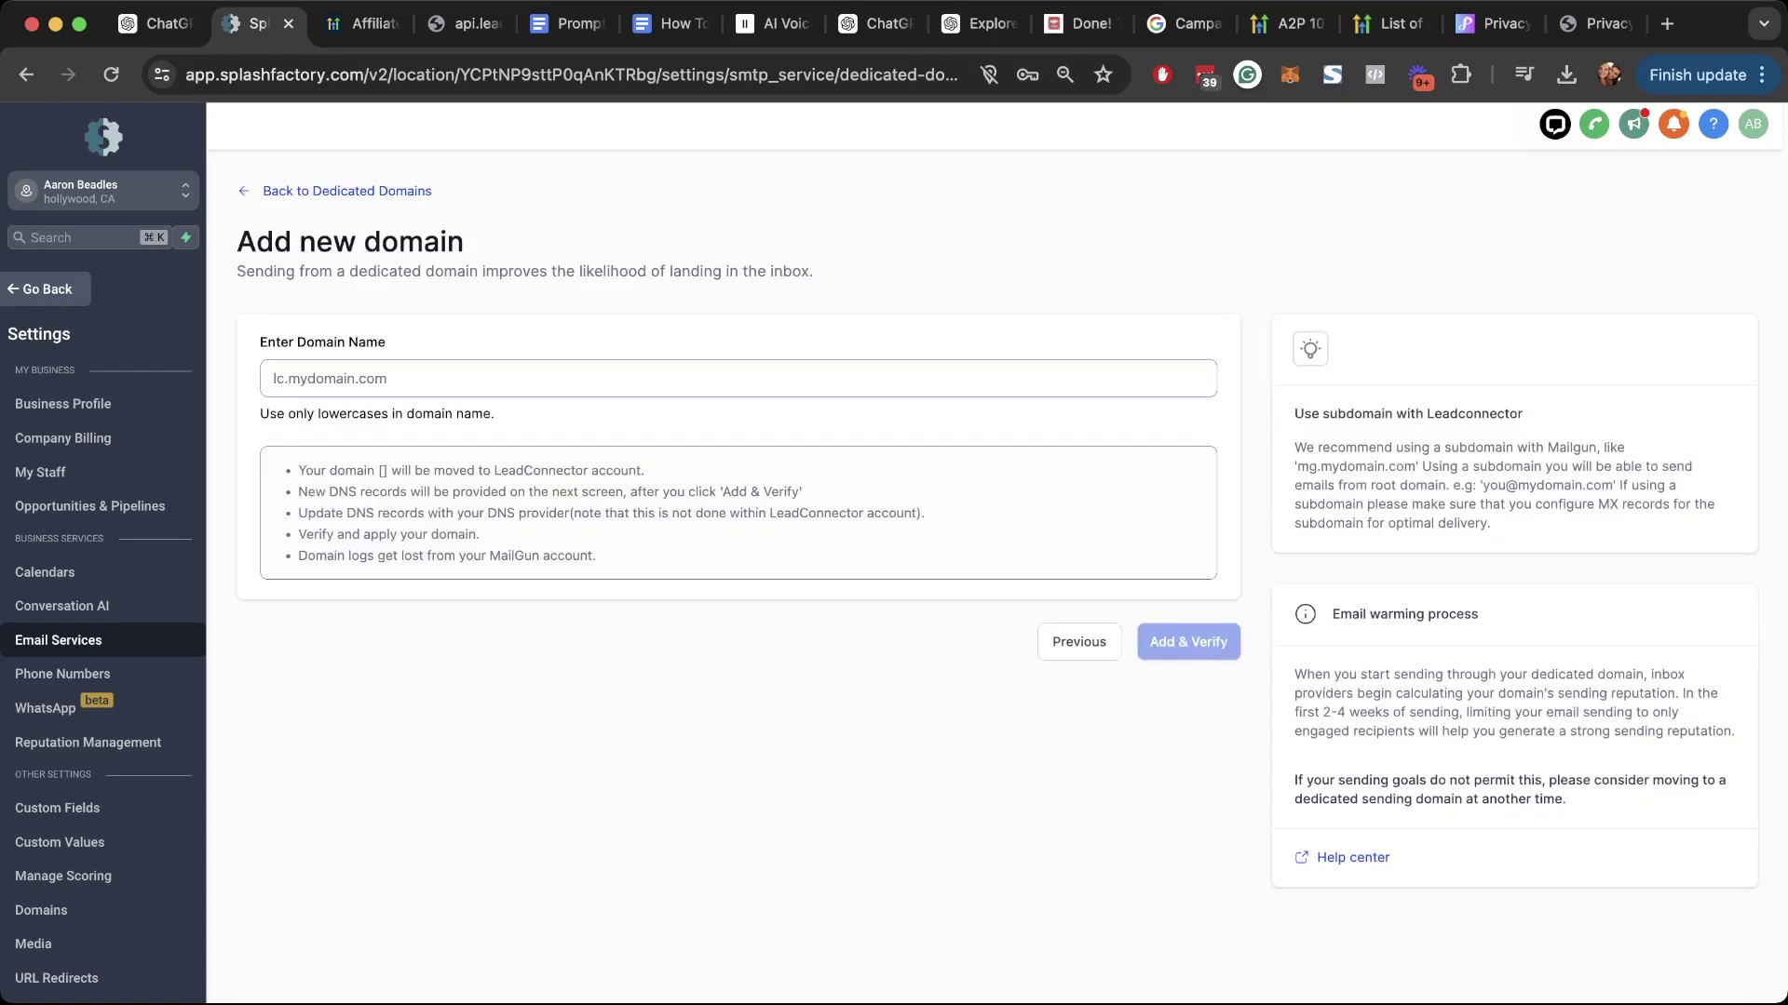
left_click_drag(268, 343, 378, 343)
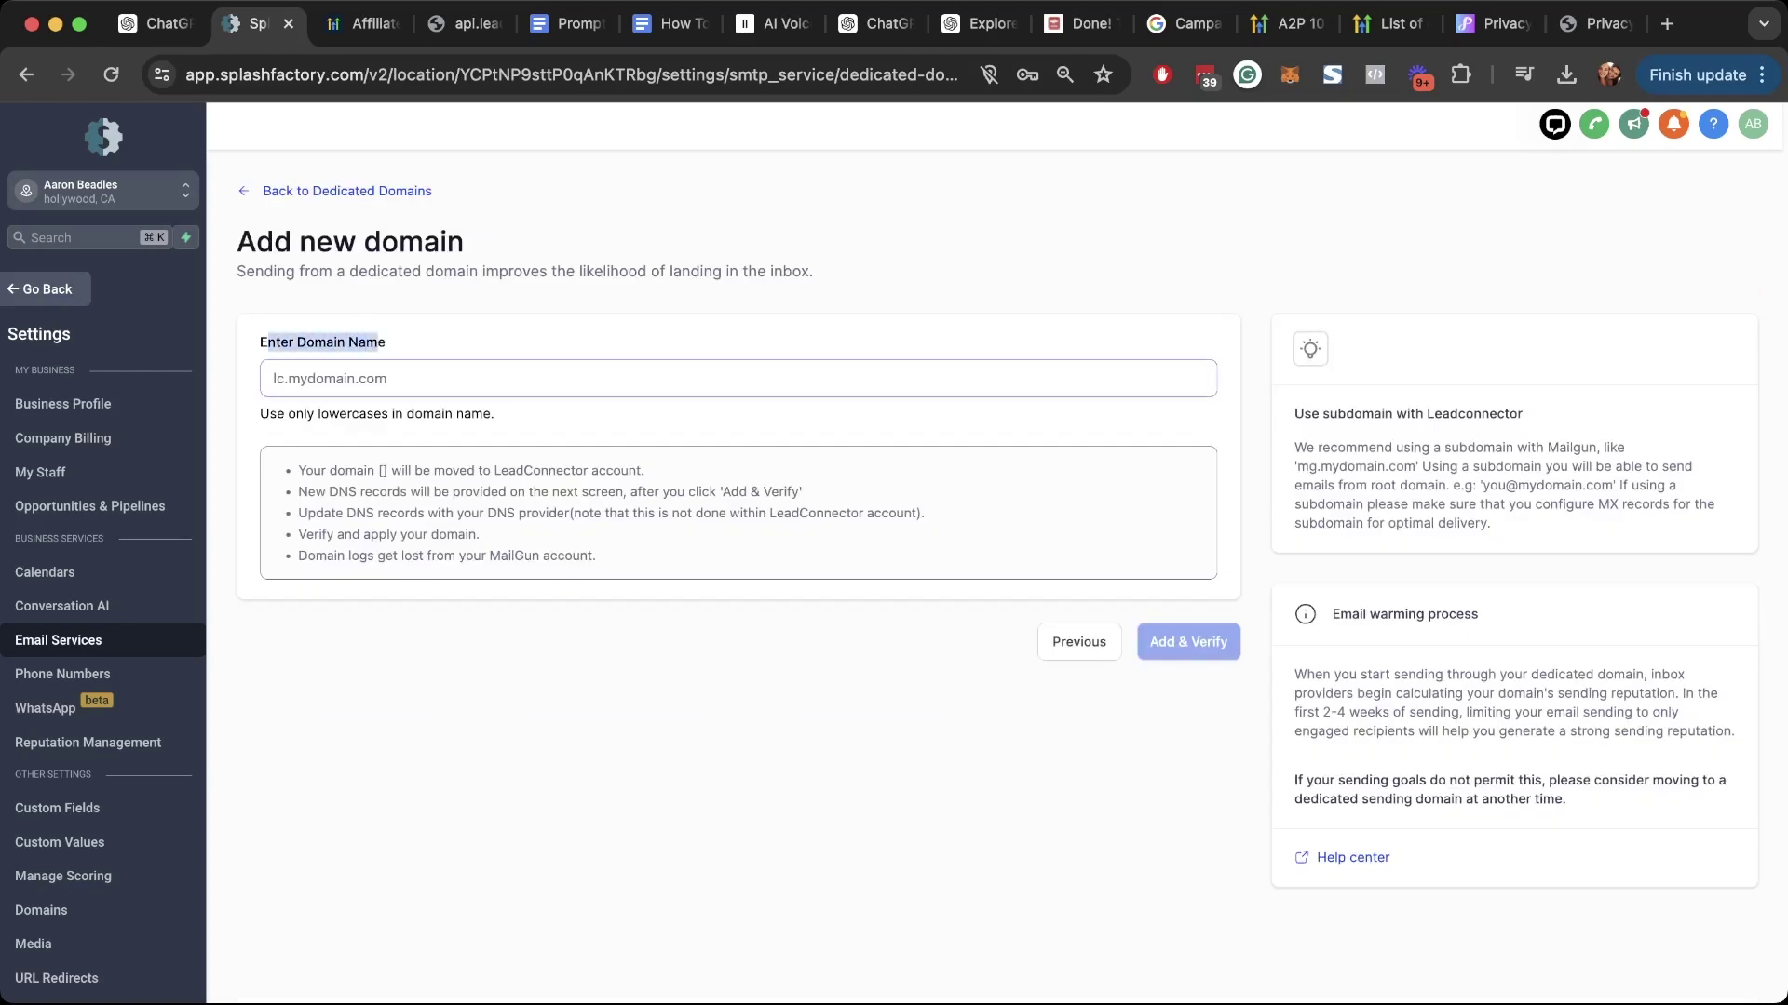
left_click(372, 379)
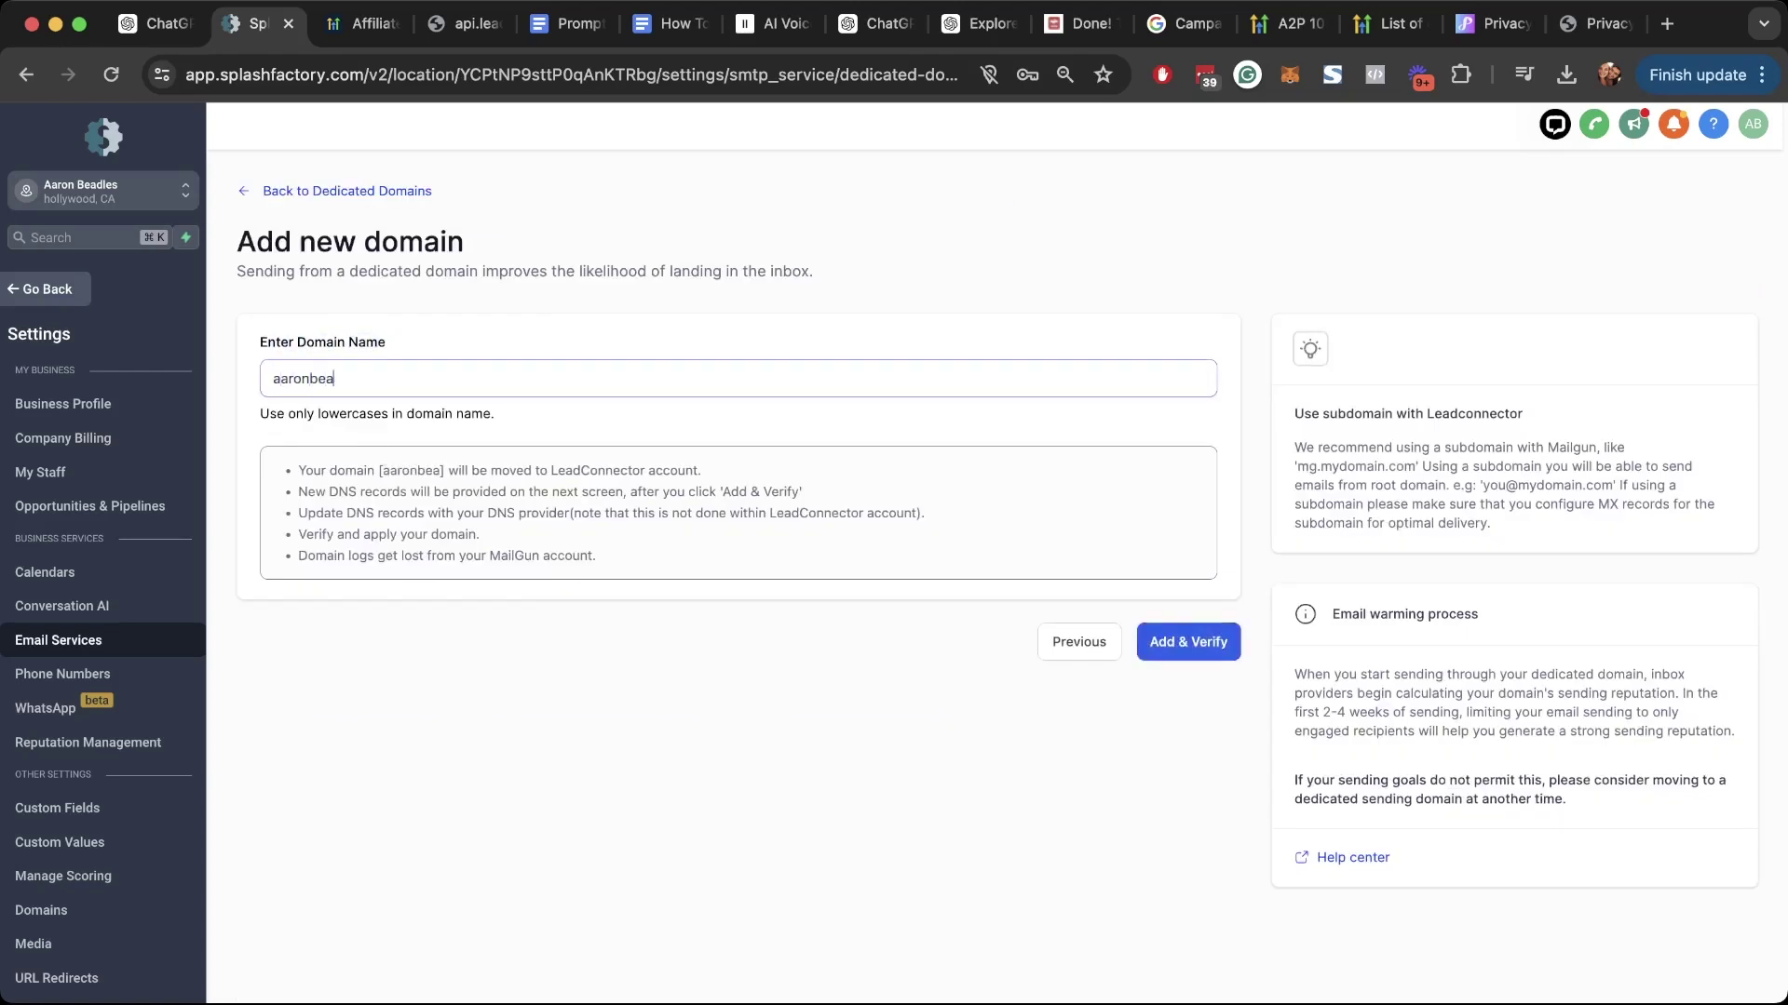
left_click(273, 379)
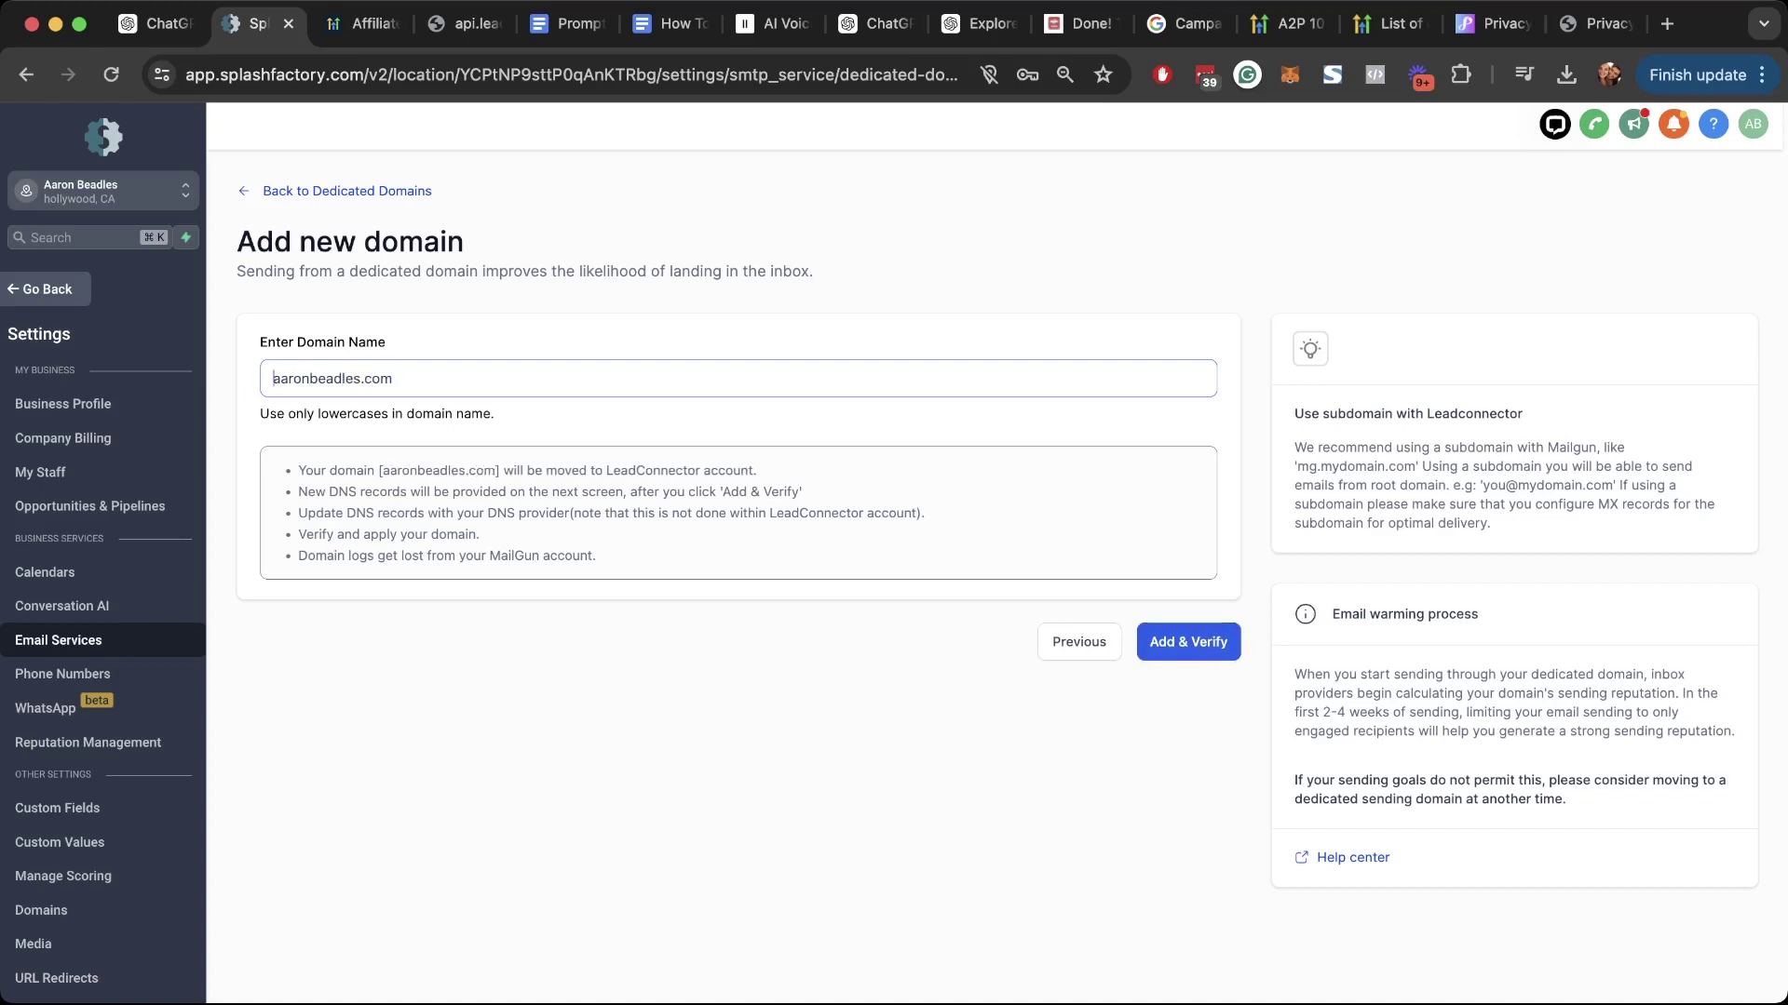
type("lc.")
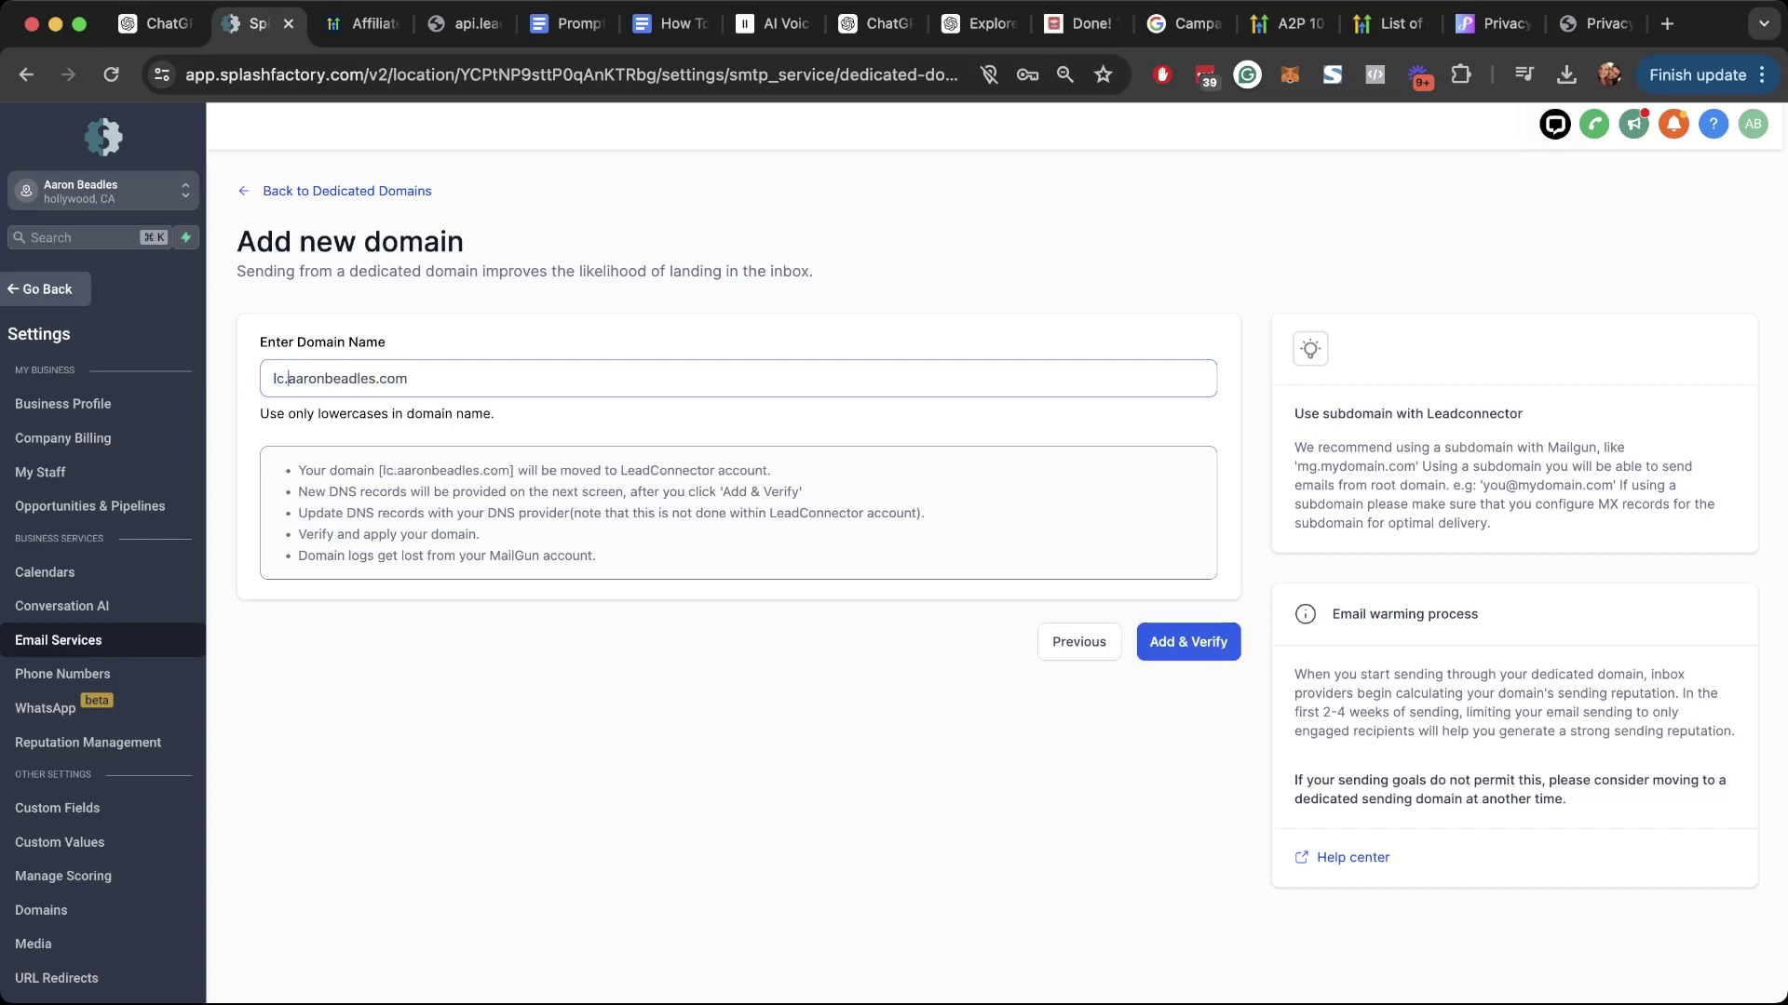
left_click_drag(408, 379, 273, 378)
left_click(596, 726)
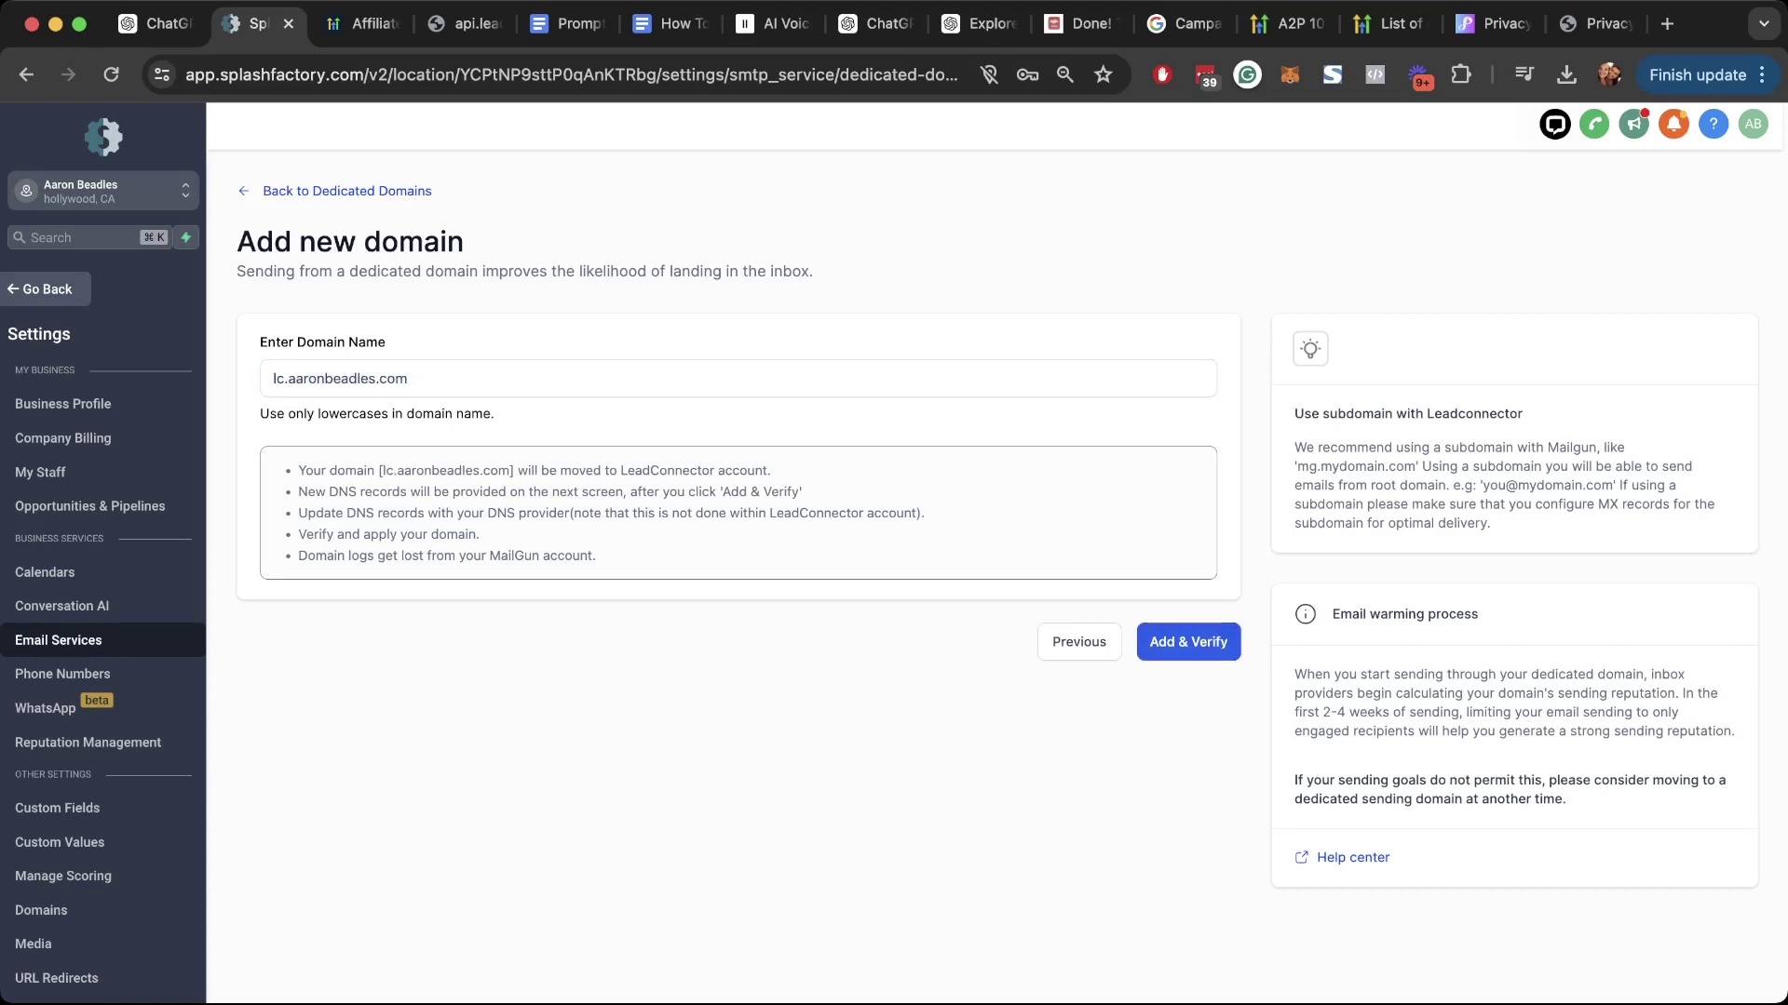
left_click_drag(273, 379, 407, 379)
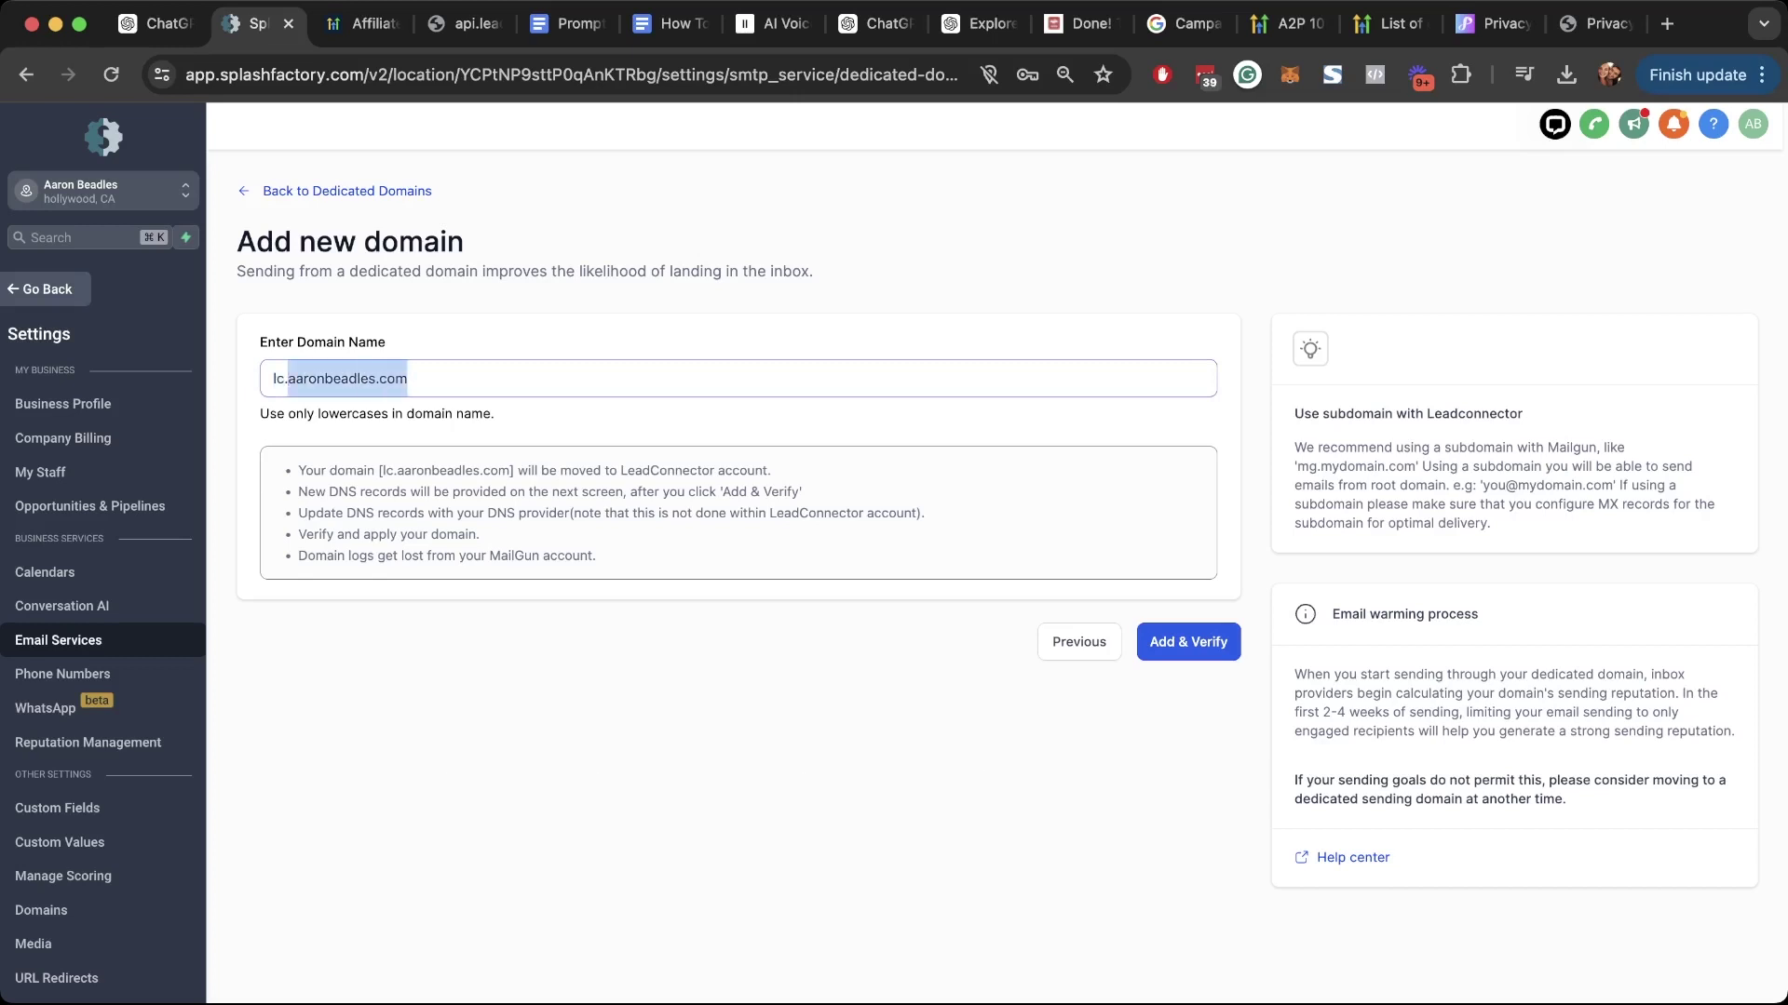
left_click(1188, 641)
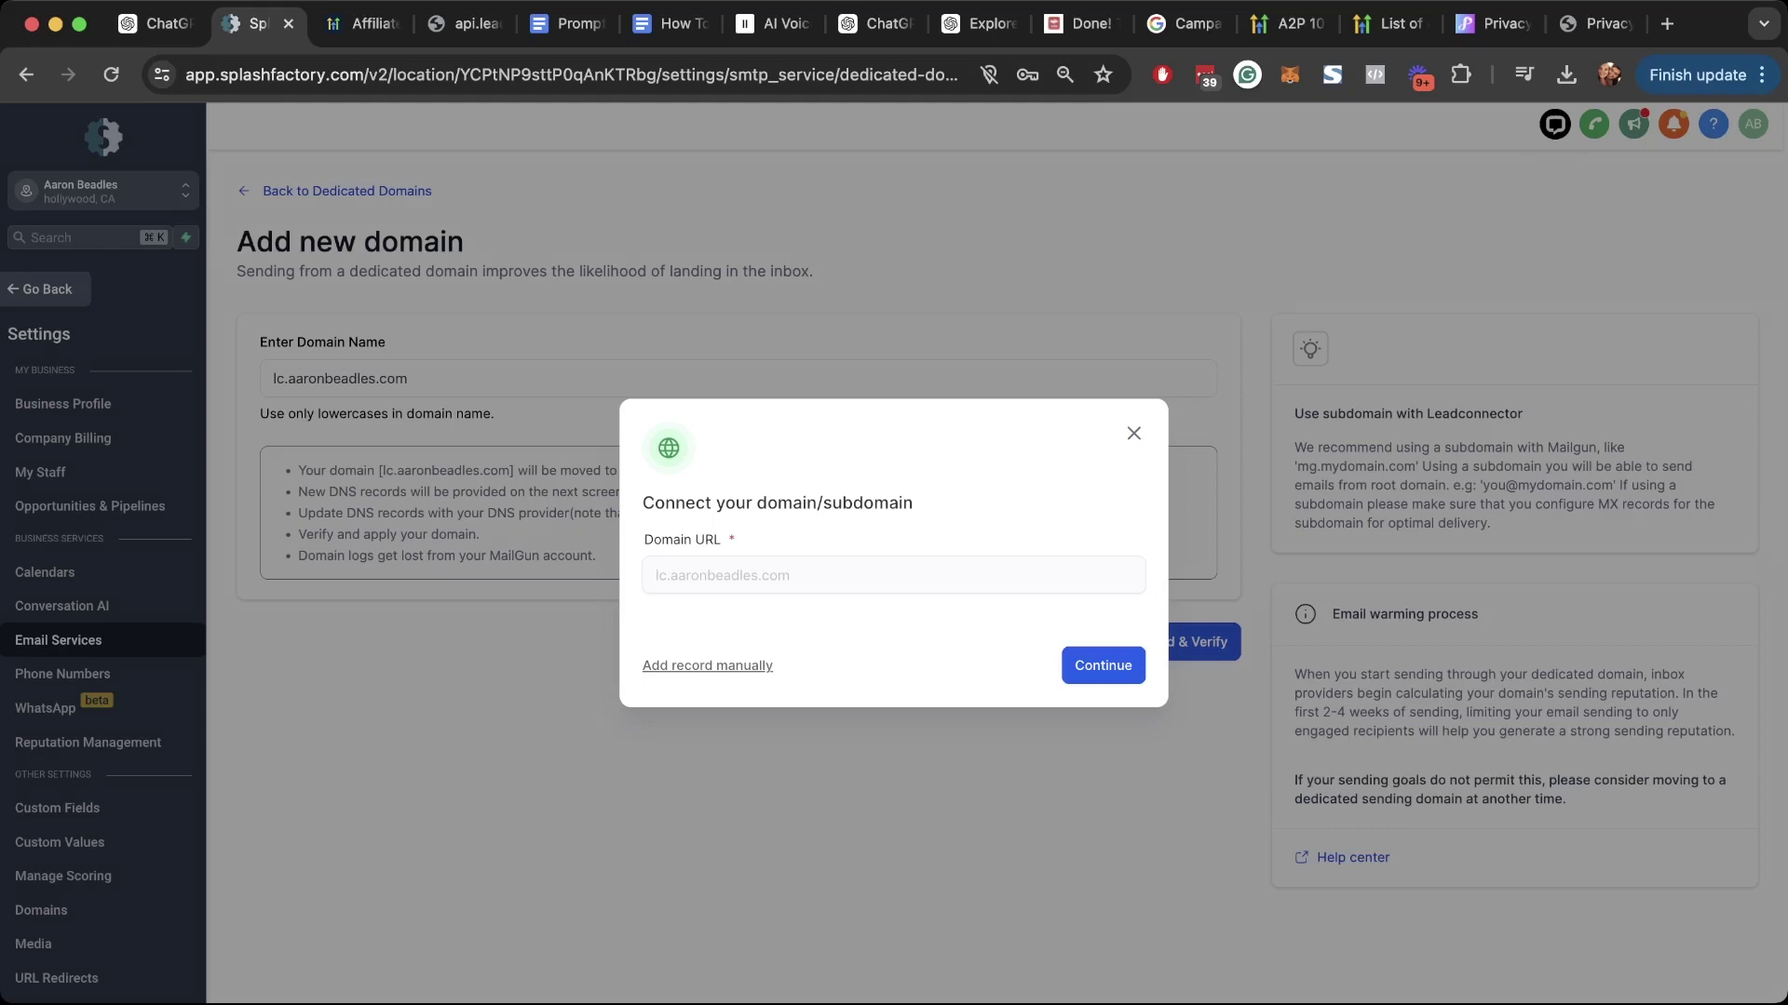
Step: List the DNS records to add manually, then start the domain-setup help video
left_click(708, 666)
left_click(987, 753)
left_click(707, 666)
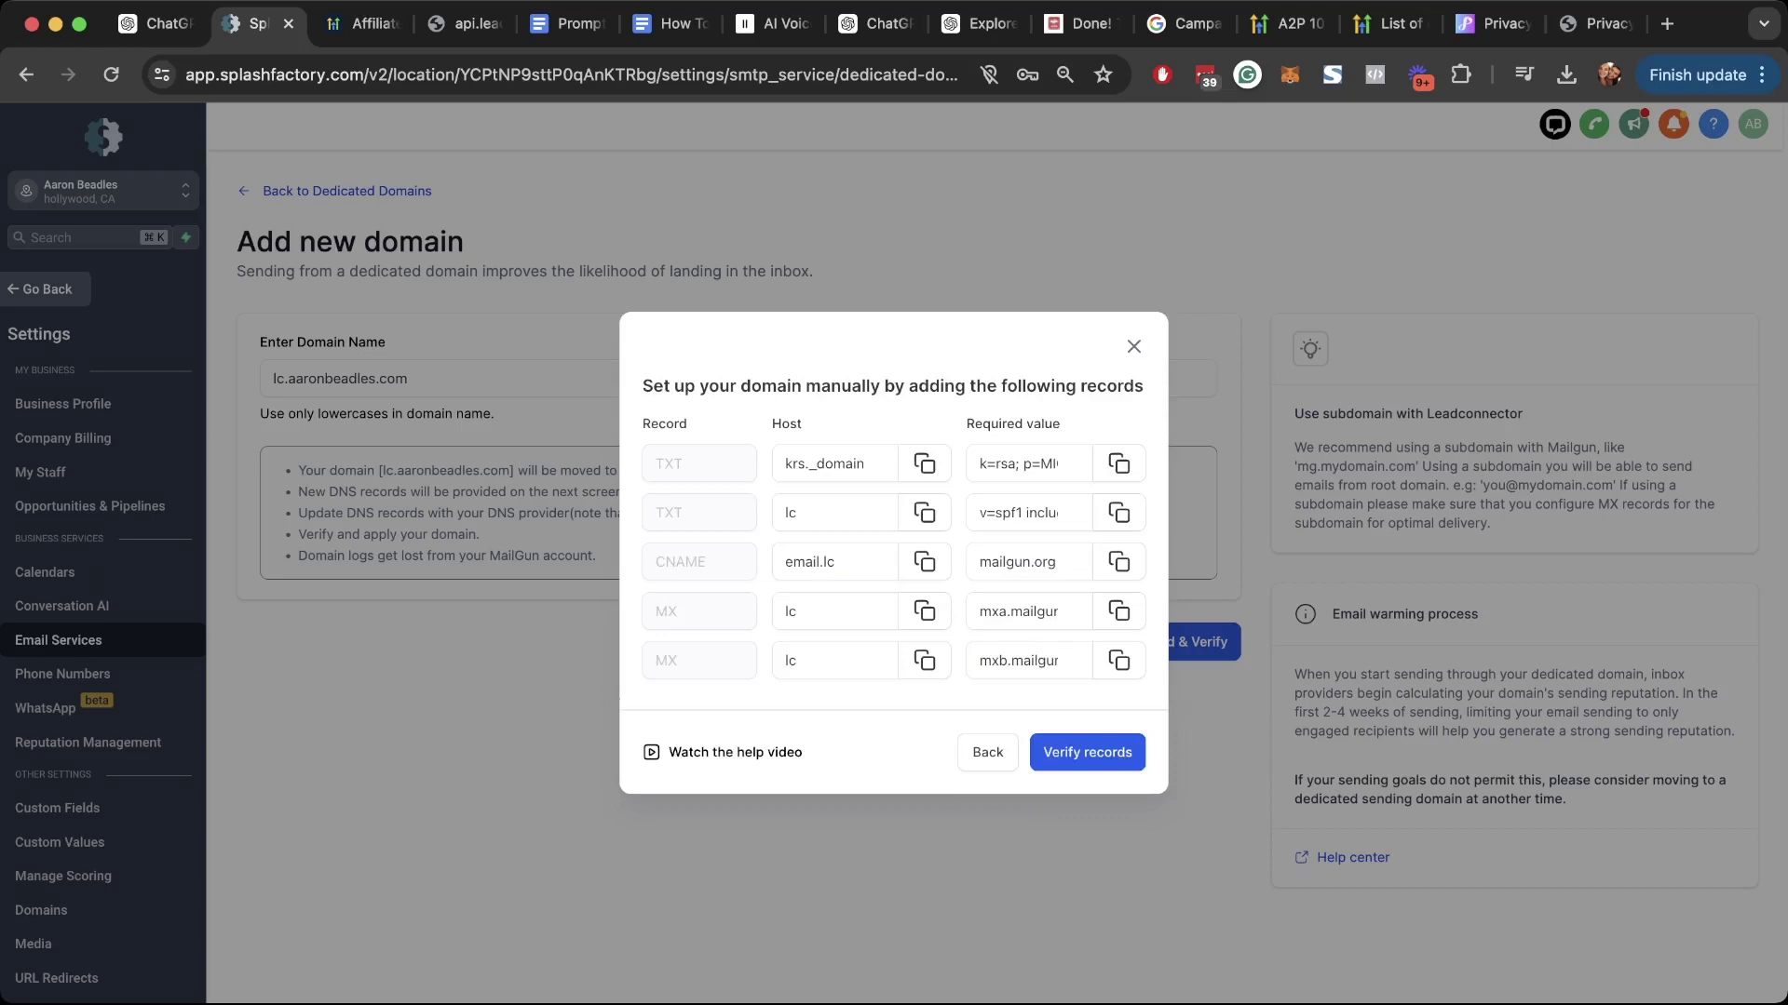
triple_click(736, 753)
left_click(736, 753)
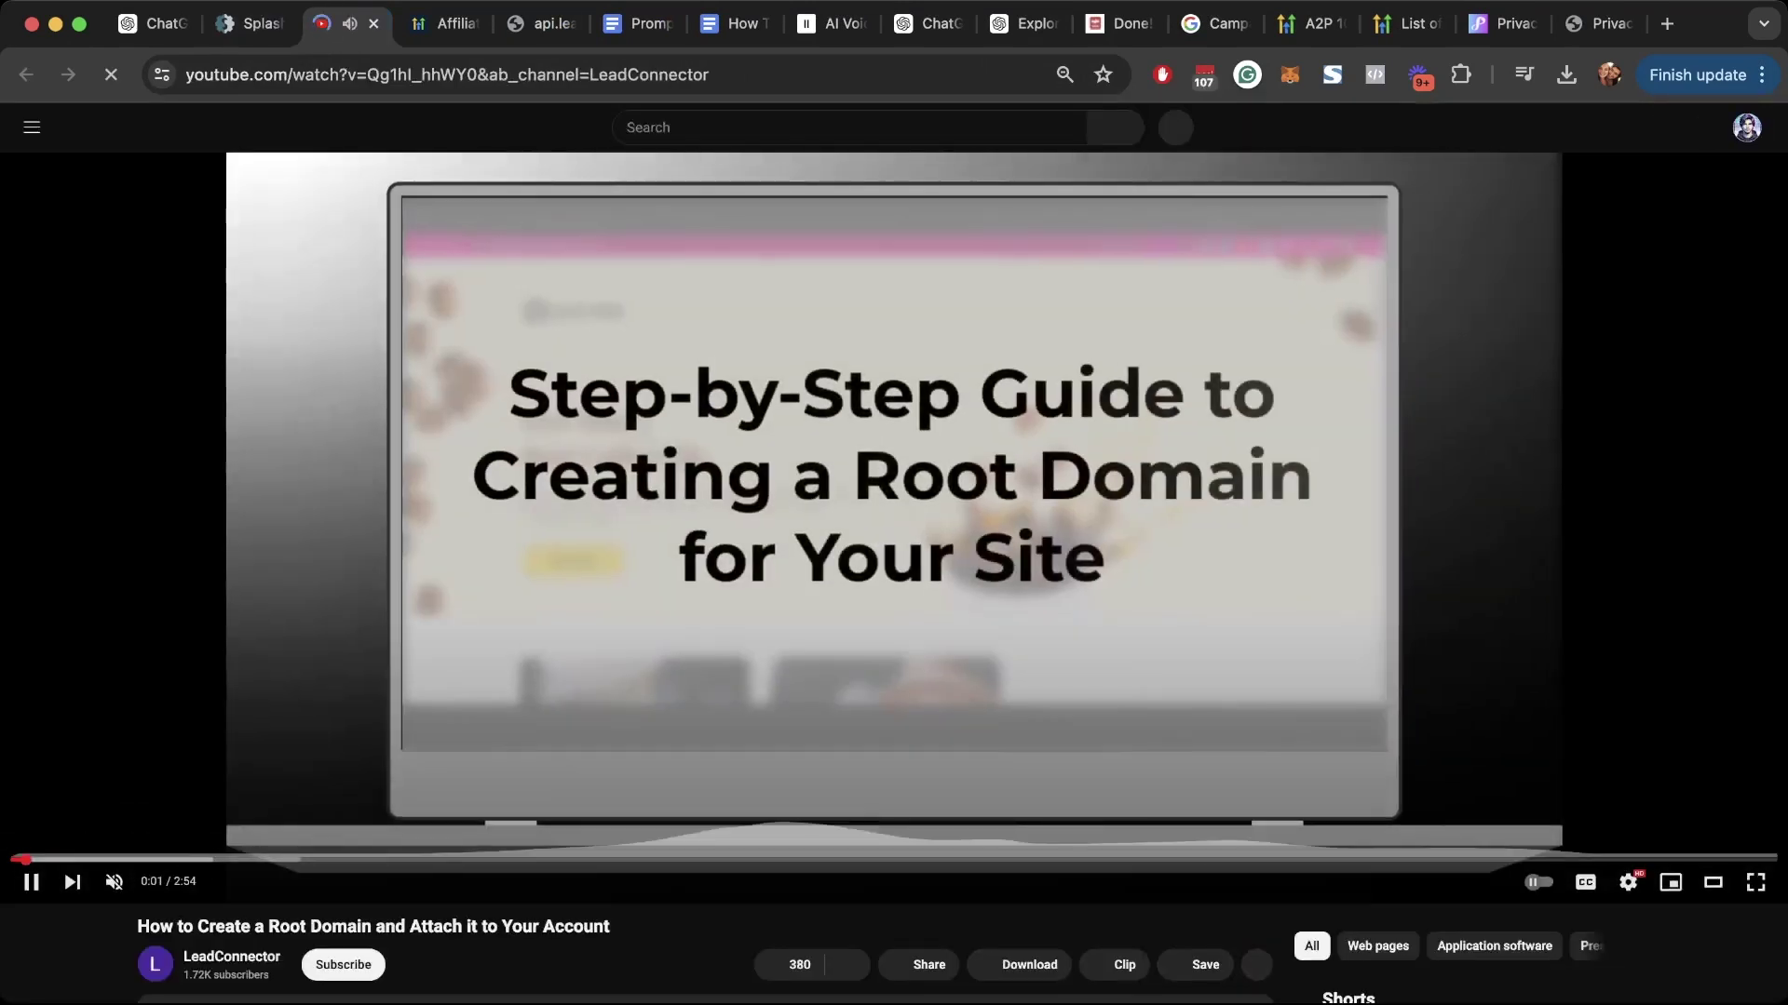
Step: Skip the help video ahead to 1:31, pause it, and return to Splash Factory
key("l")
key("l")
key("l")
key("l")
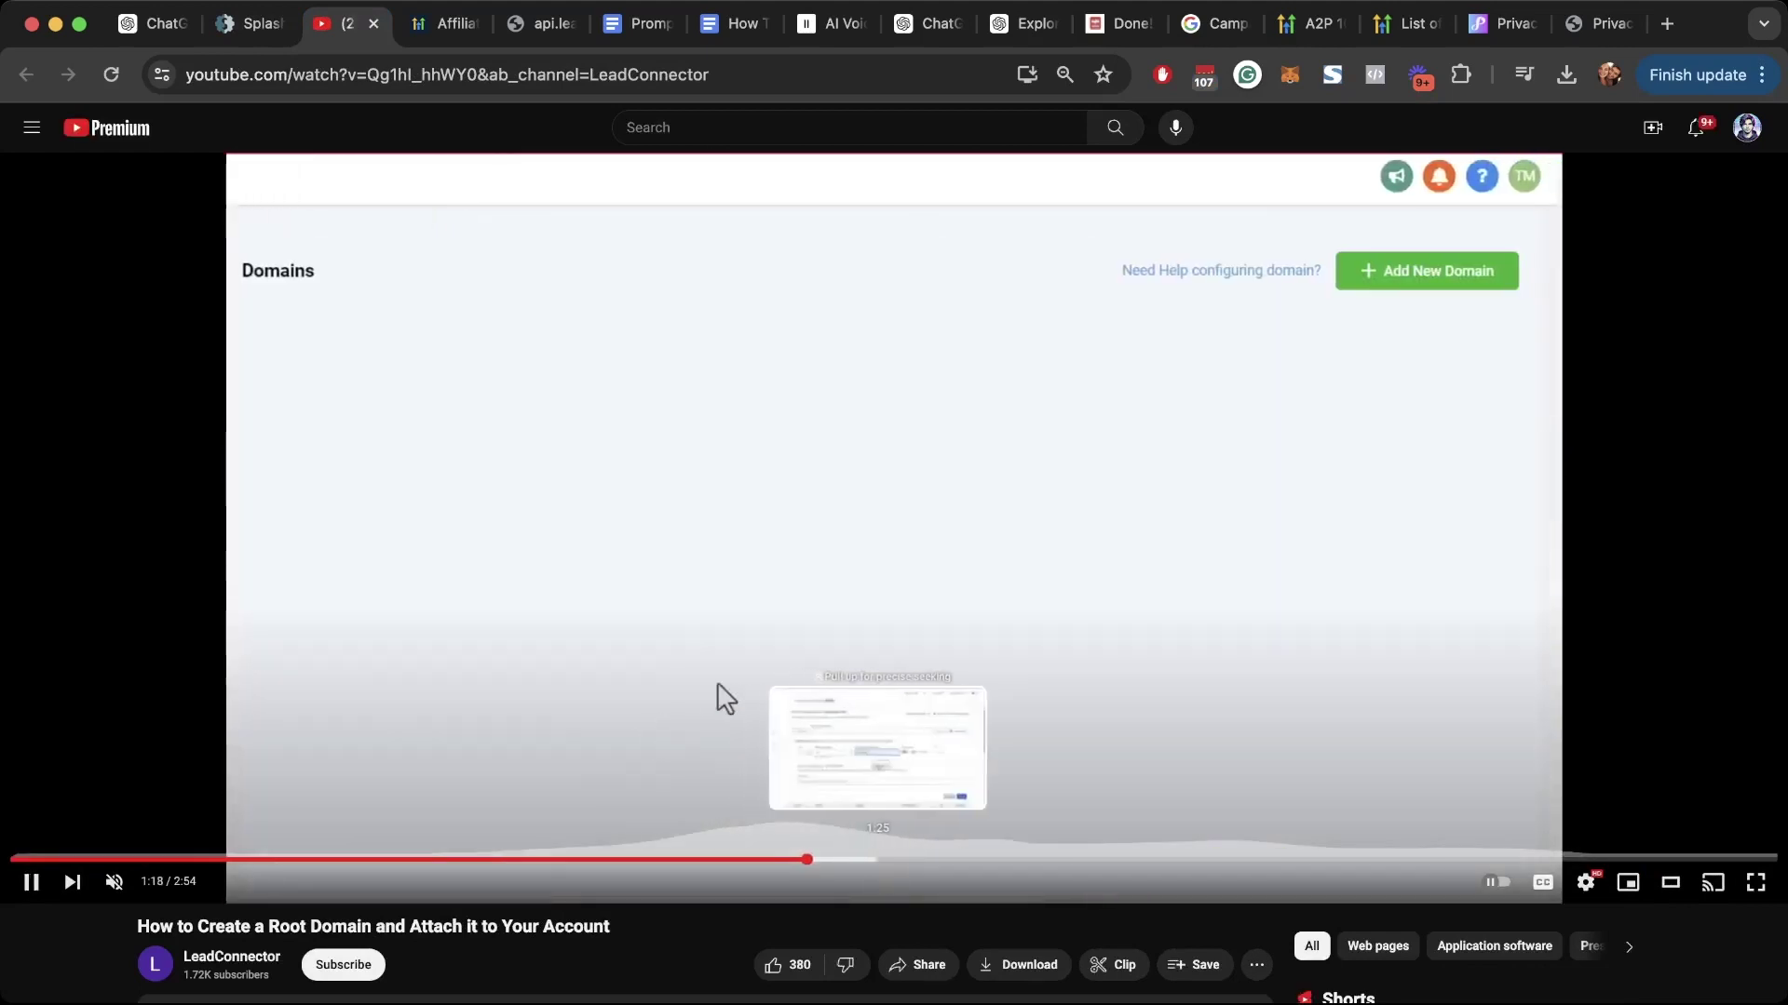
key("Right")
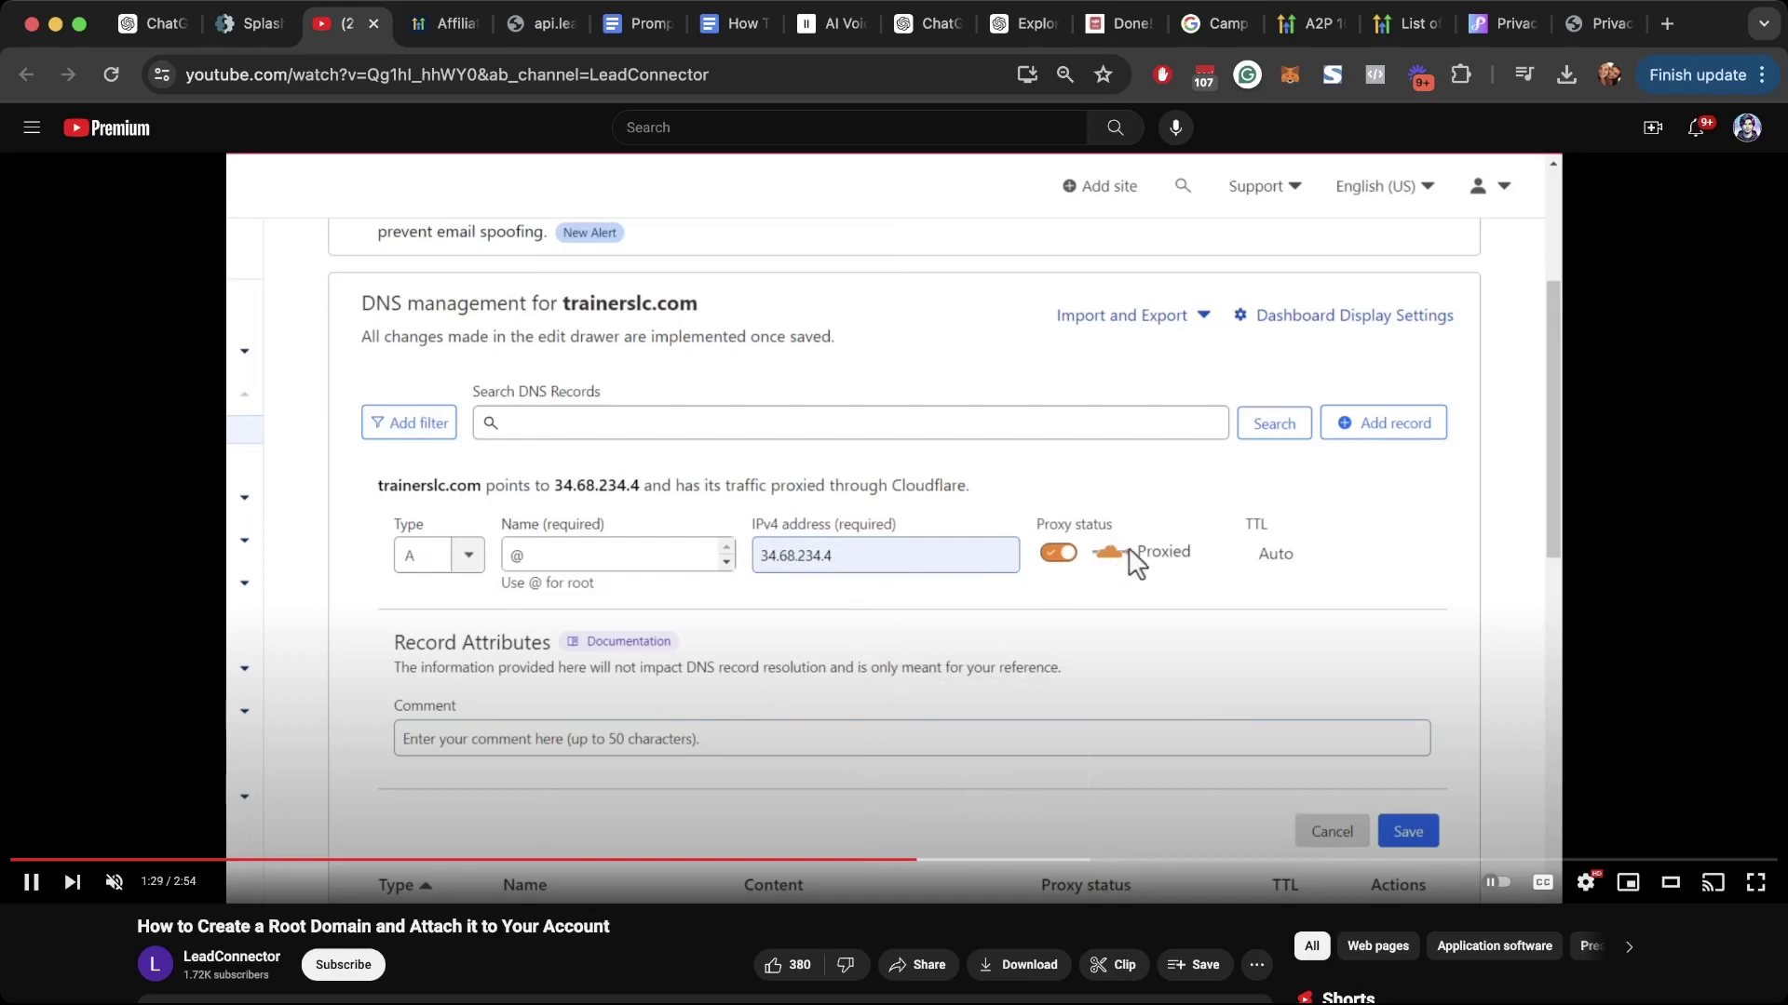
key("space")
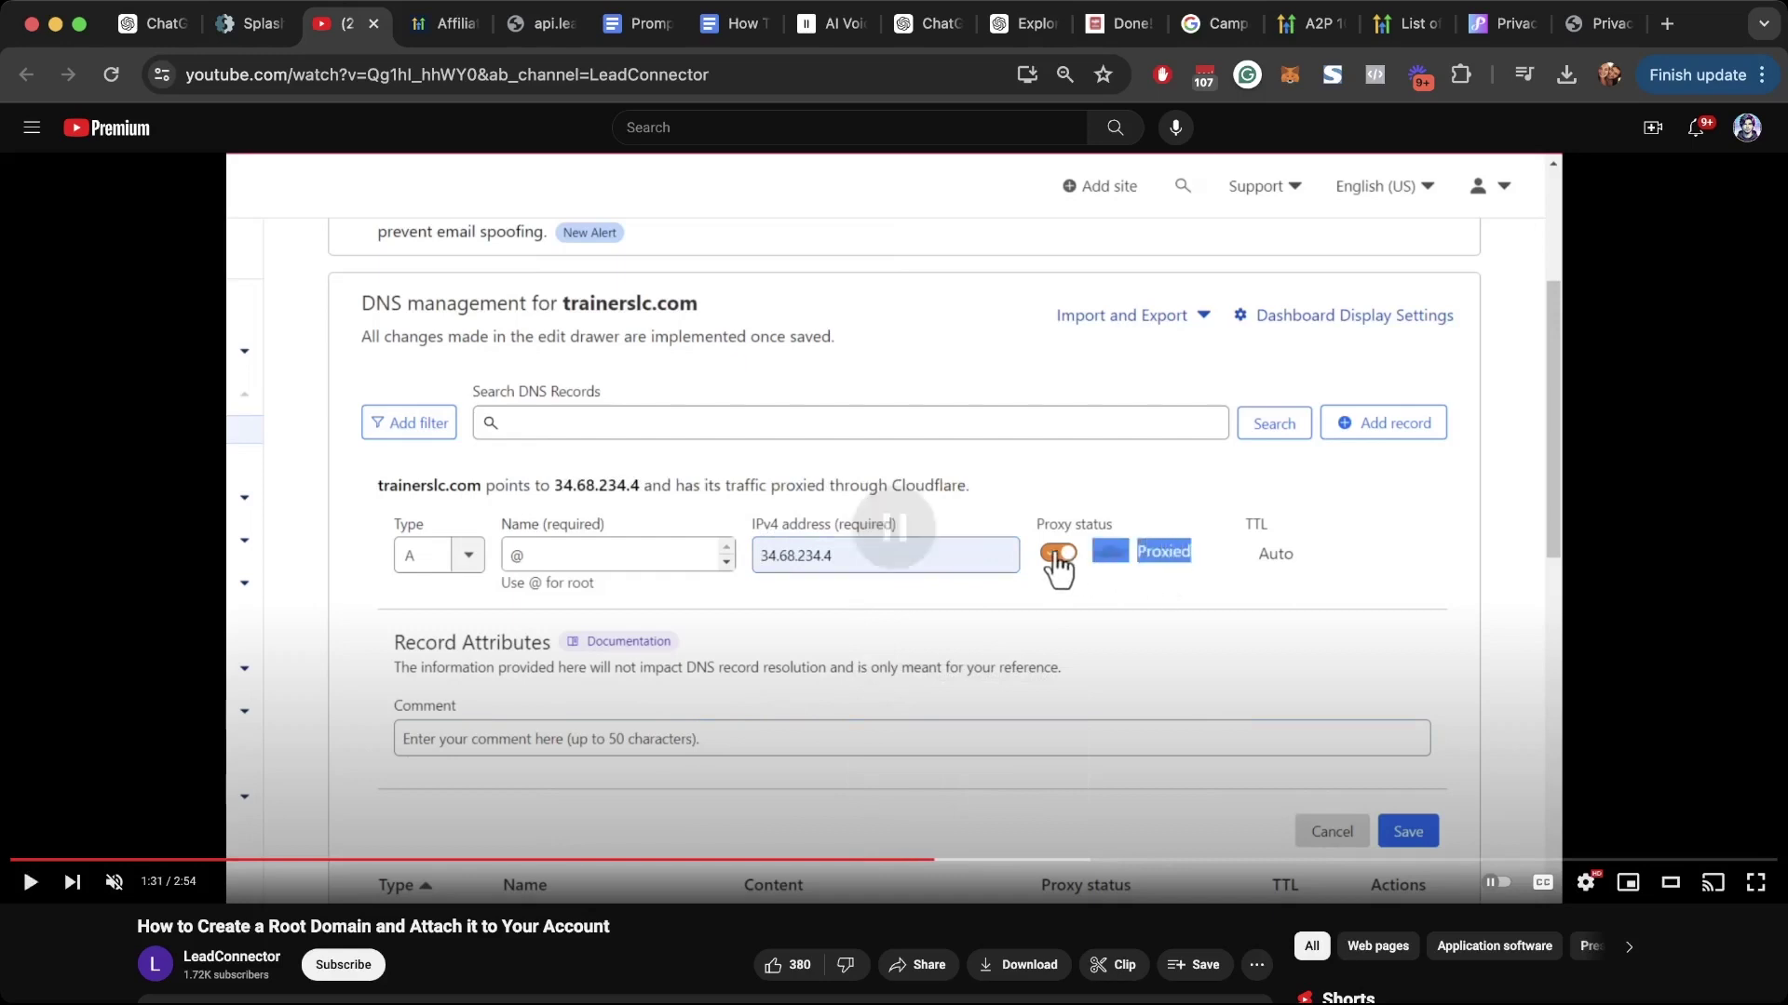
key("ctrl+shift+Tab")
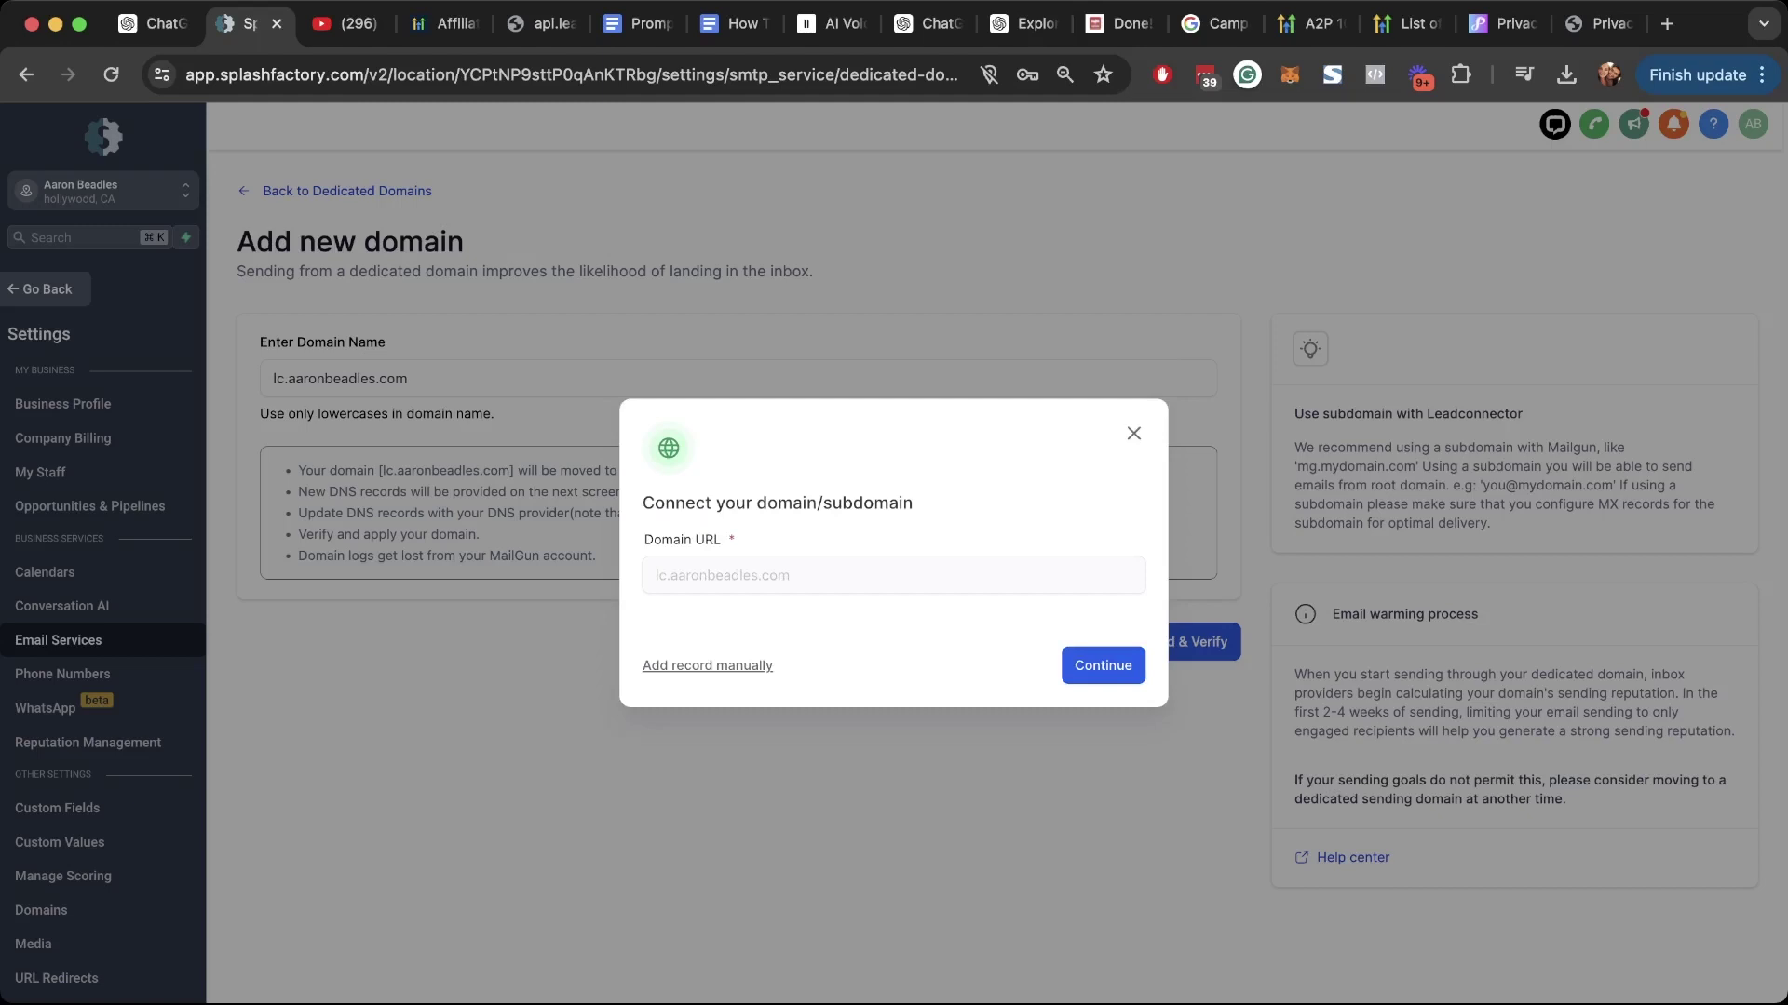
key("Return")
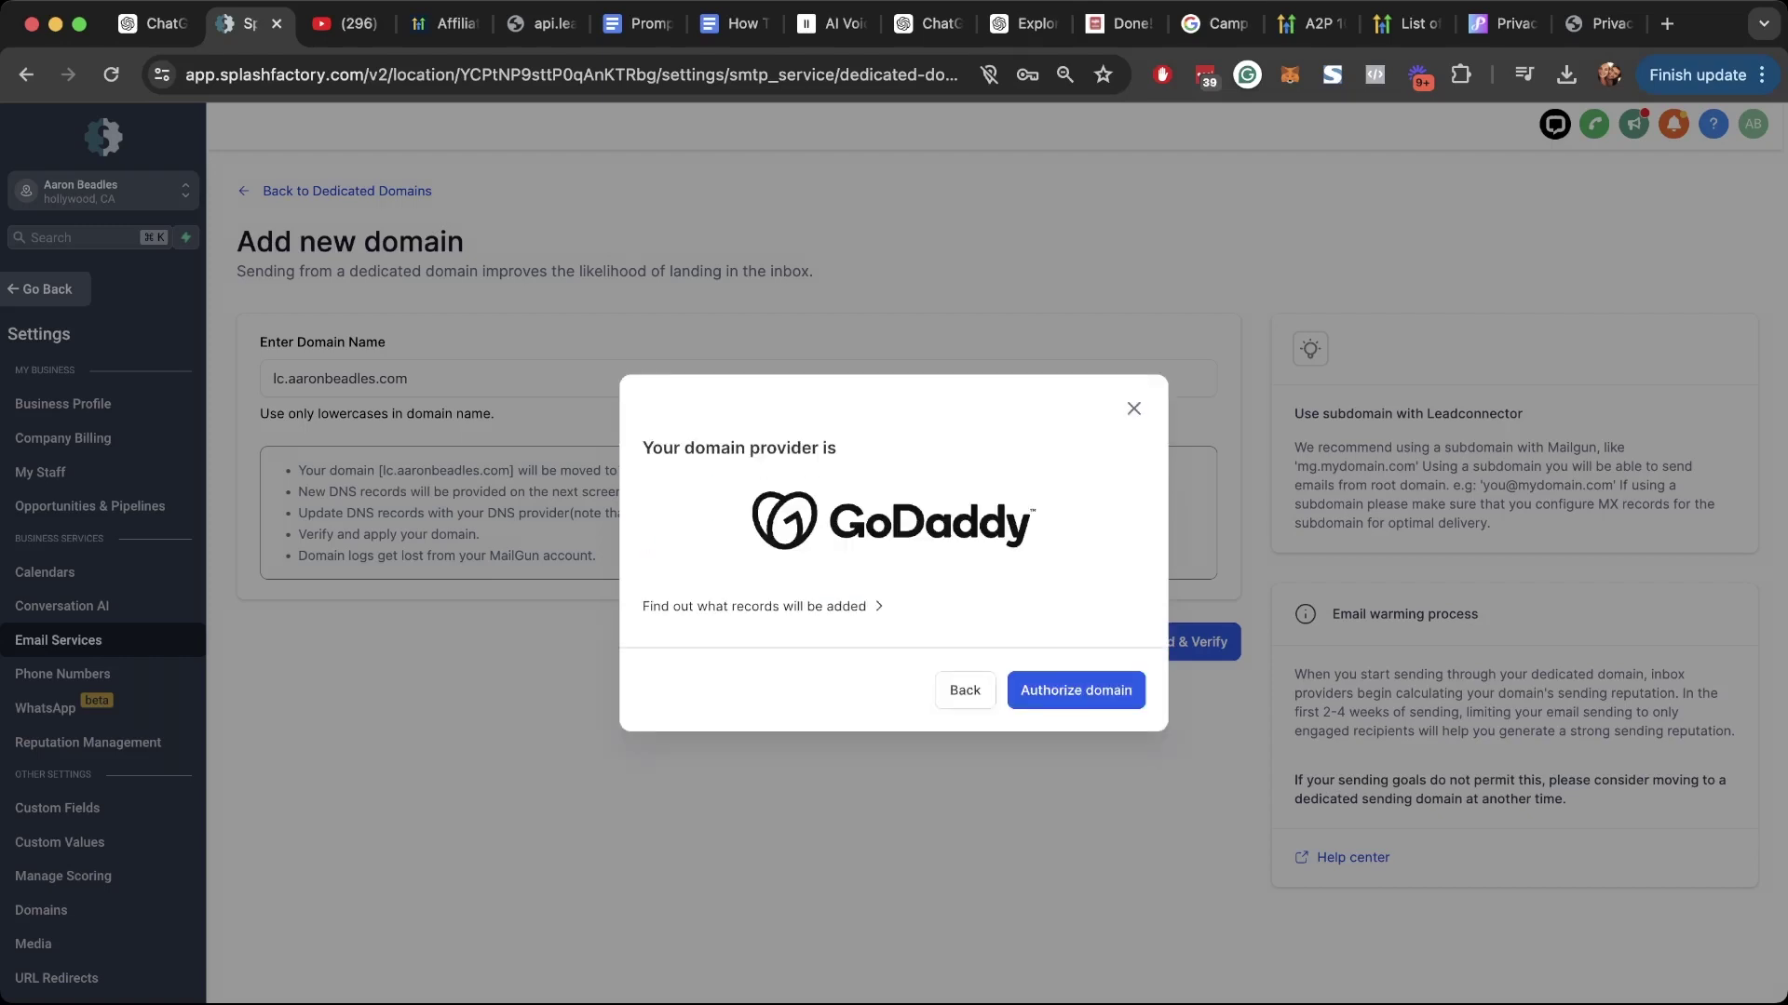
key("Return")
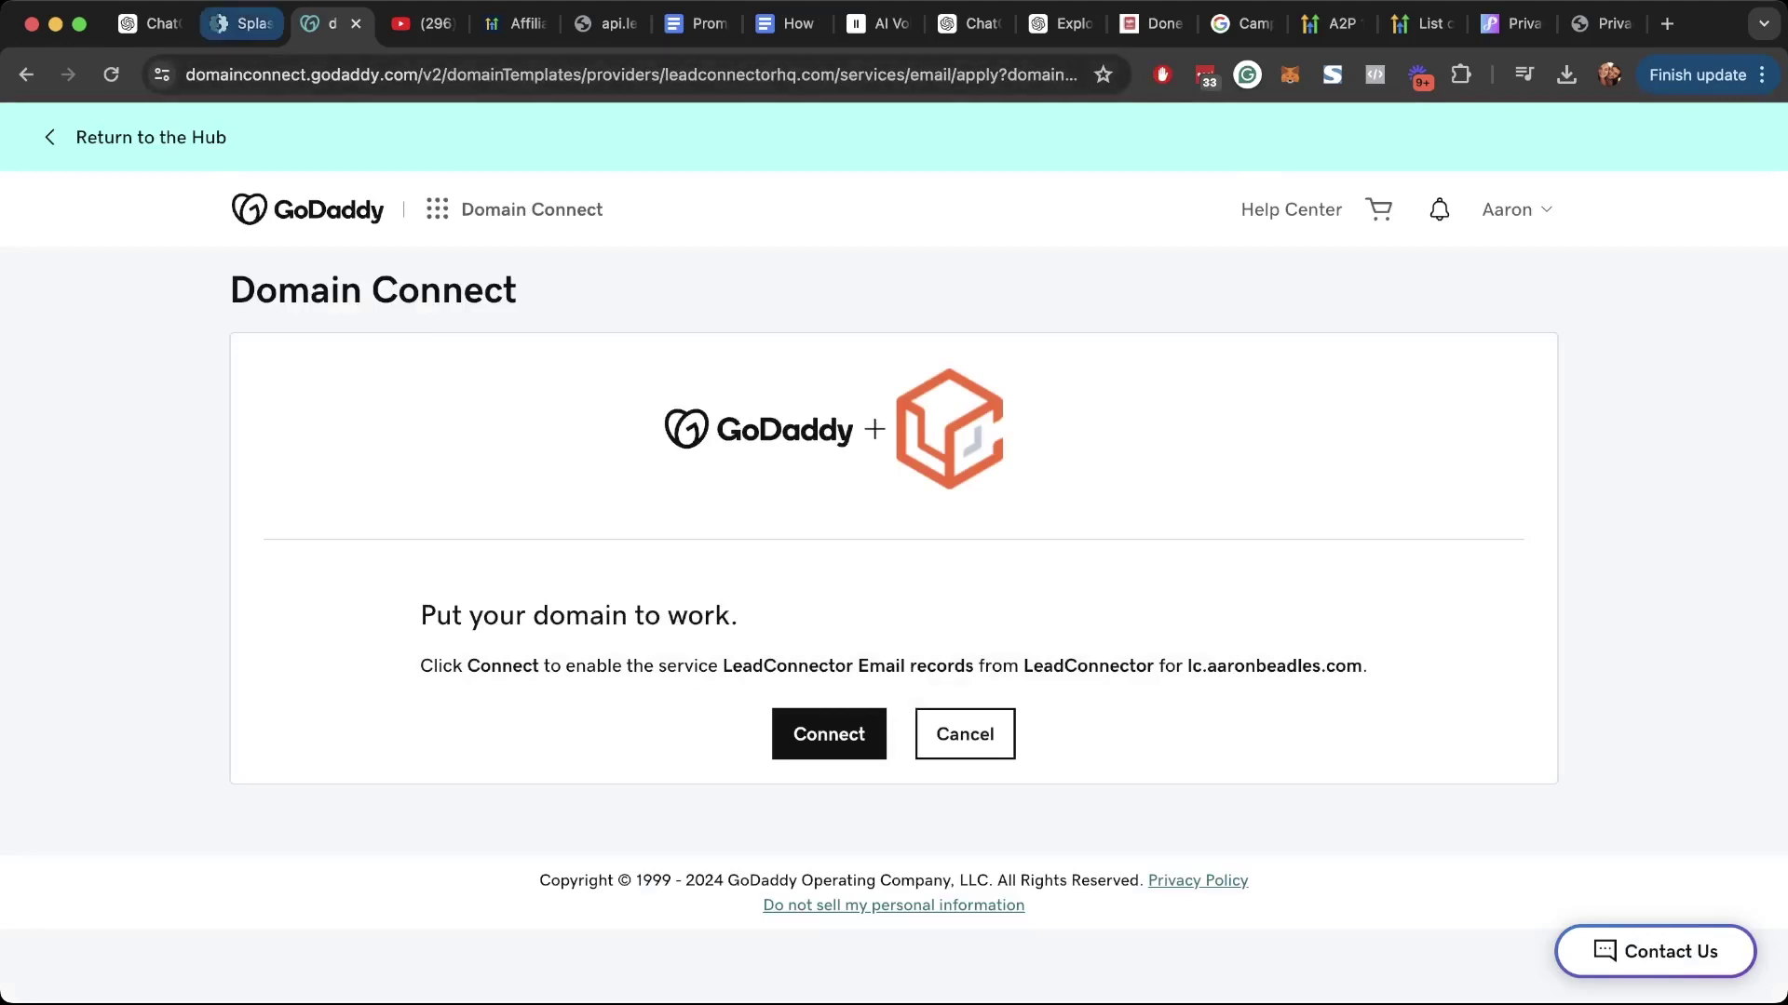
Step: Approve the LeadConnector Email records in GoDaddy Domain Connect and close the success message
key("ctrl+shift+Tab")
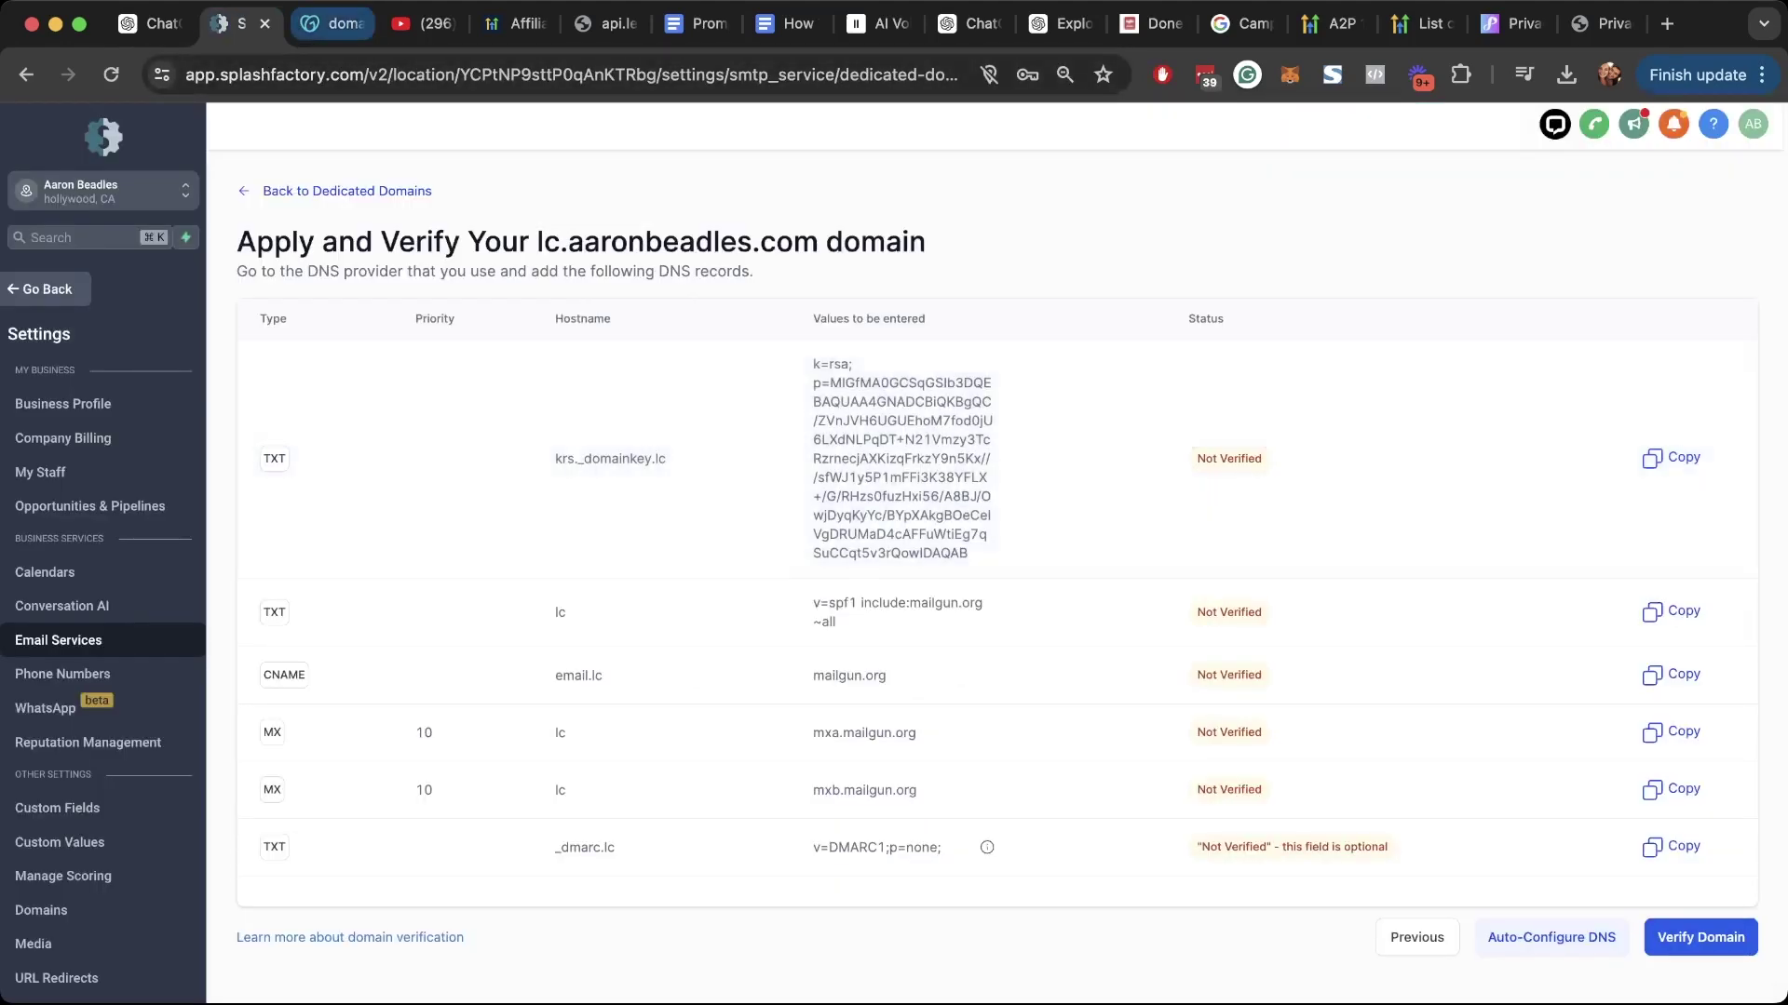
key("ctrl+Tab")
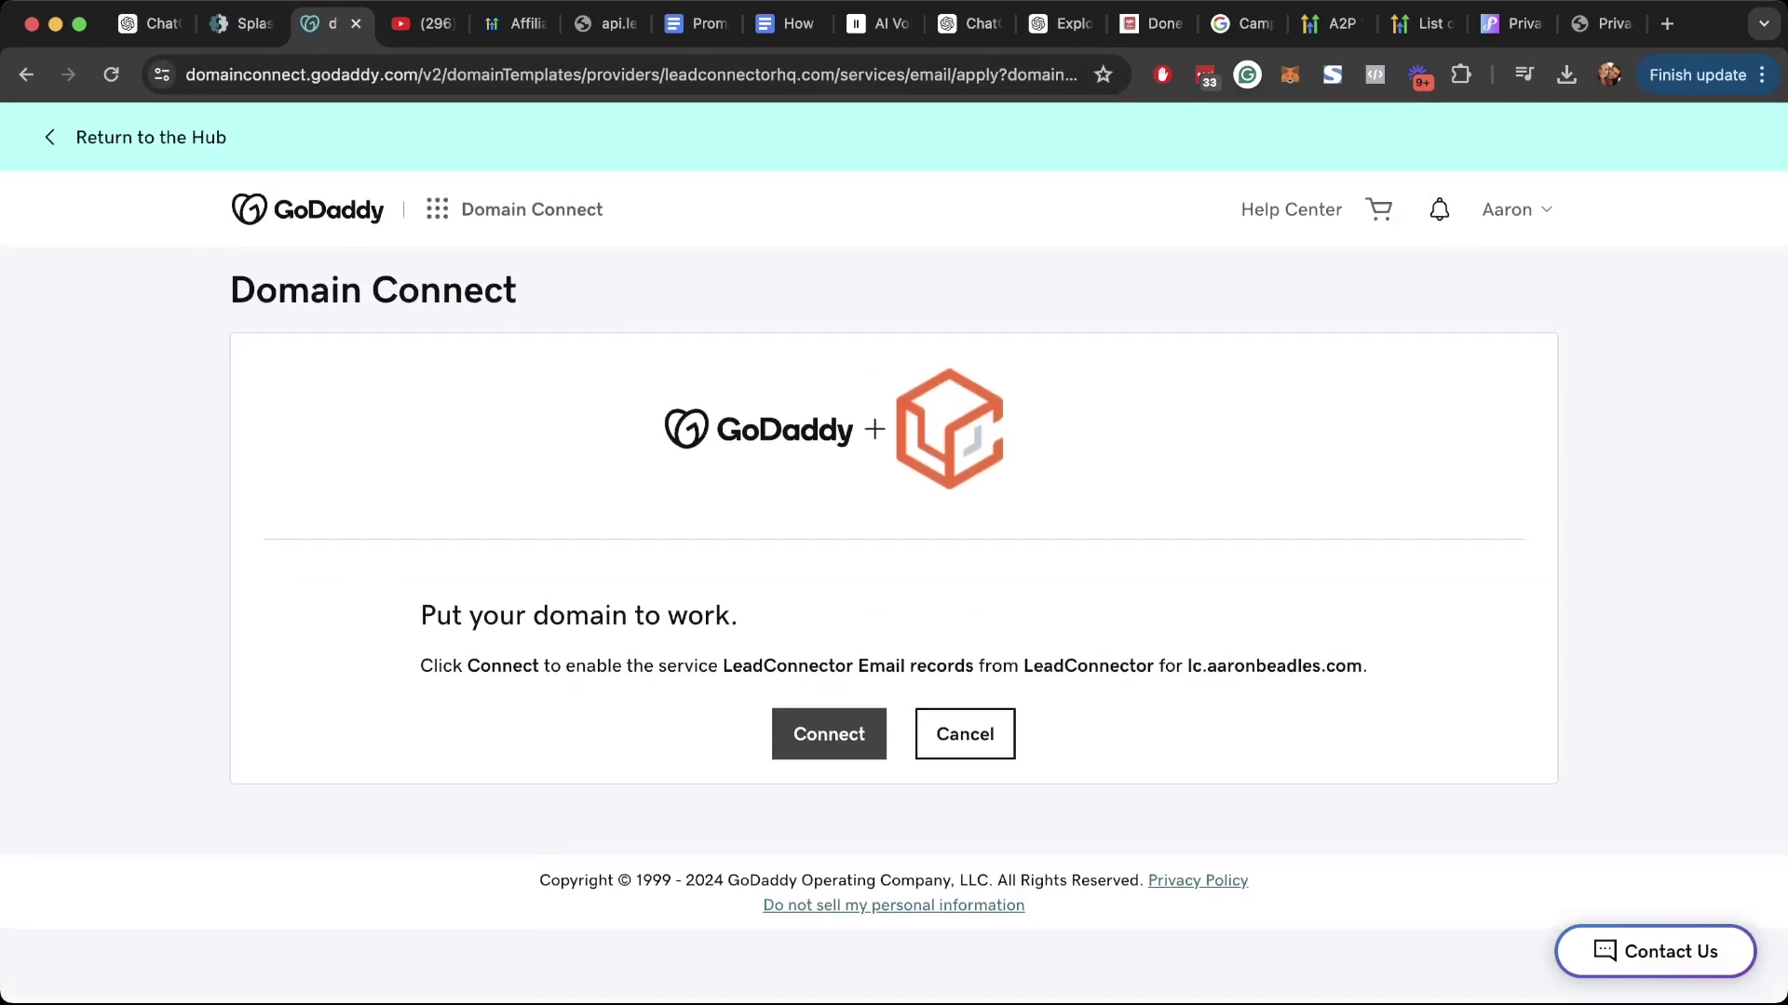
left_click(828, 734)
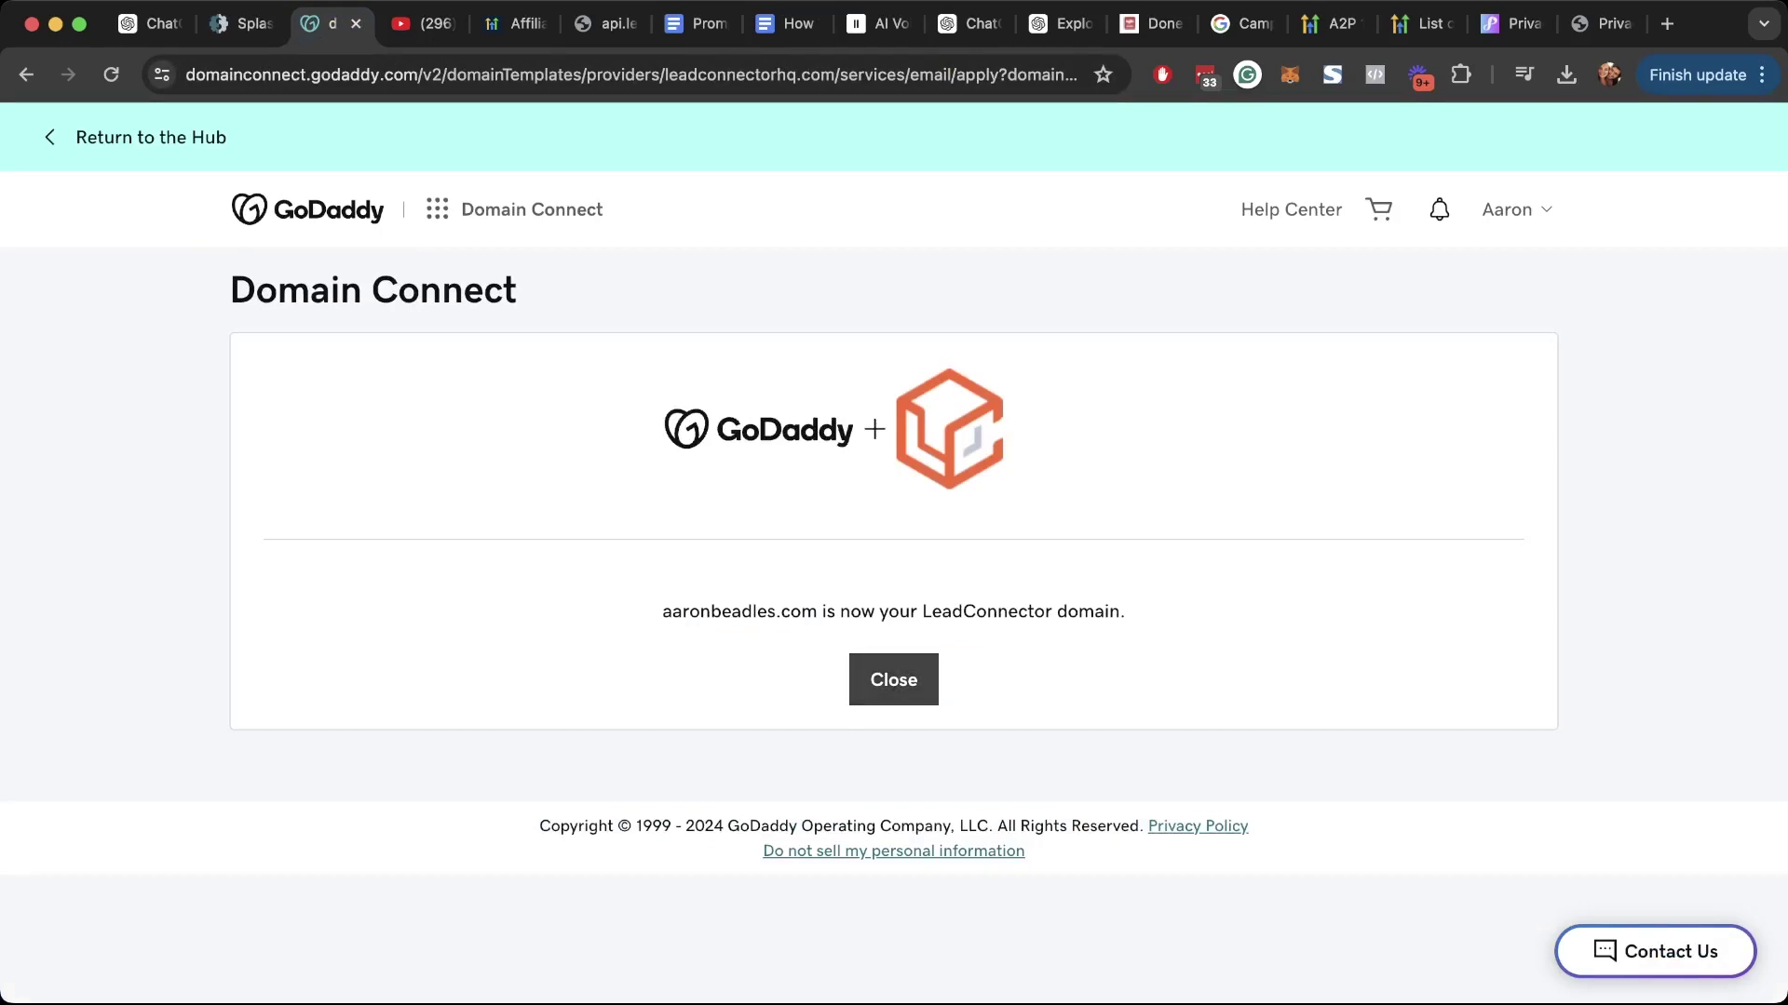
left_click(894, 680)
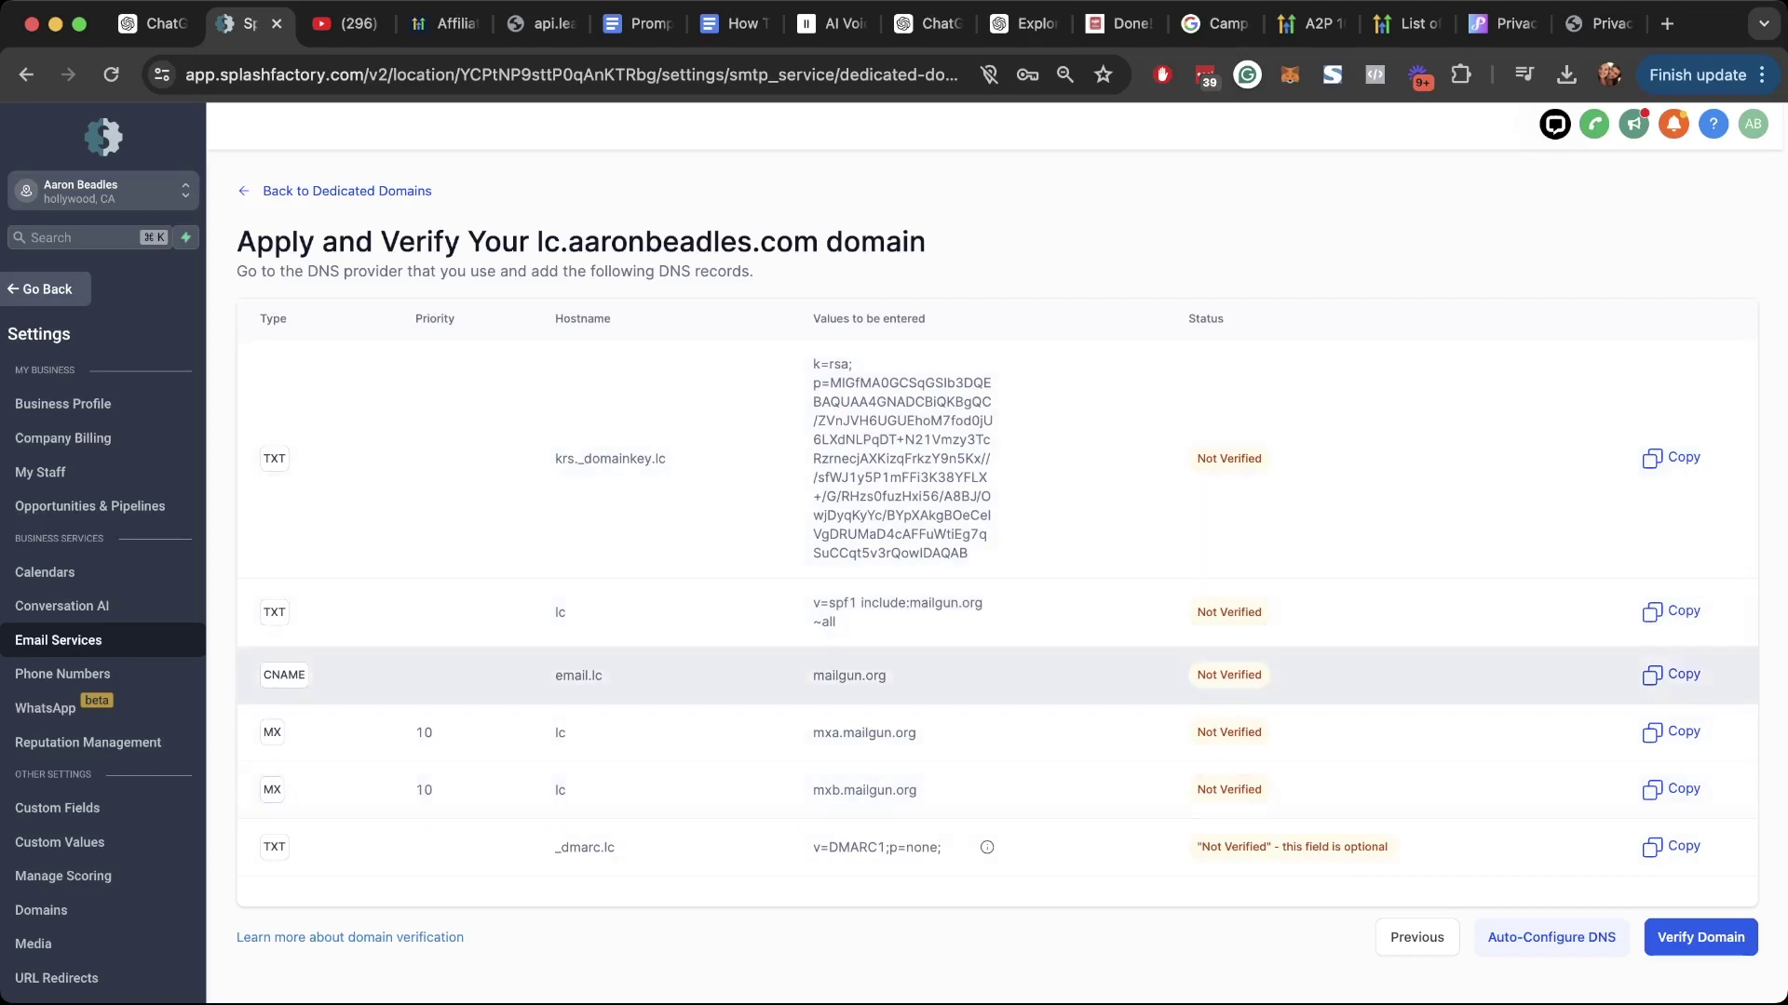
Step: Check that all records verify except the optional _dmarc.lc DMARC TXT record
left_click_drag(254, 318, 1392, 847)
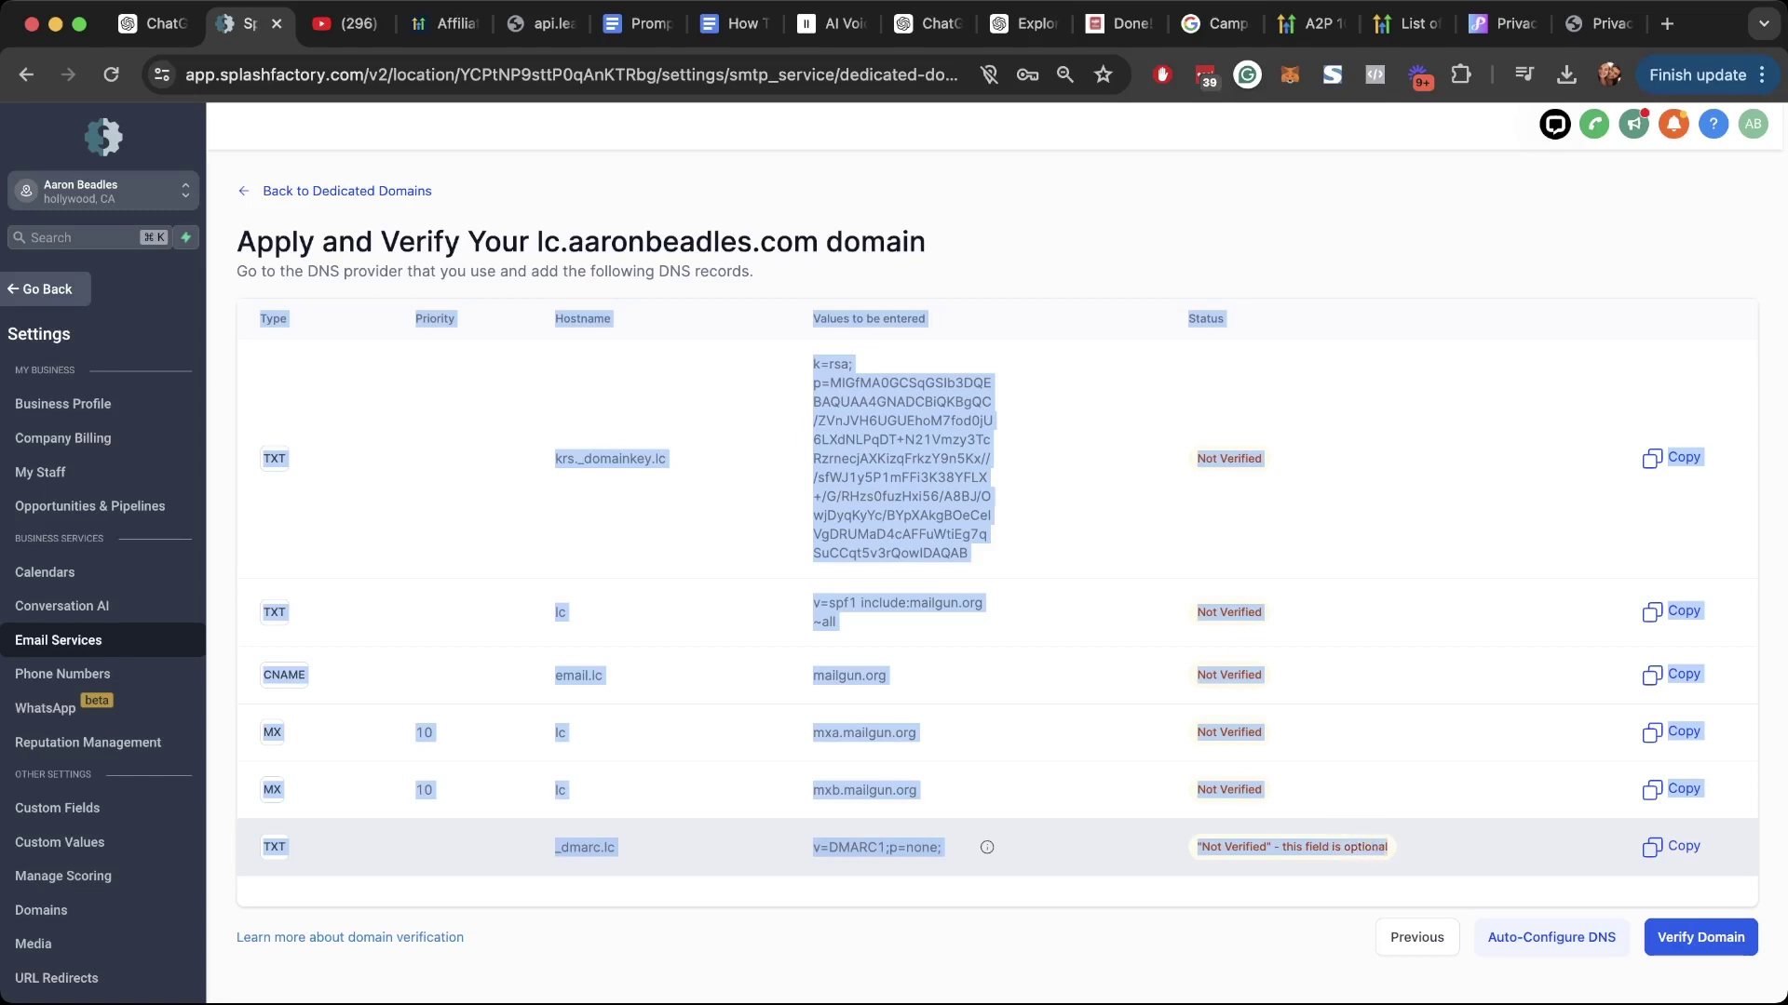
left_click(1392, 847)
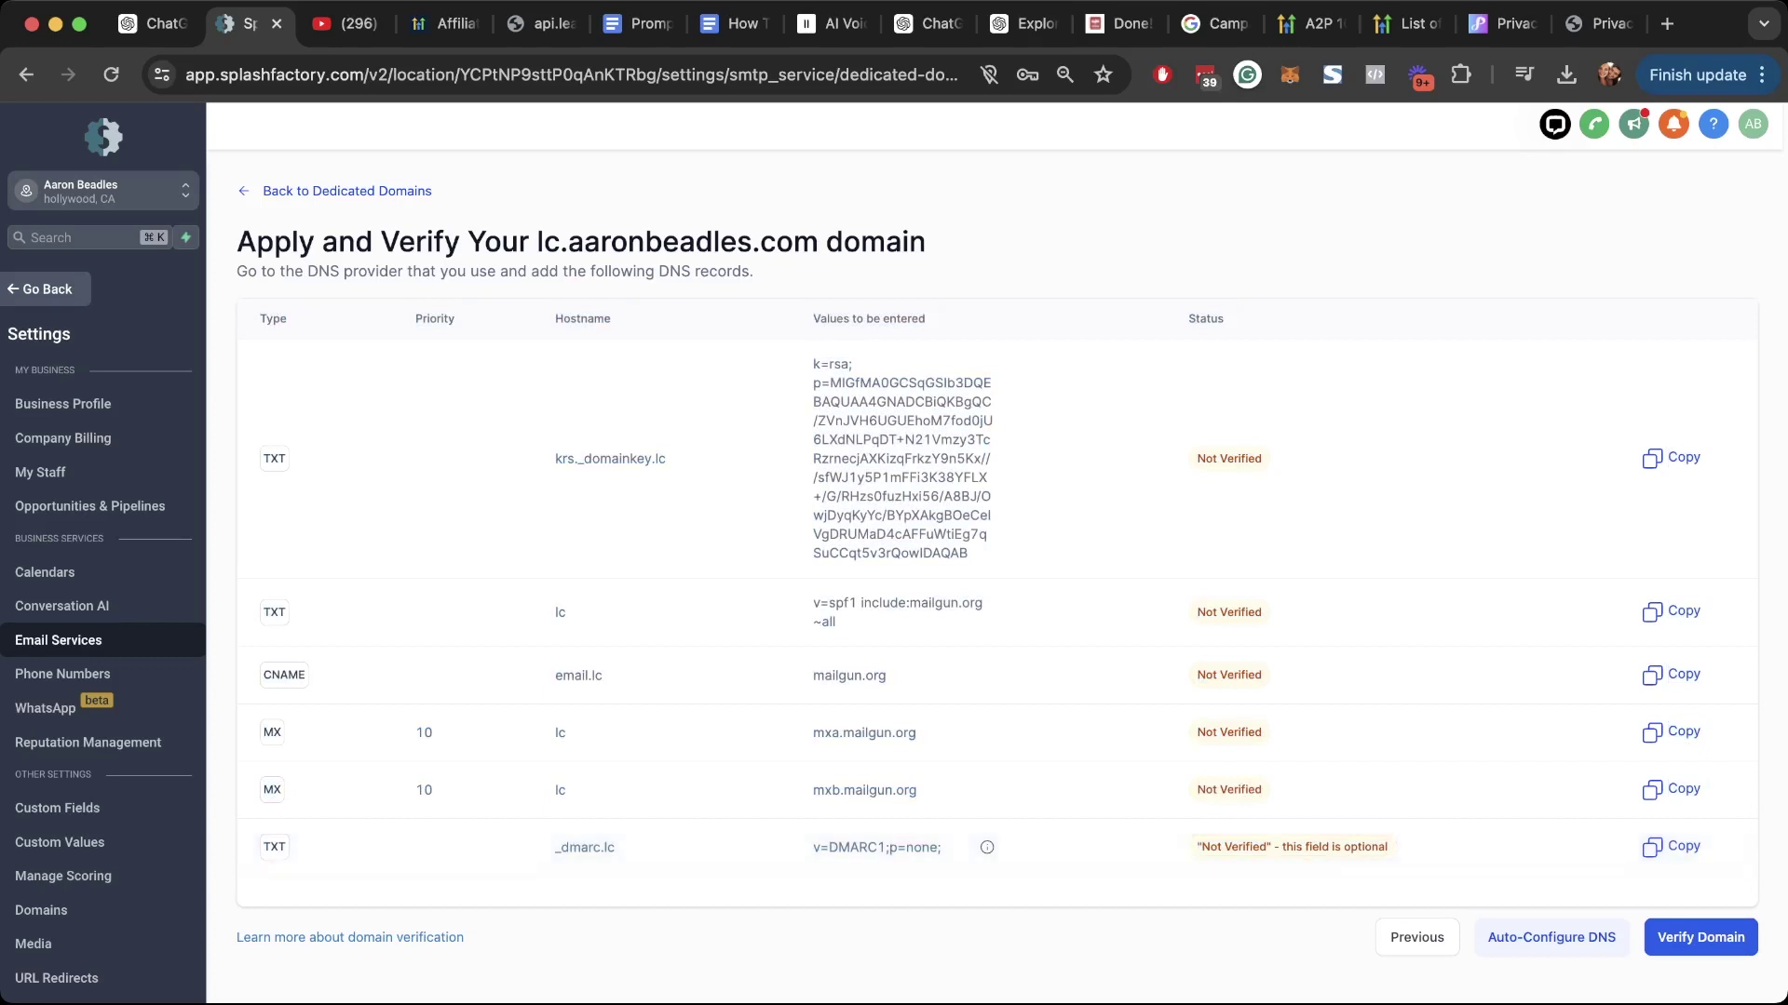
left_click(1700, 936)
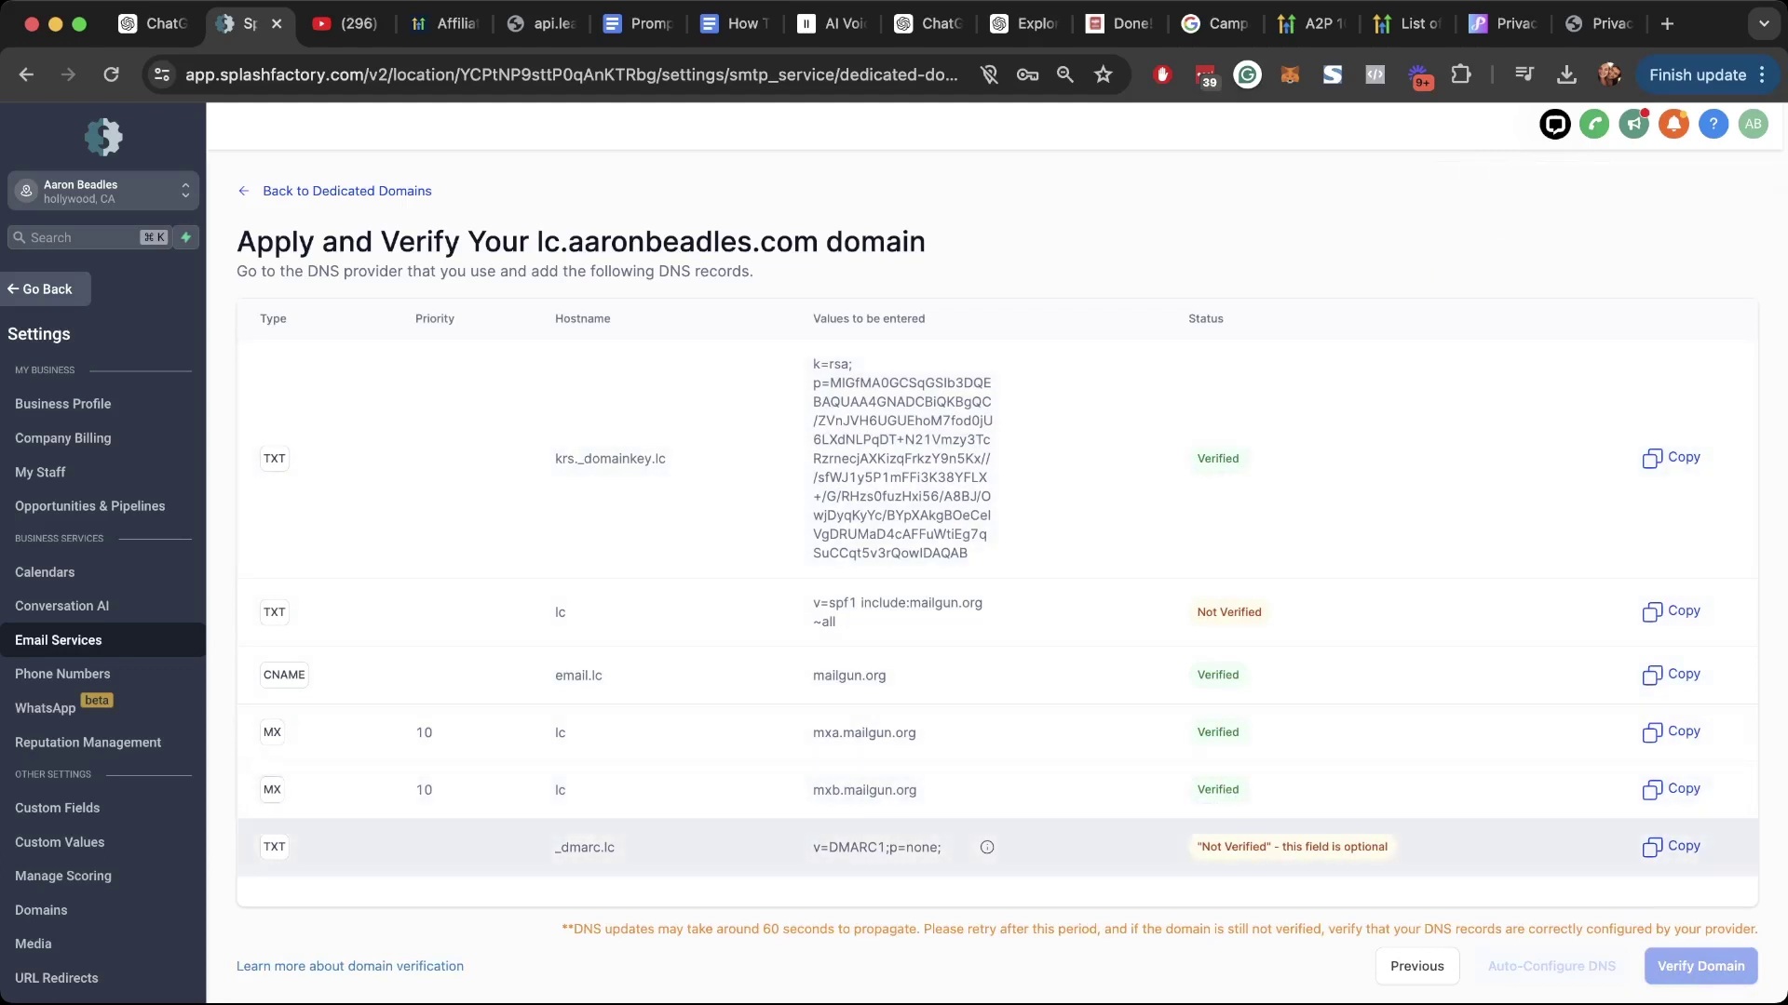
left_click_drag(555, 847, 614, 847)
left_click_drag(813, 847, 941, 847)
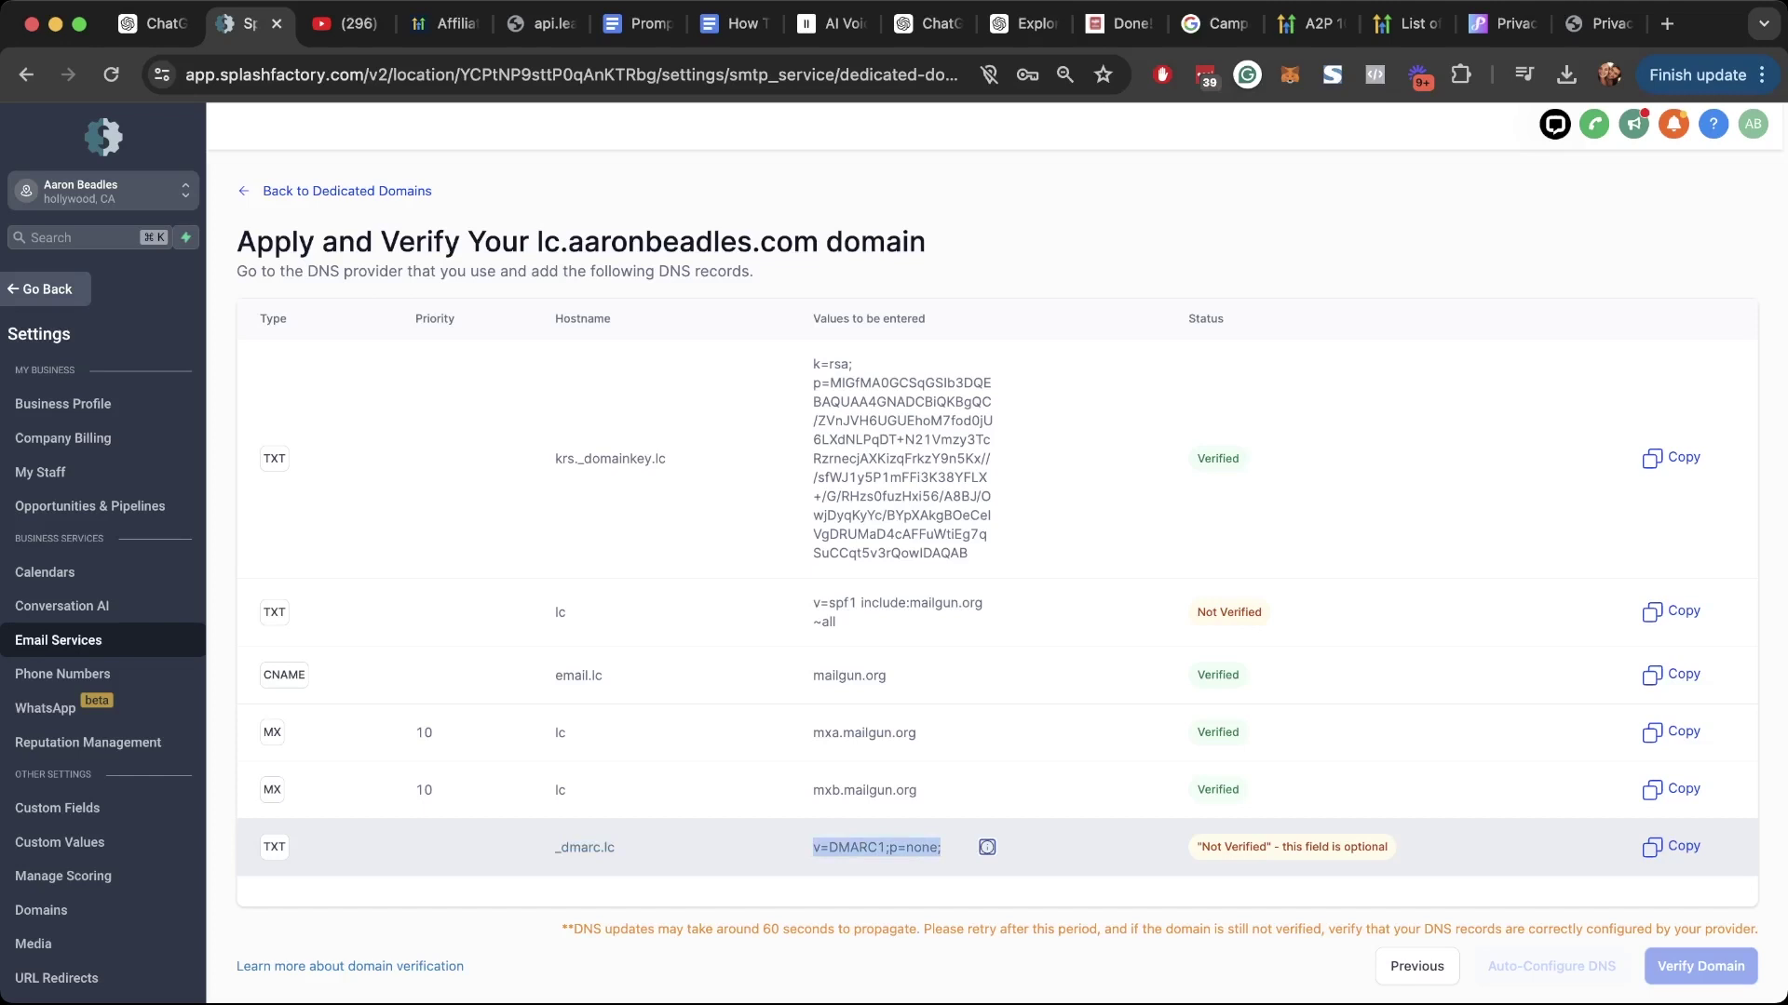
left_click(1014, 849)
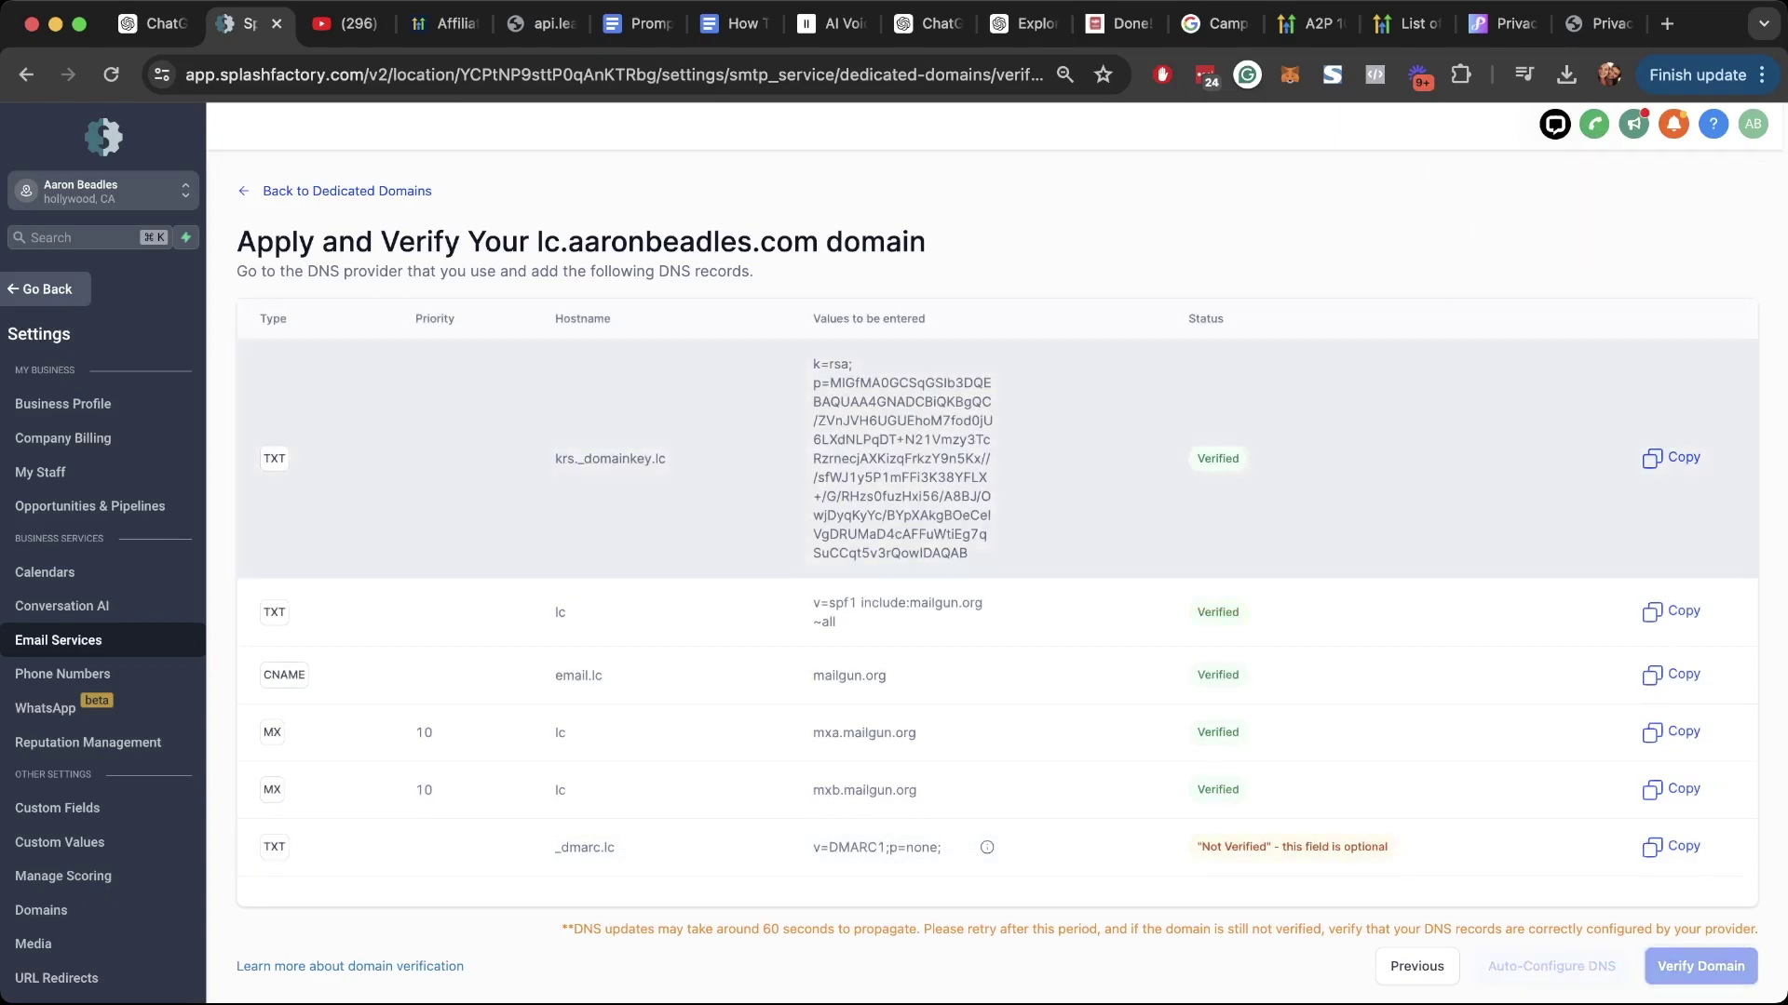
Step: Mark the required records and the _dmarc.lc hostname, then open a new browser tab
left_click_drag(247, 363, 922, 790)
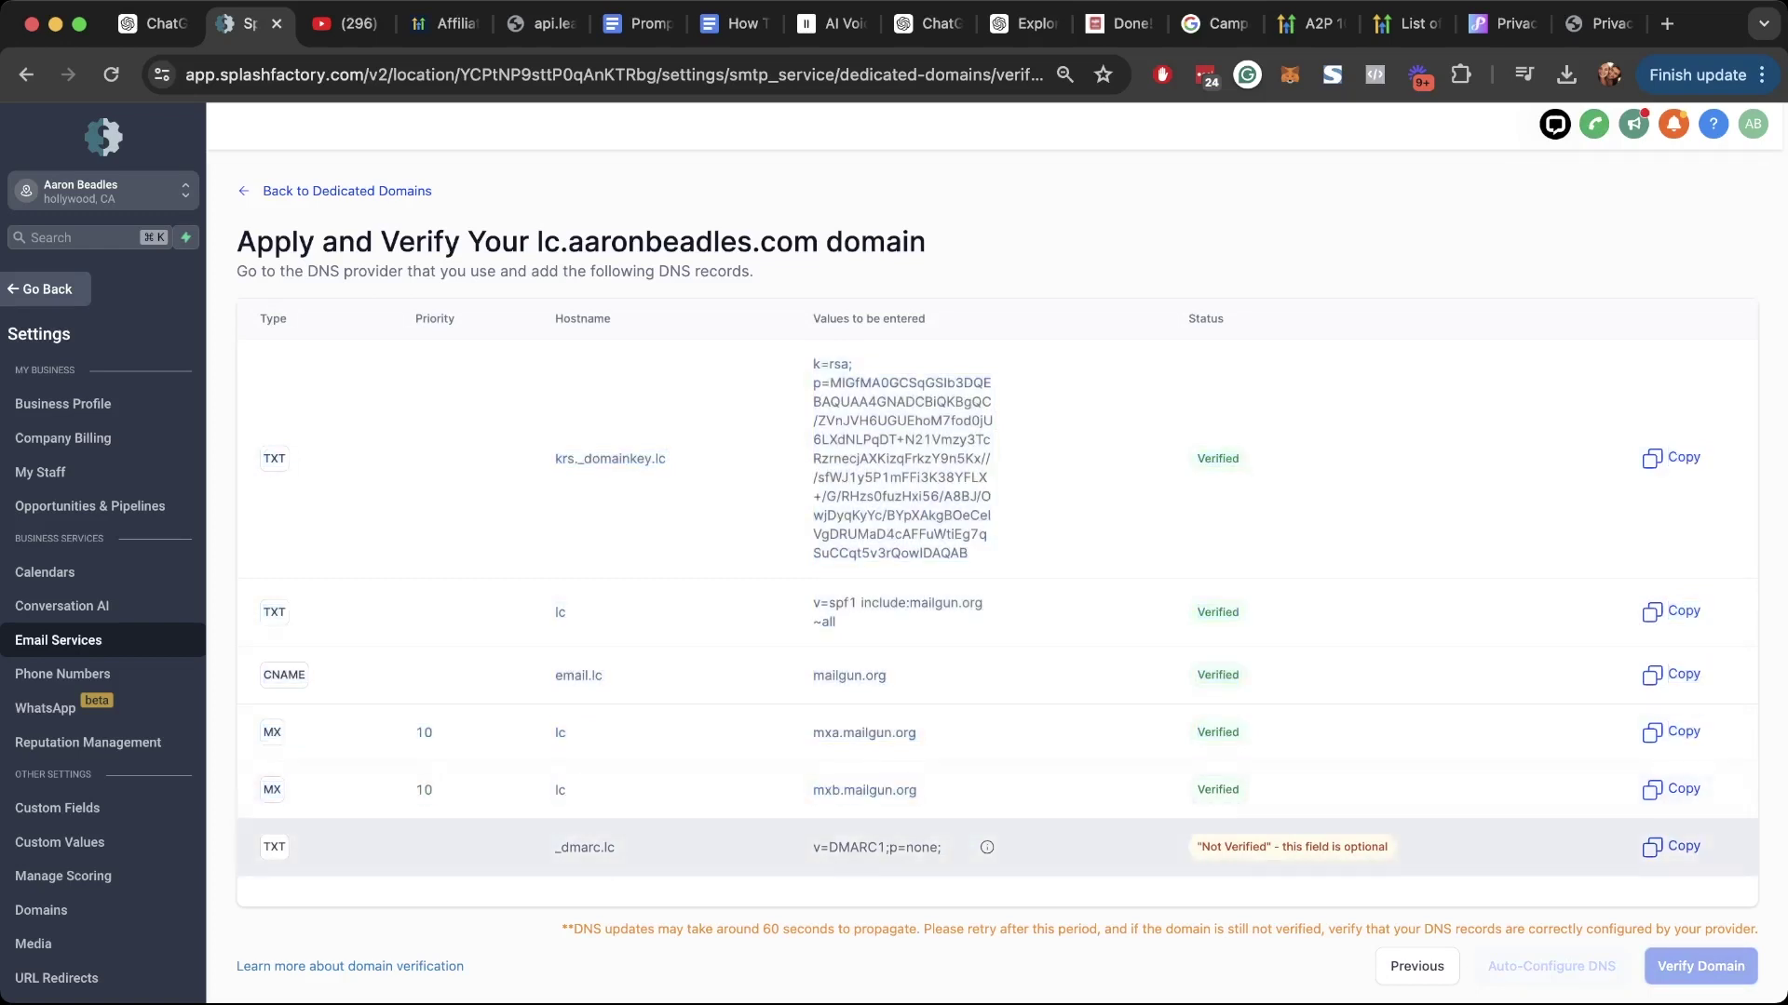
left_click_drag(555, 847, 615, 847)
left_click(1667, 24)
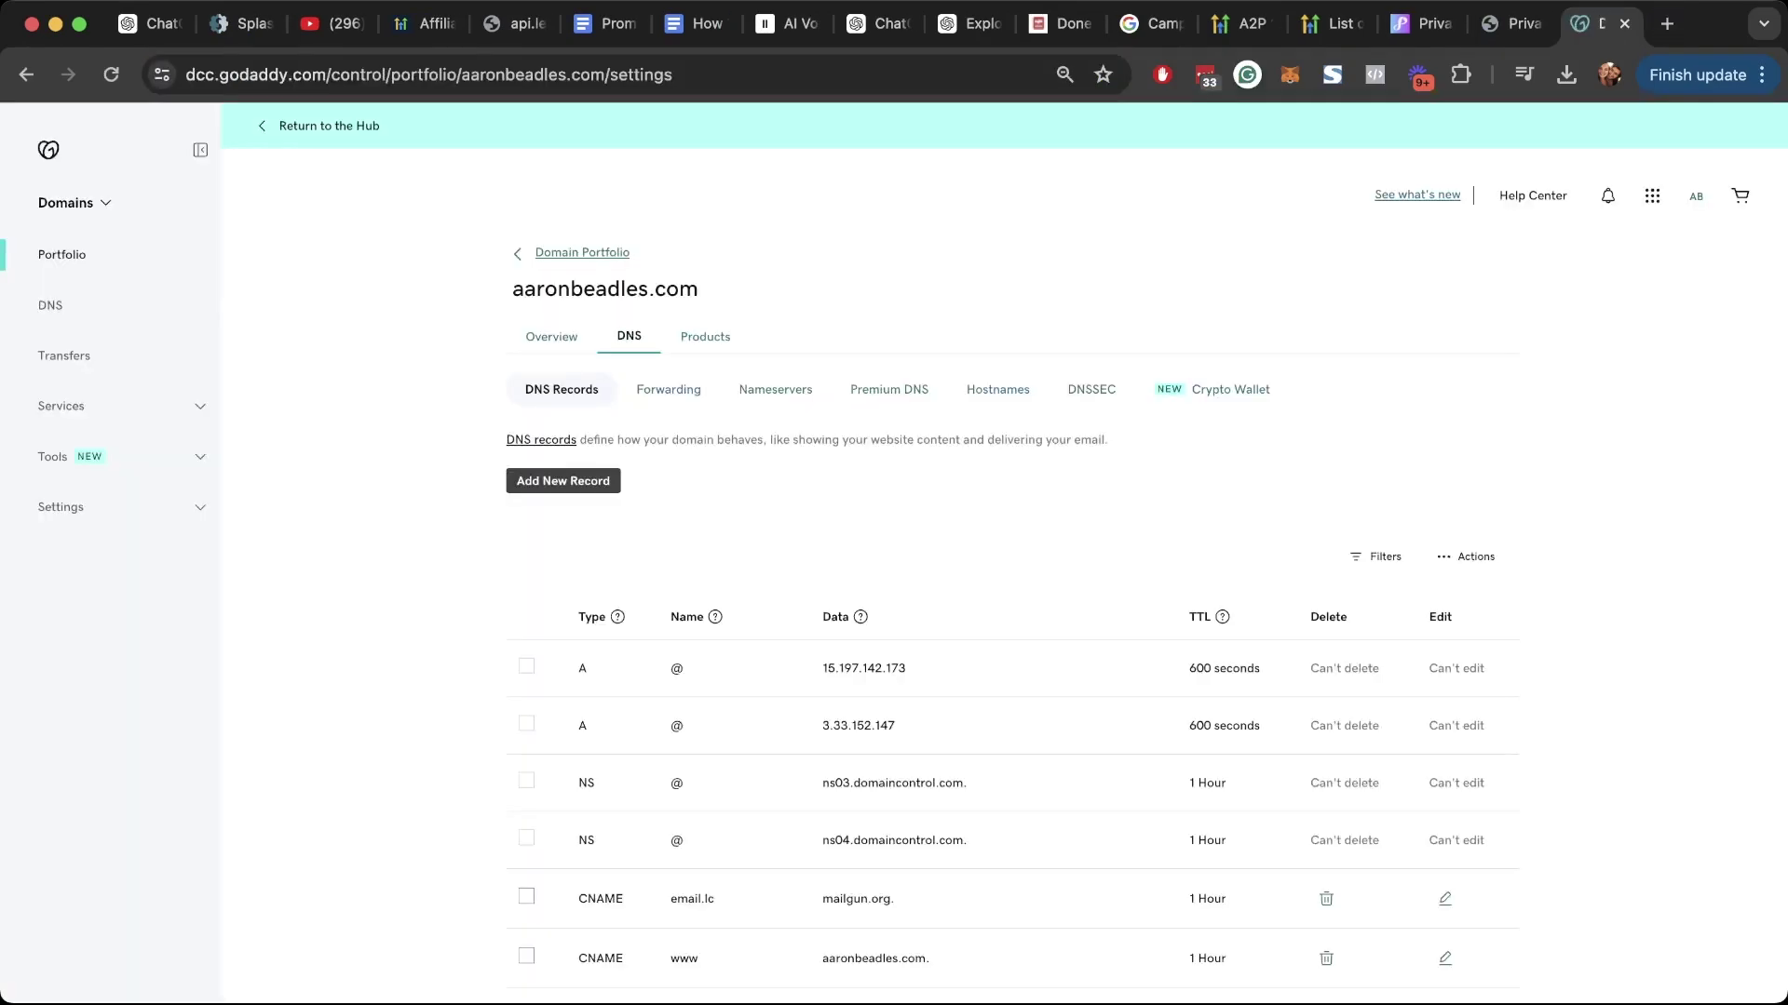
key("super+equal")
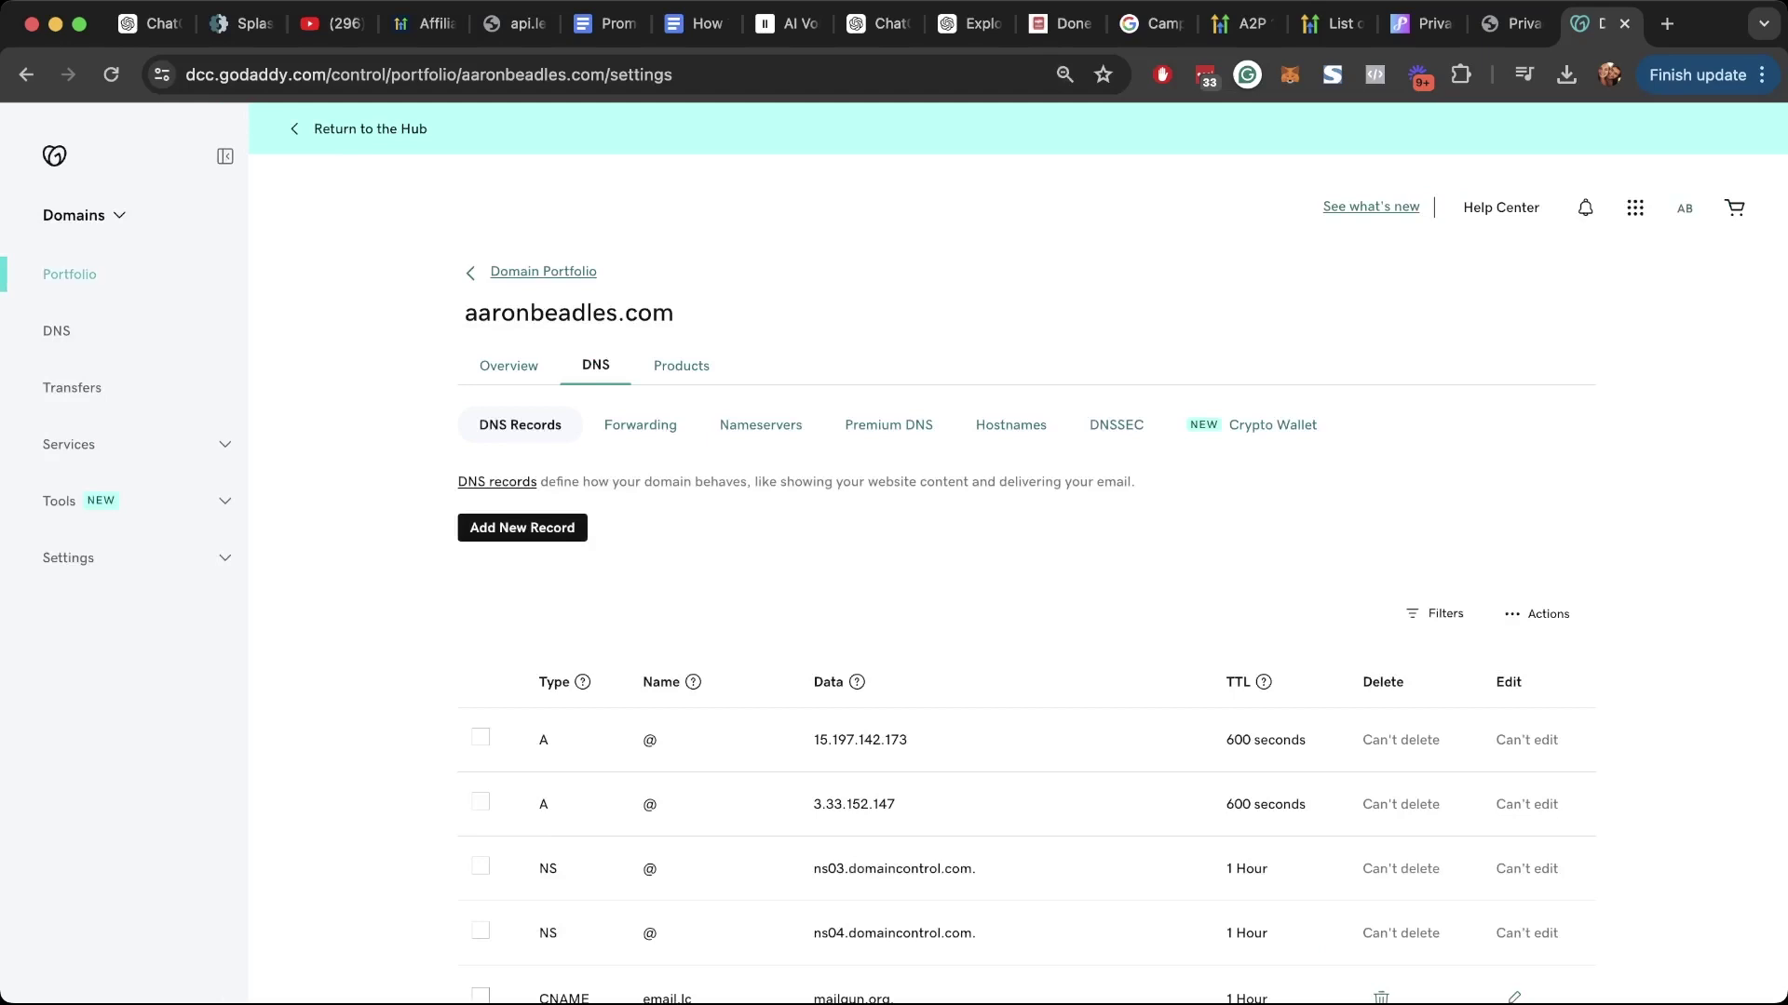
left_click_drag(465, 312, 673, 313)
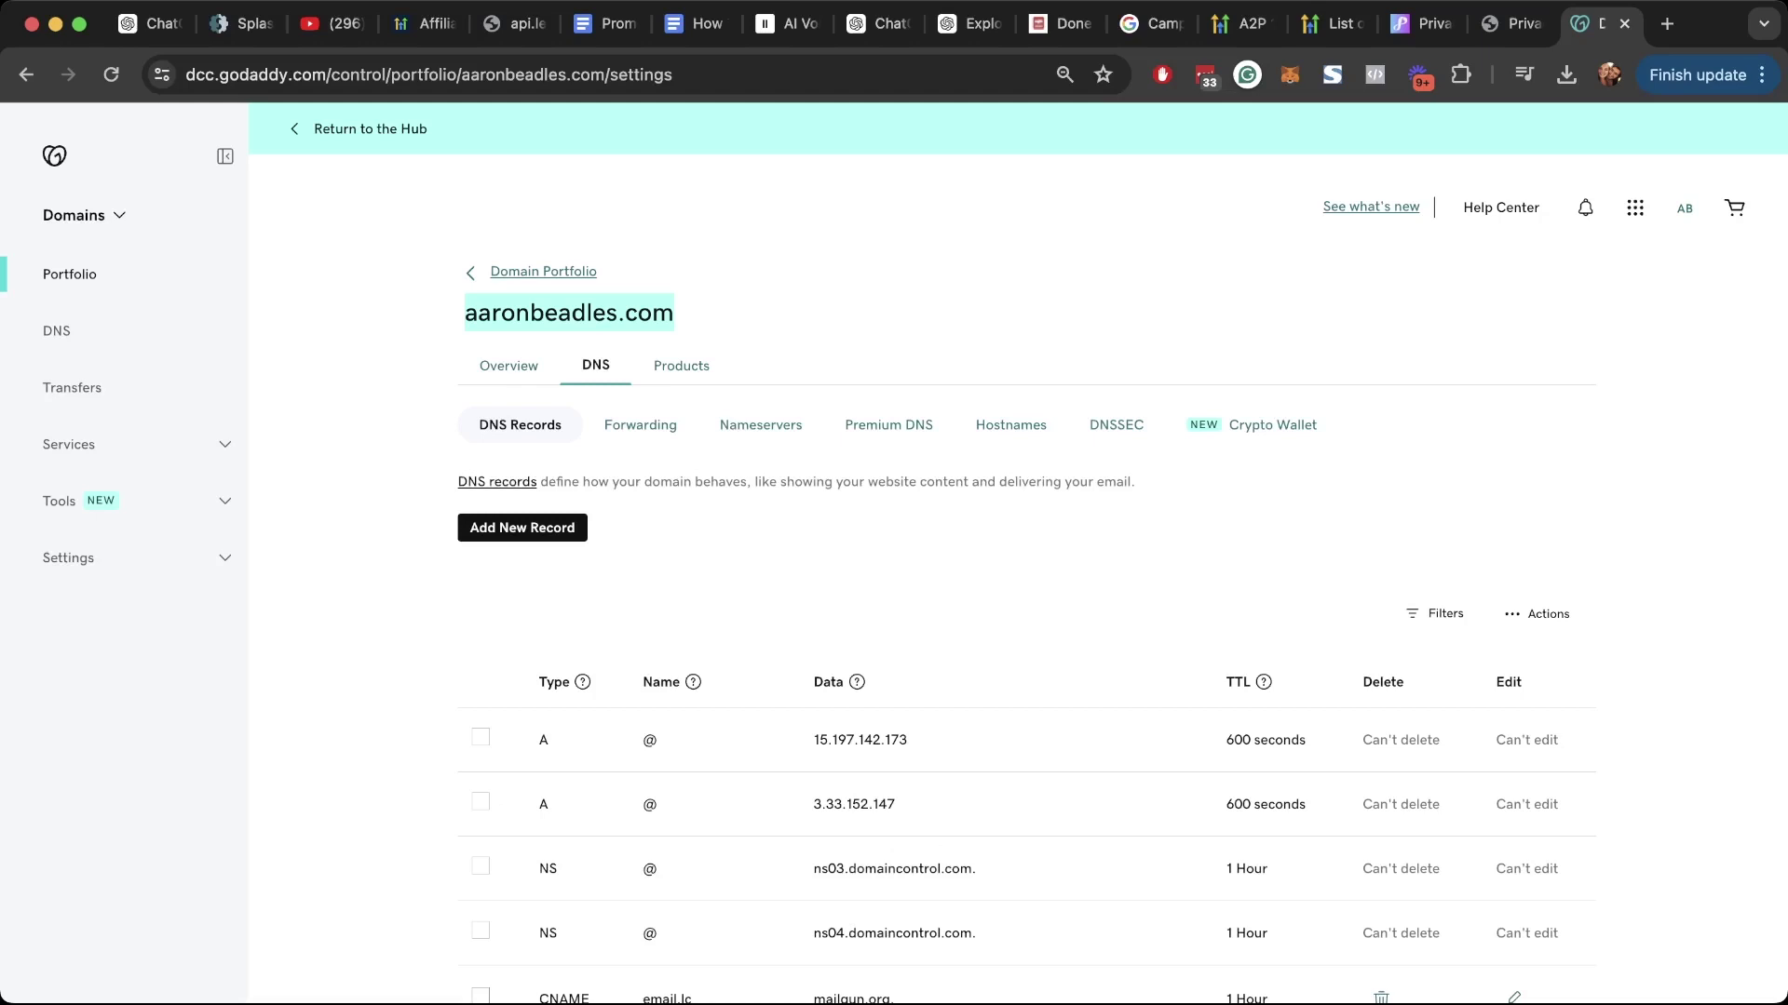
scroll(1024, 559, "down", 5)
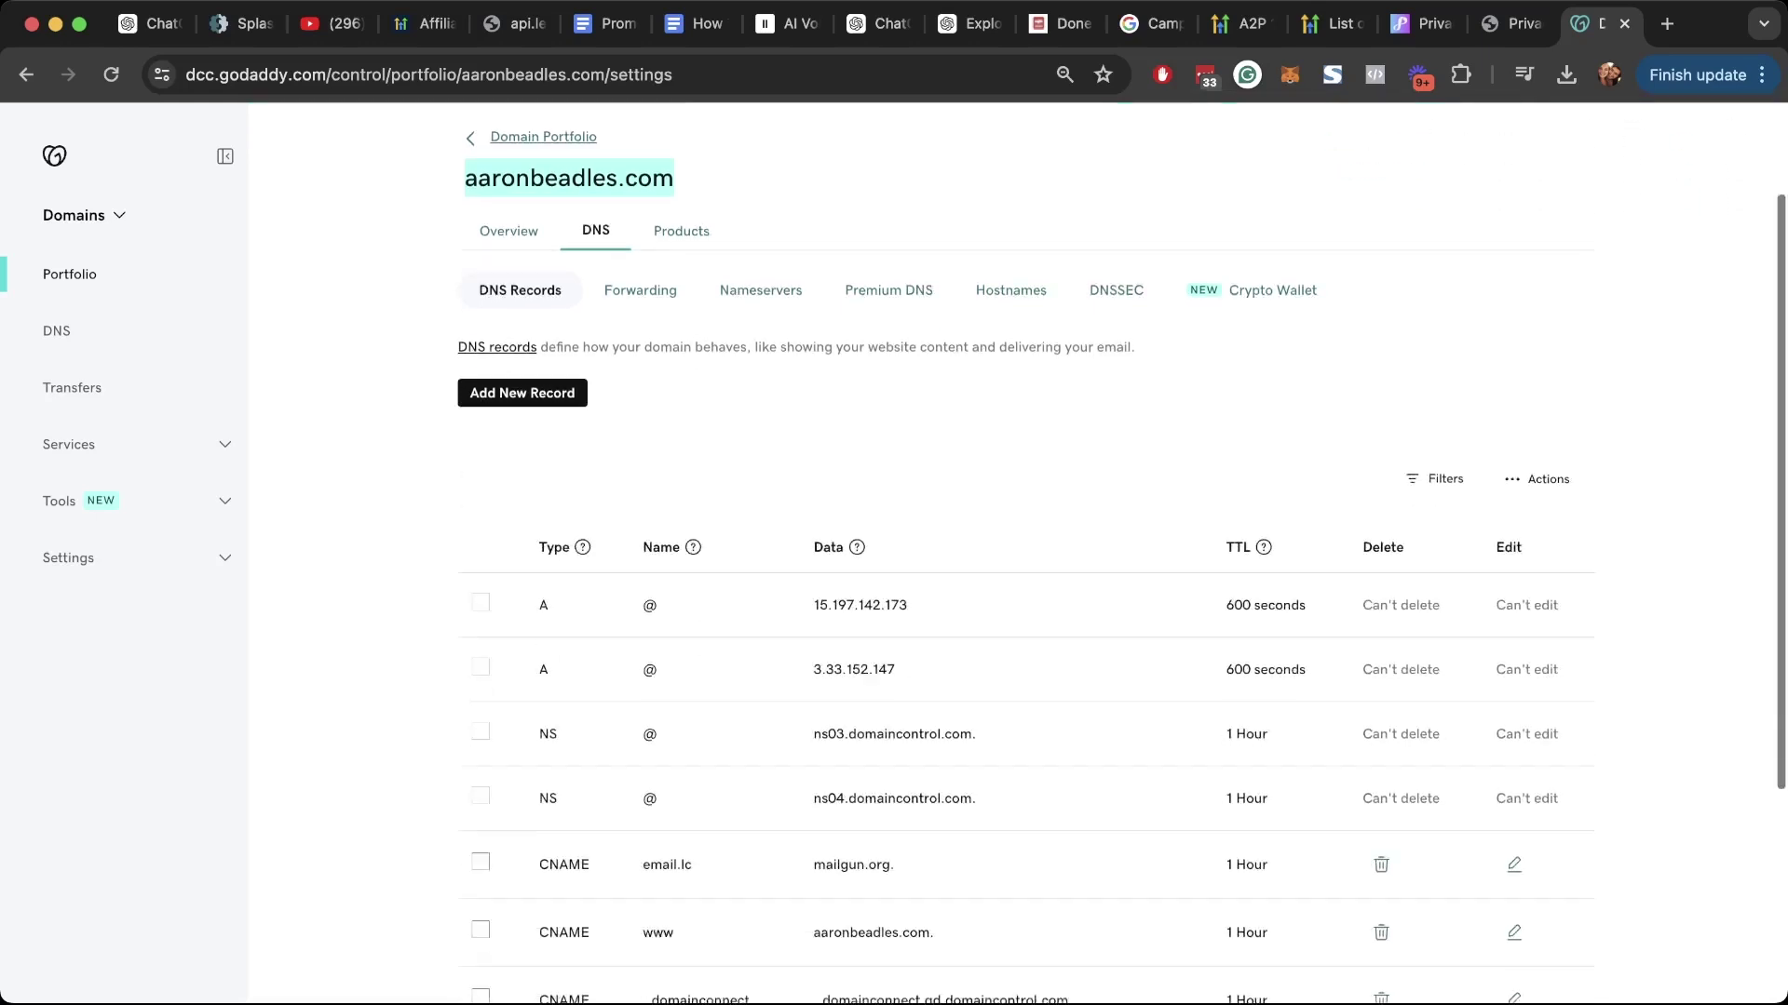
scroll(1024, 558, "down", 3)
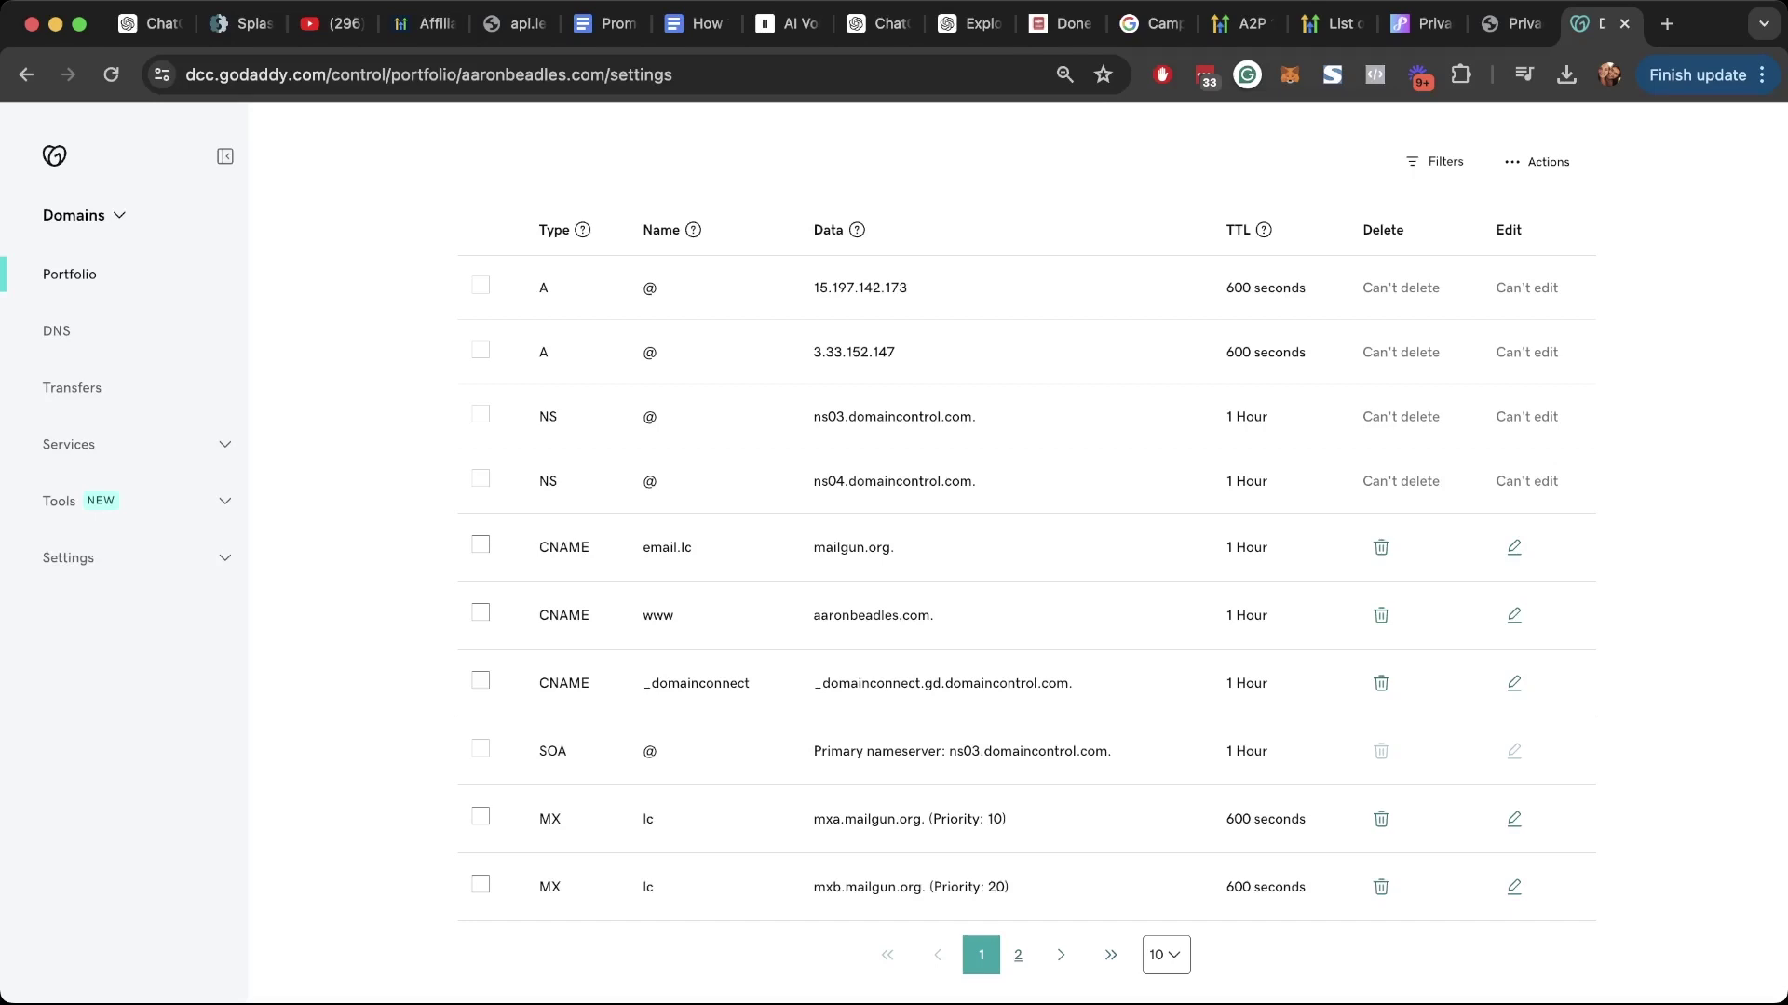
left_click(1166, 955)
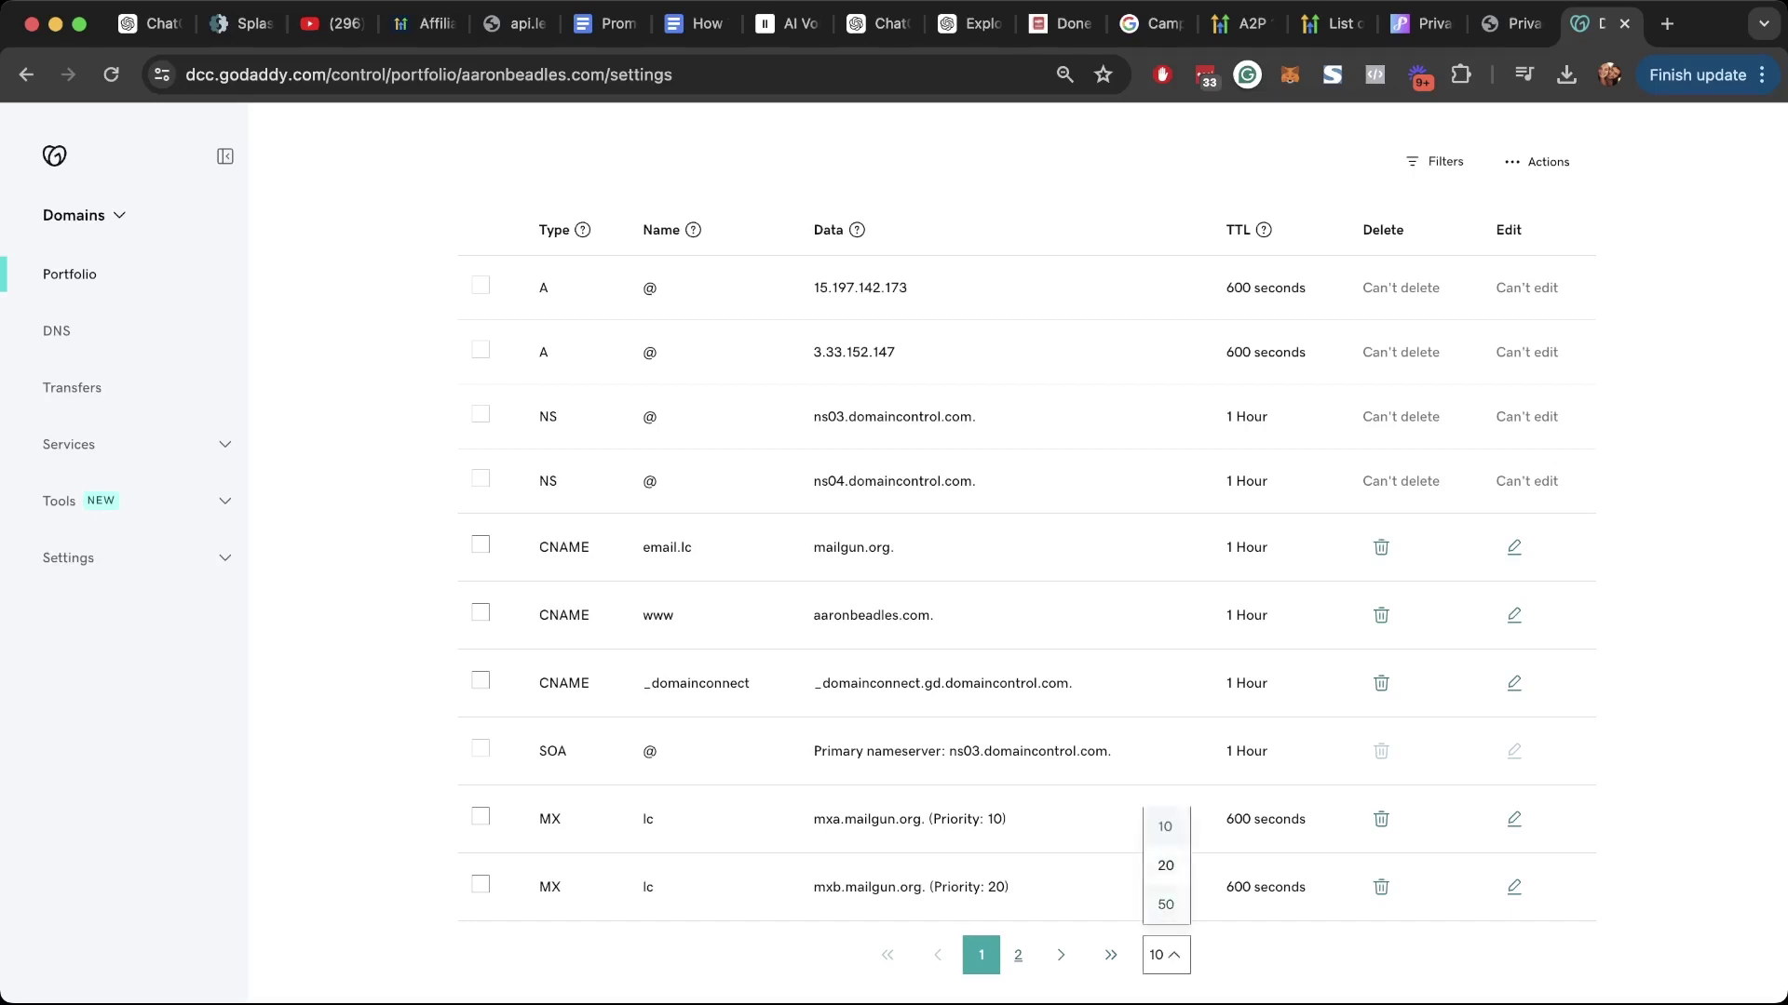
left_click(1166, 905)
left_click(1165, 955)
left_click(1164, 901)
Step: Review the A, NS, email.lc CNAME and mxa.mailgun.org MX records
scroll(1024, 559, "down", 10)
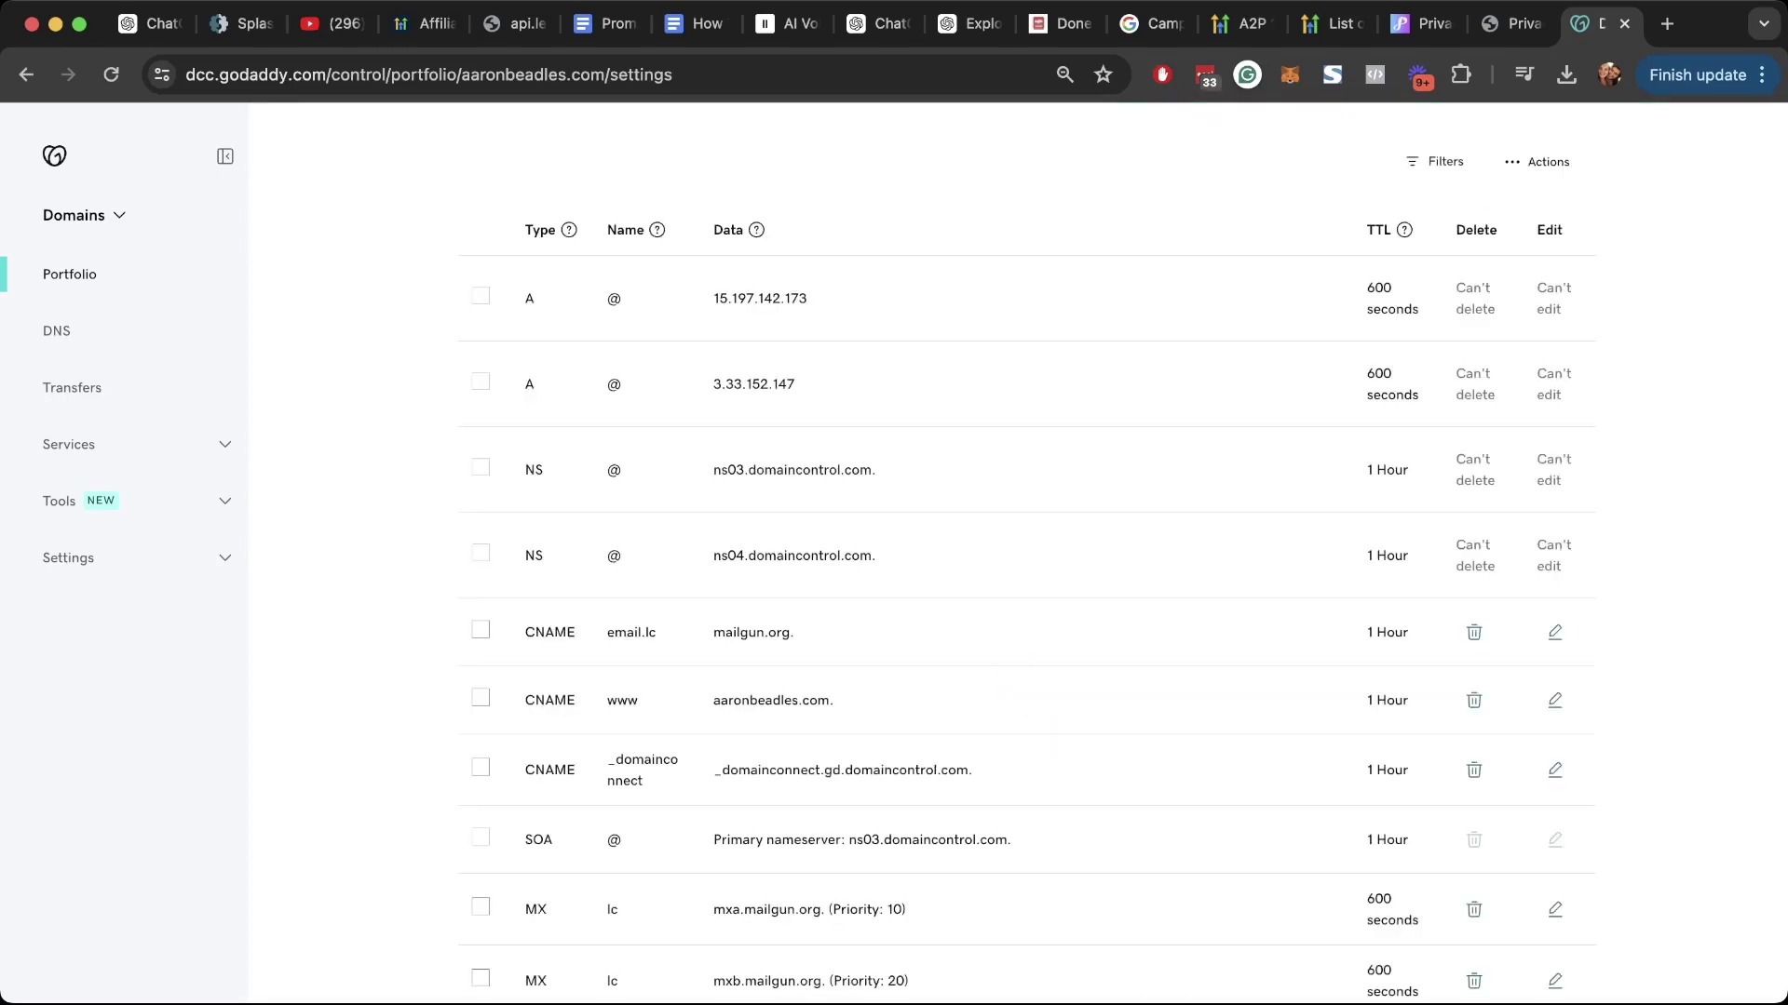
scroll(1024, 558, "up", 5)
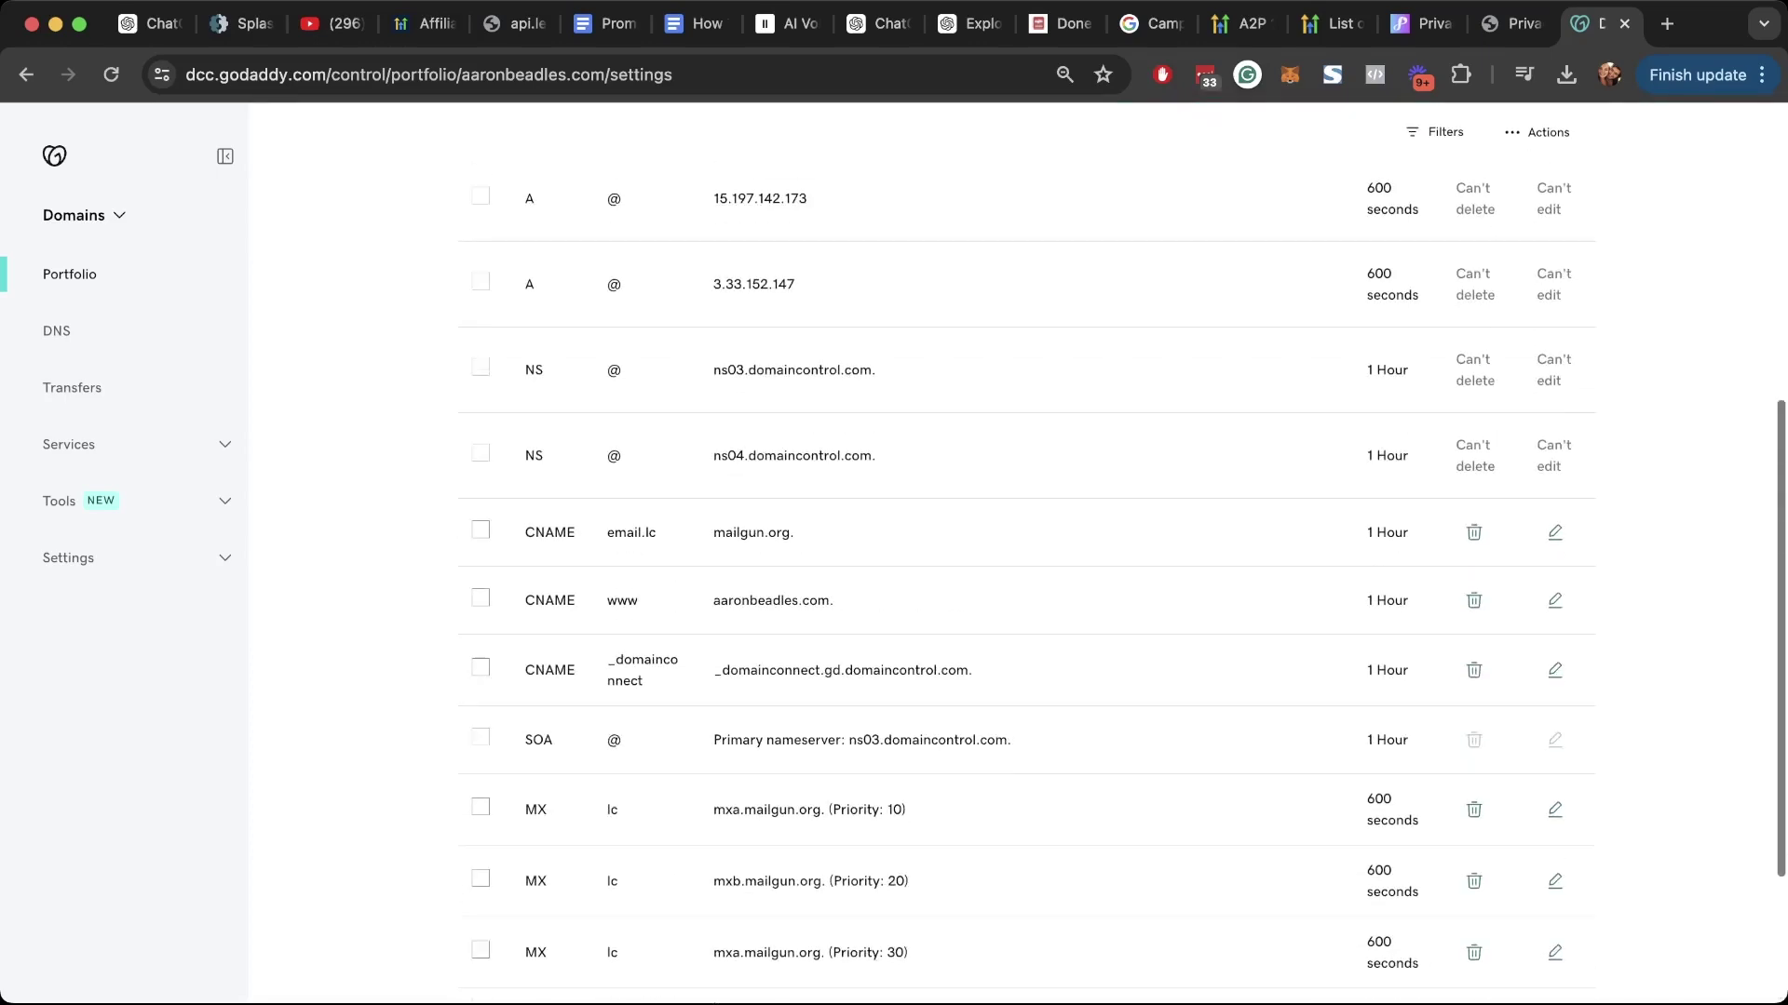
scroll(1024, 558, "down", 1)
scroll(1025, 558, "down", 3)
scroll(1024, 559, "up", 5)
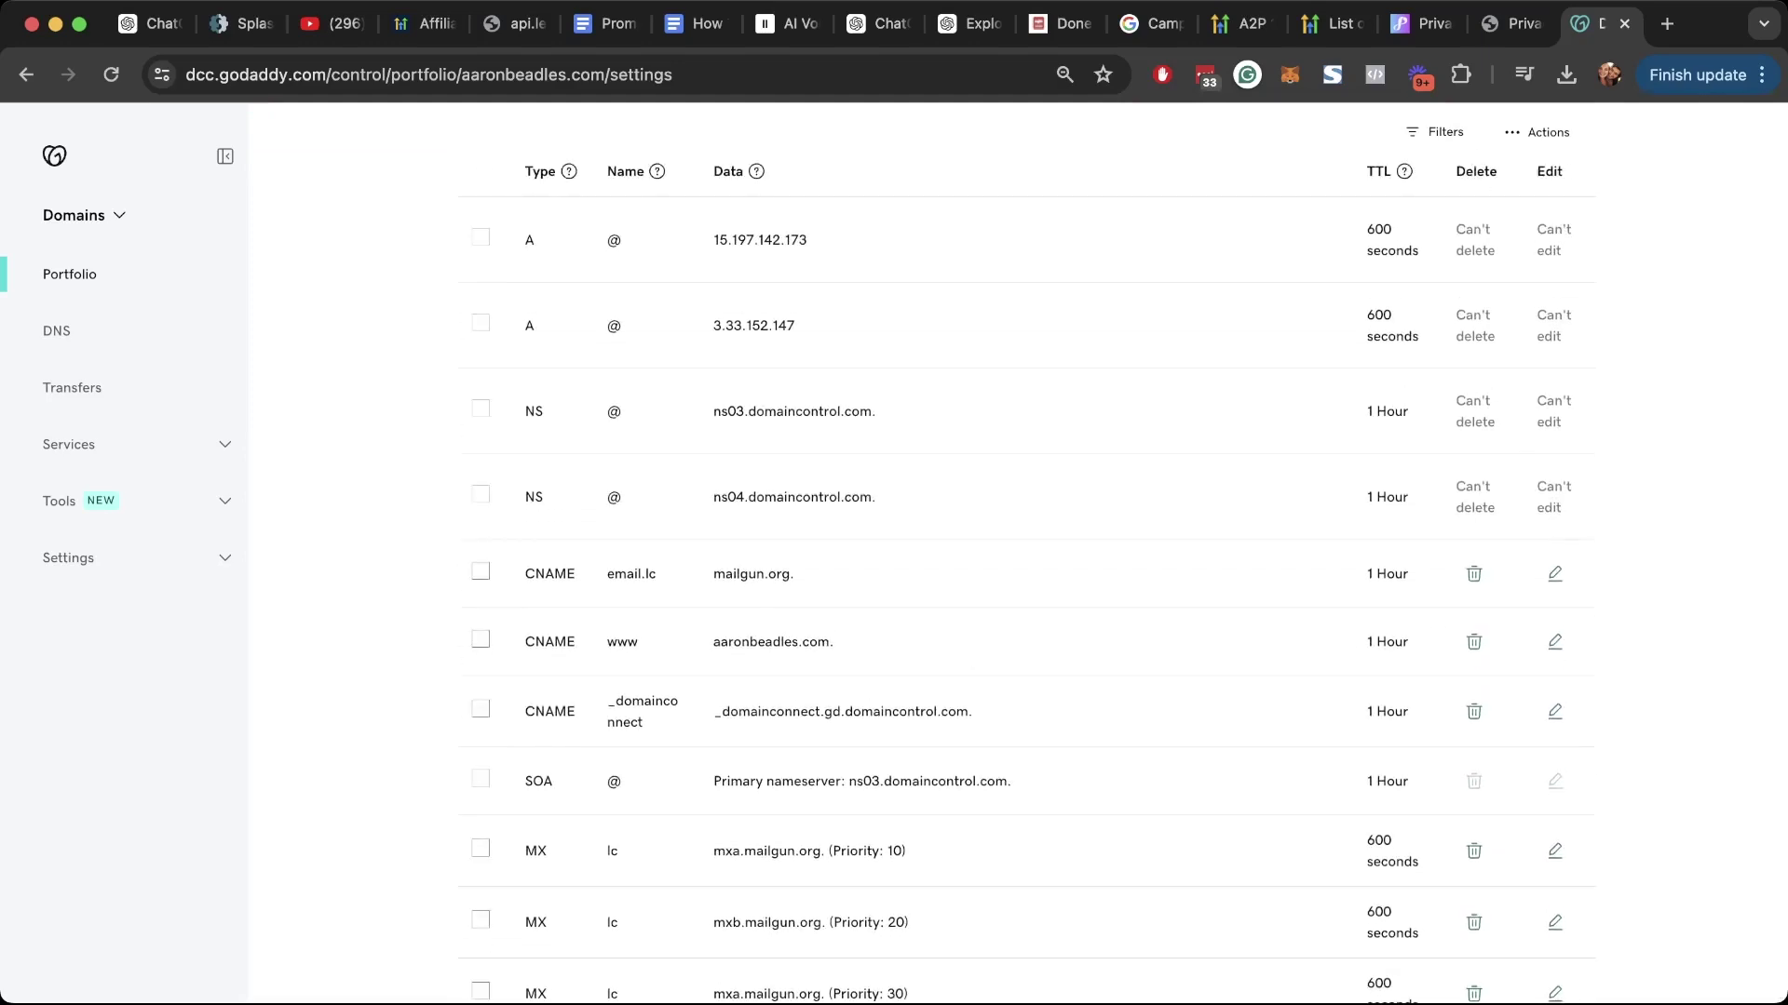
scroll(1024, 559, "down", 3)
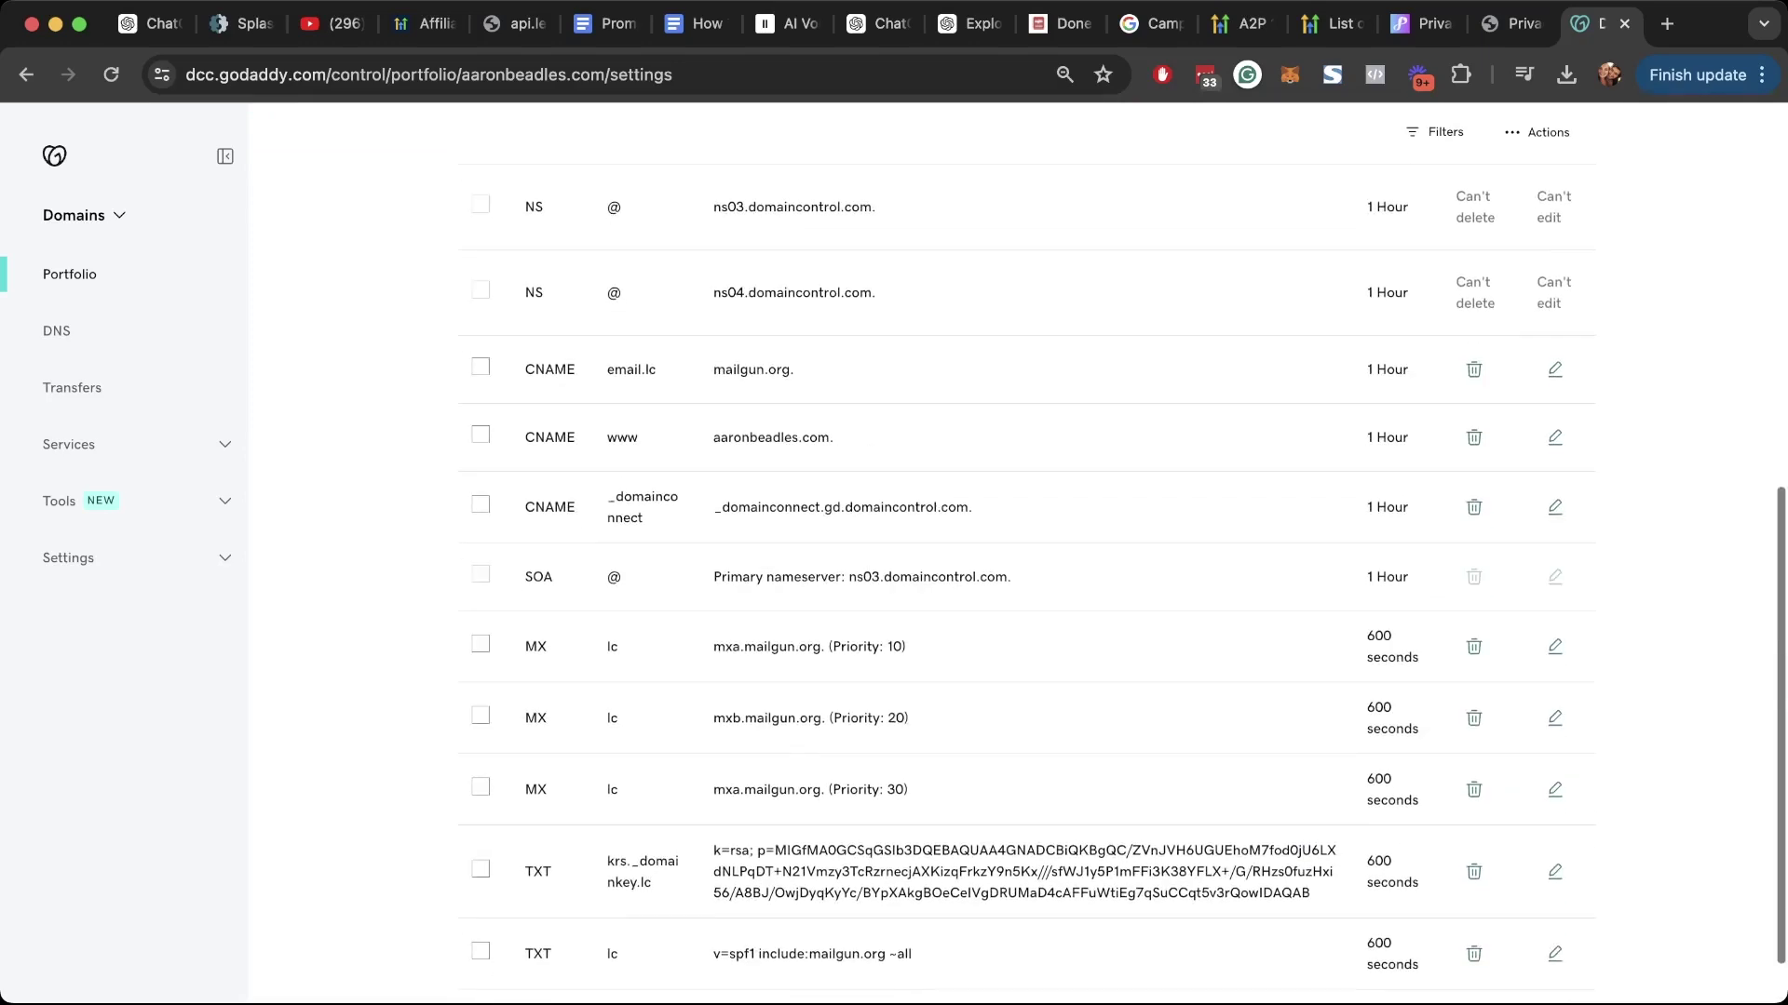
scroll(1025, 558, "up", 2)
scroll(1024, 559, "up", 3)
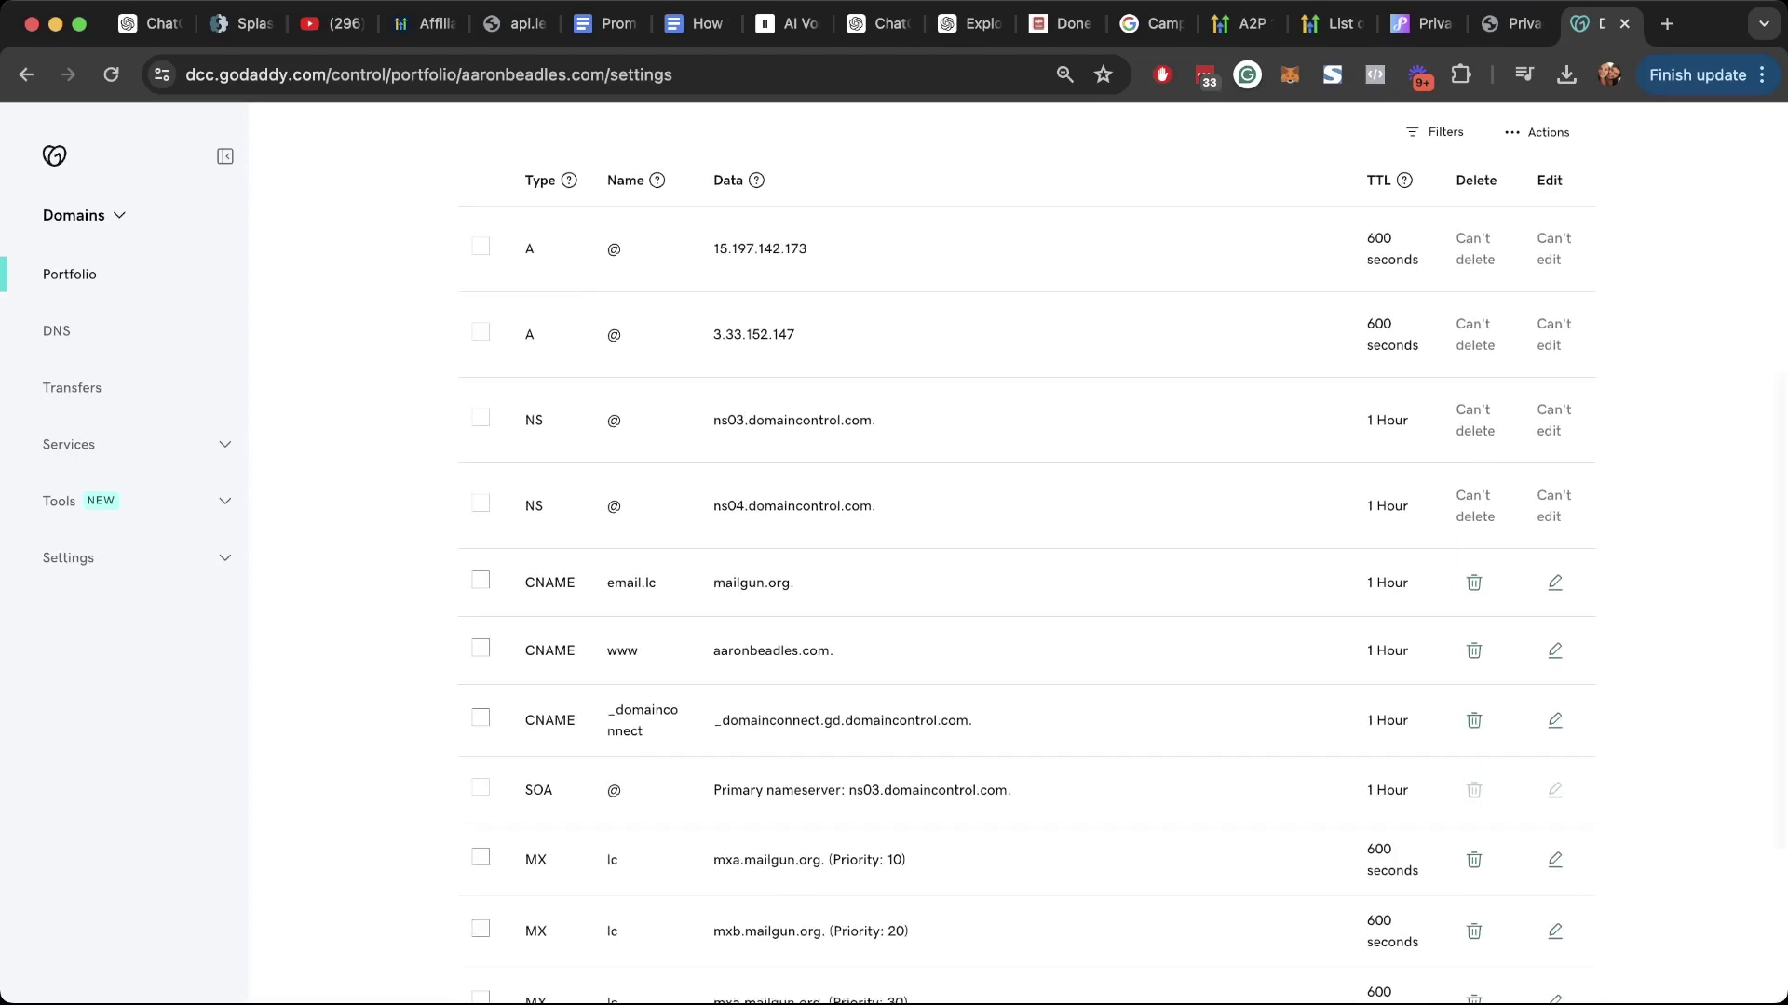
double_click(529, 324)
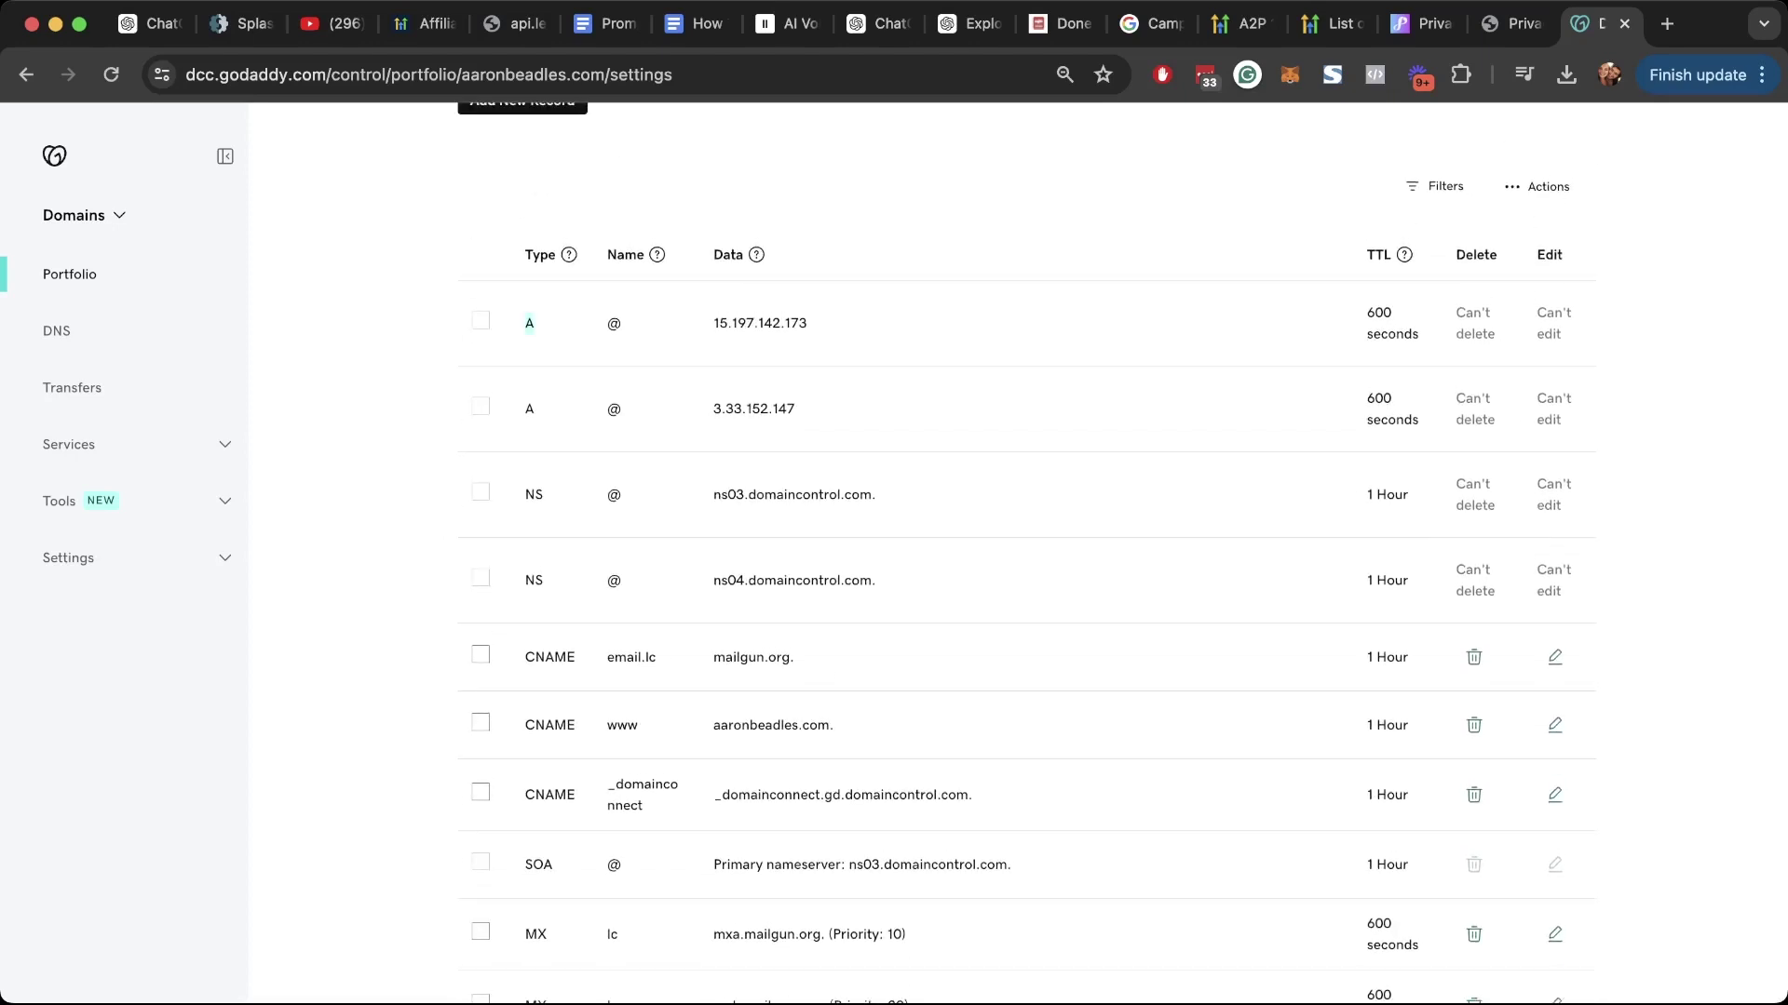
double_click(534, 494)
scroll(540, 502, "down", 2)
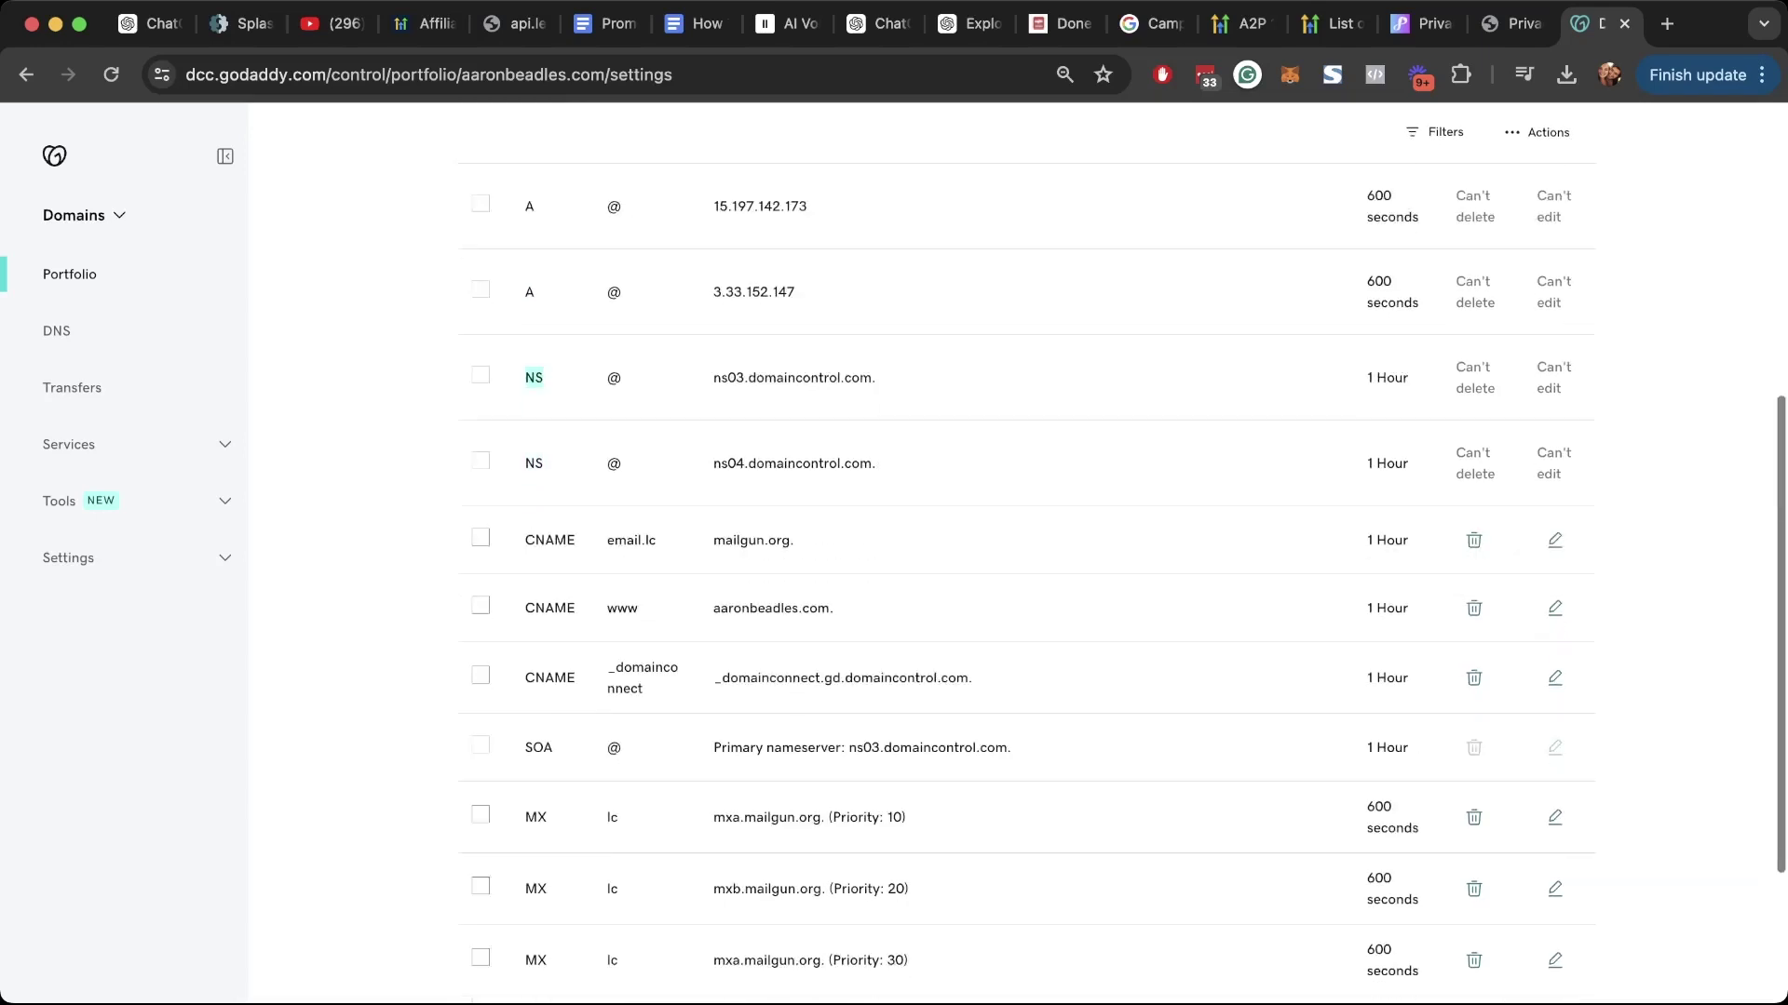
double_click(549, 507)
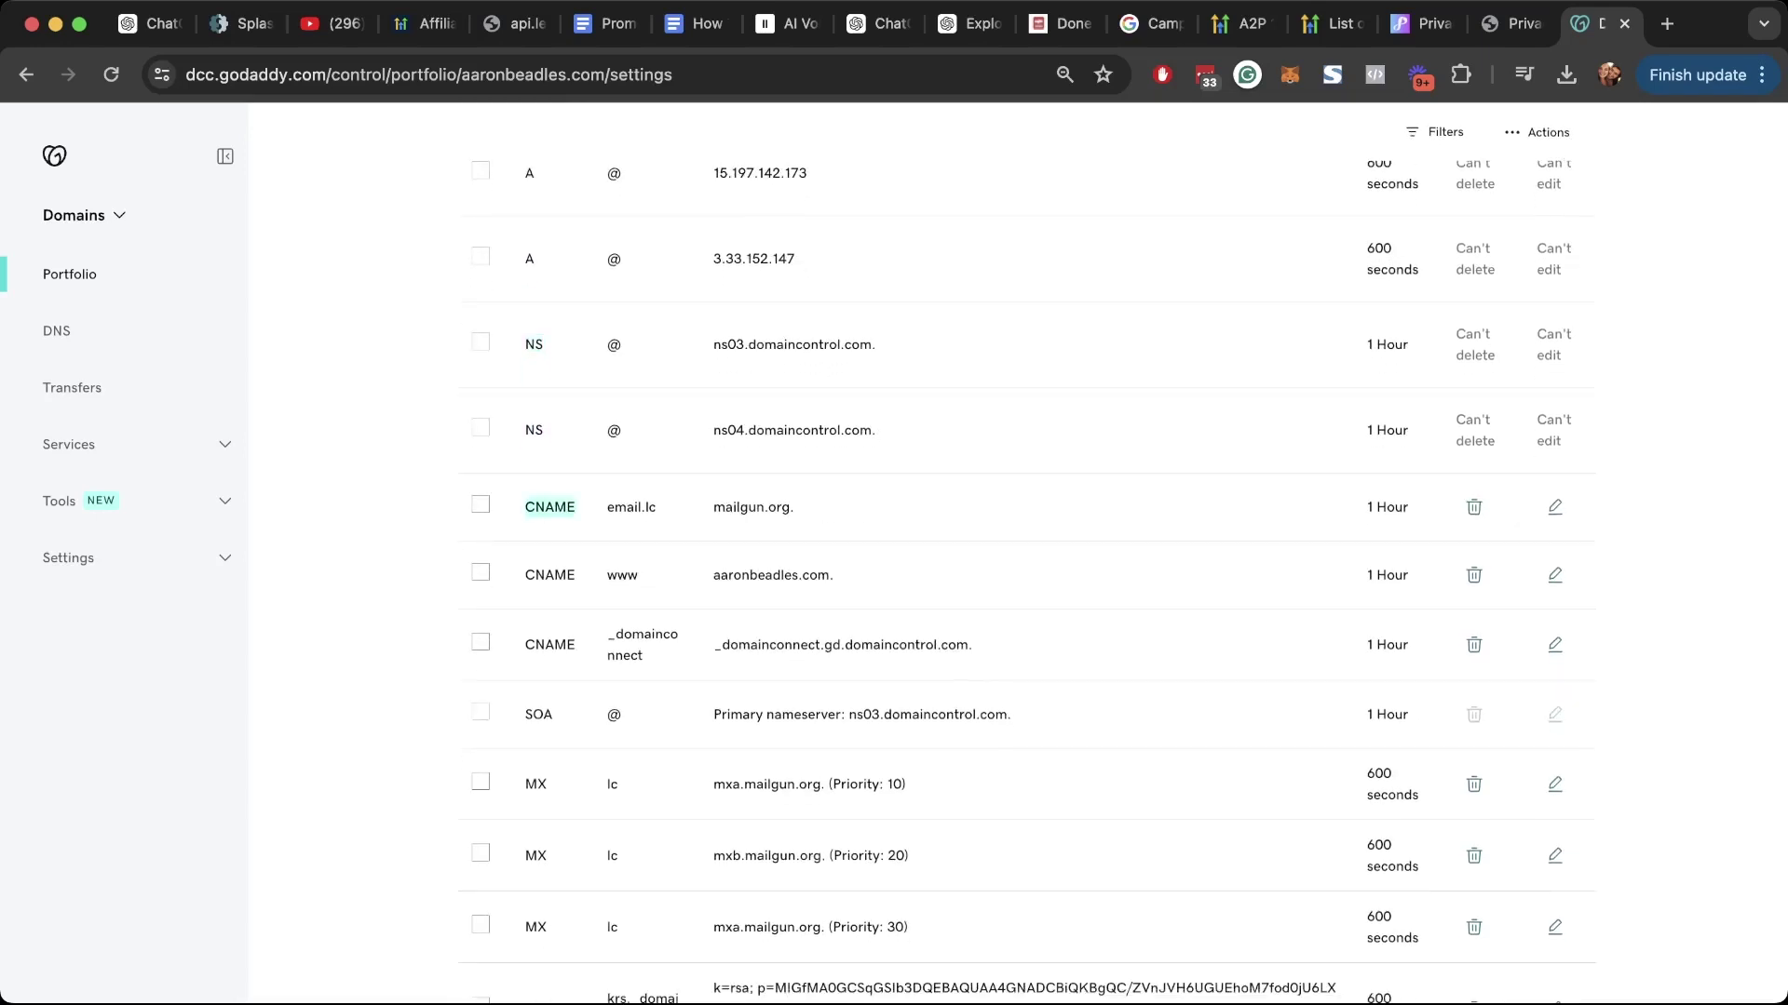
left_click_drag(713, 508, 794, 508)
scroll(794, 507, "down", 3)
double_click(536, 577)
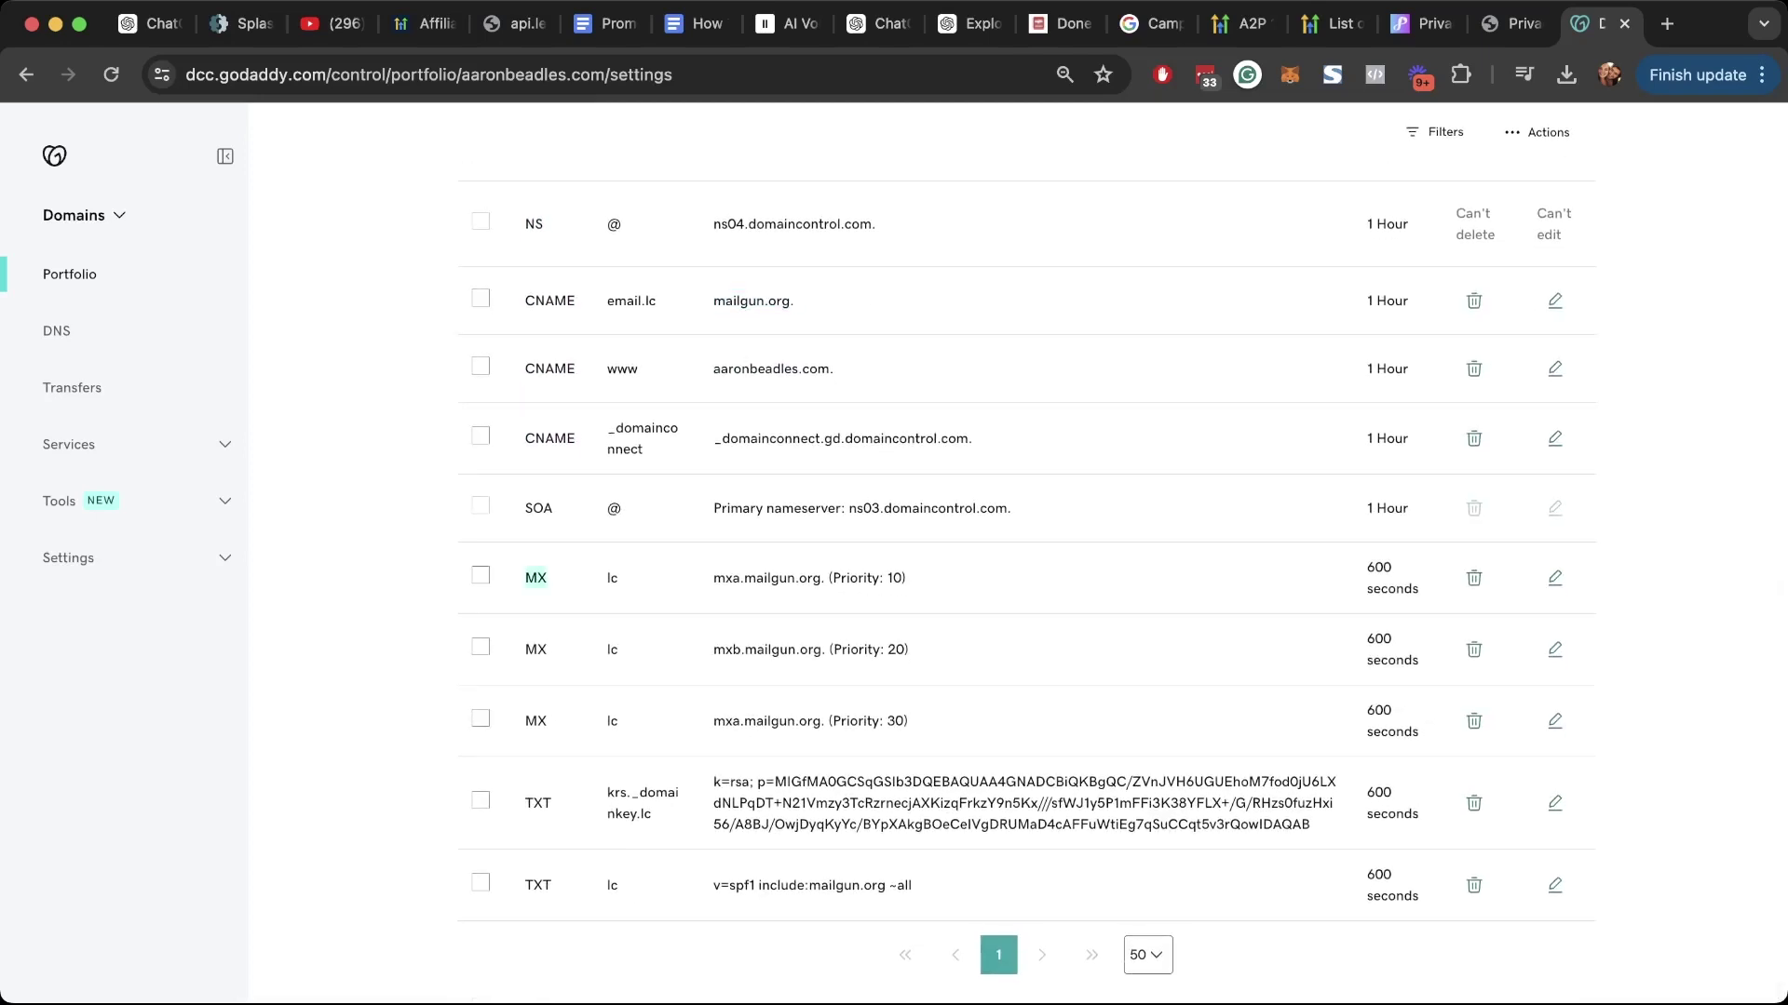
left_click_drag(714, 577, 824, 577)
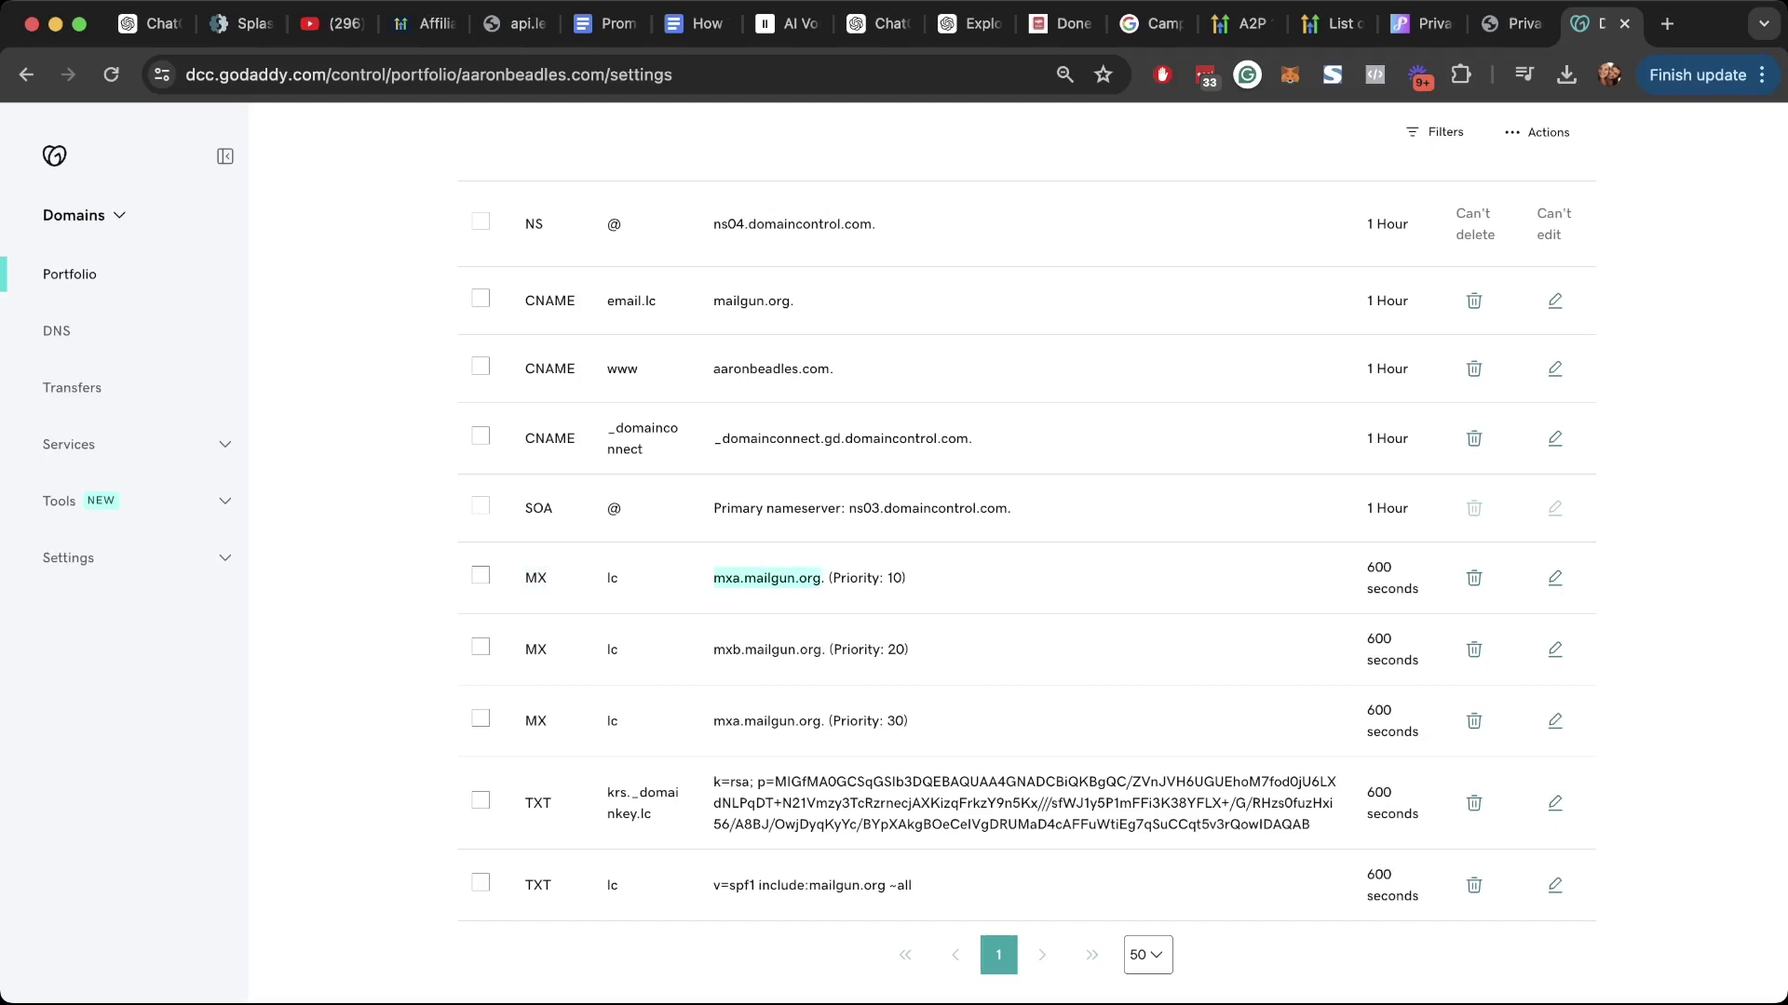
Step: Place the GoDaddy DNS tab next to the Splash Factory tab
left_click(240, 23)
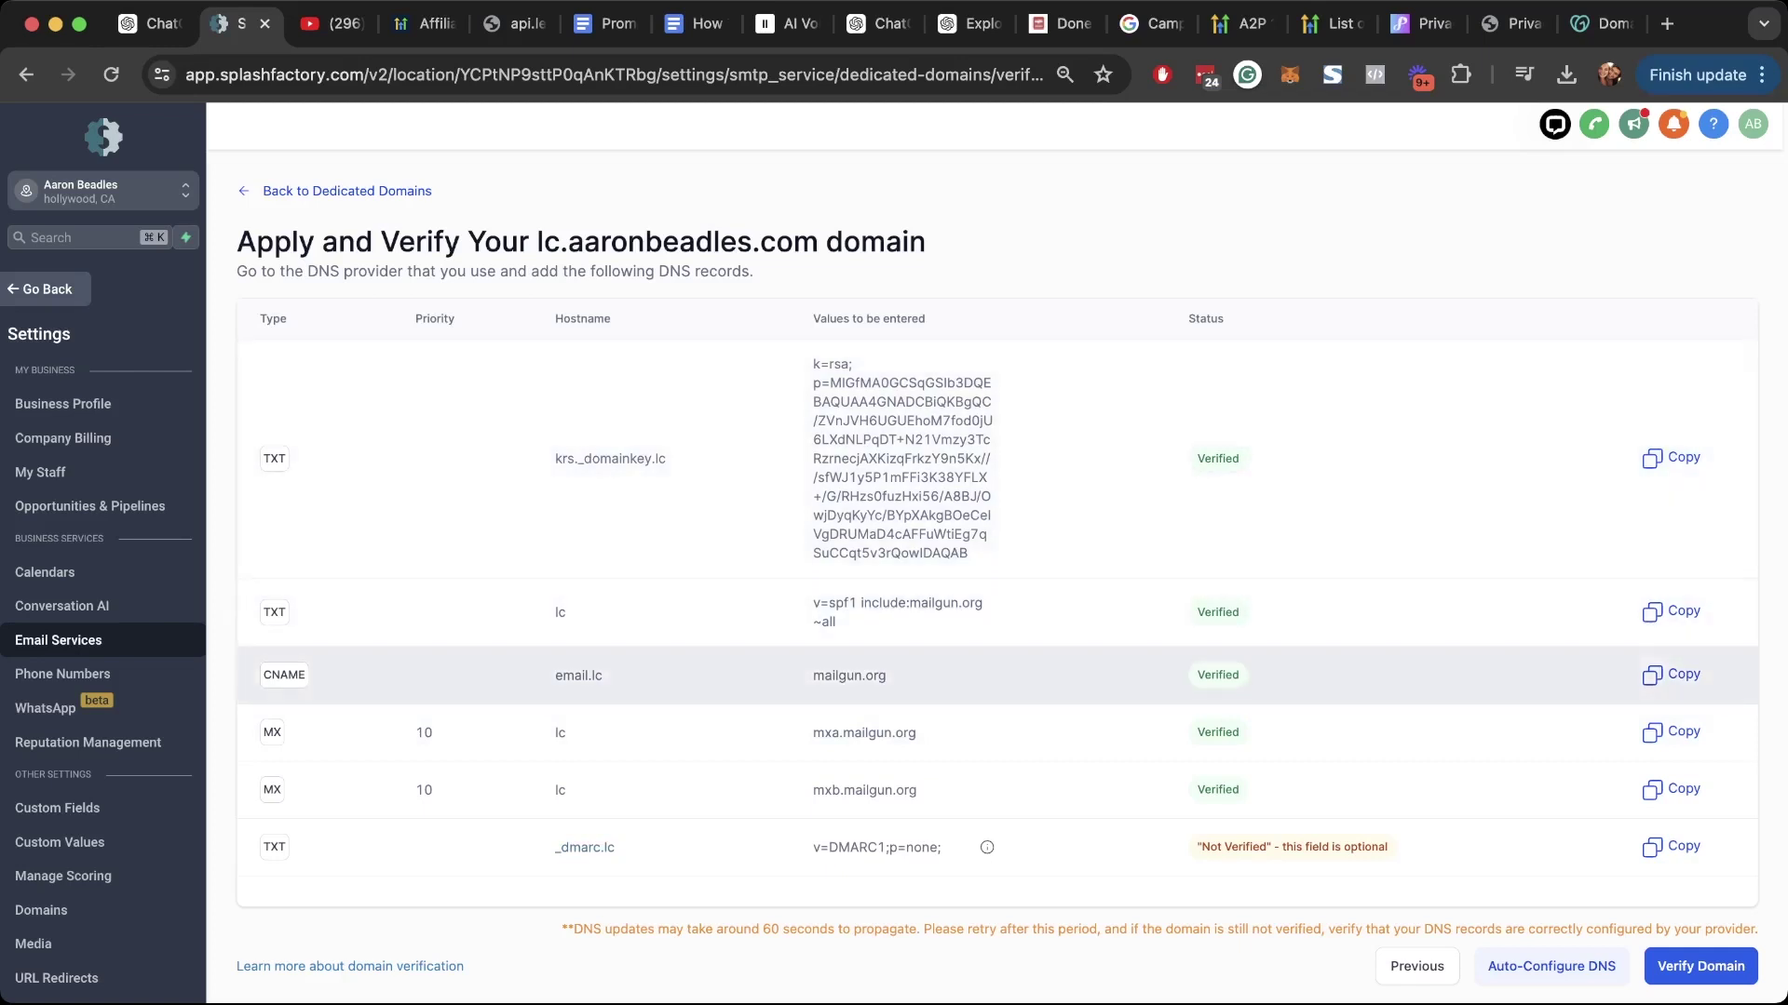
left_click_drag(1594, 23, 328, 24)
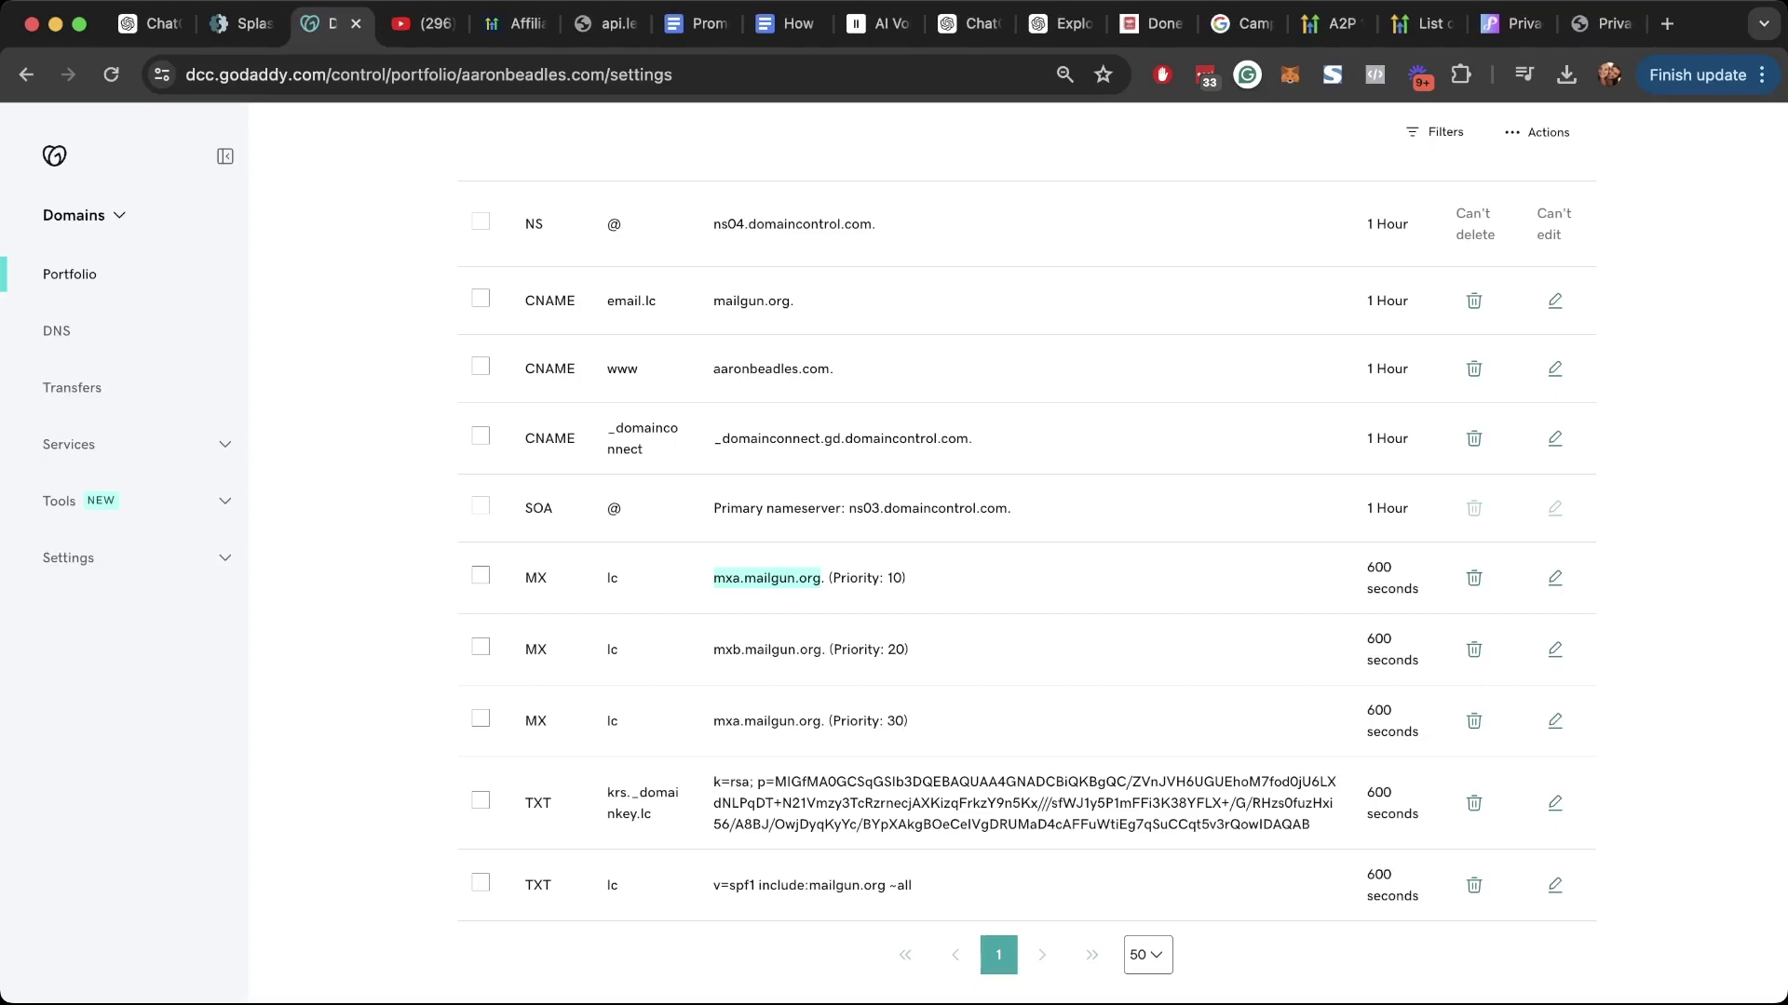
scroll(1024, 559, "up", 7)
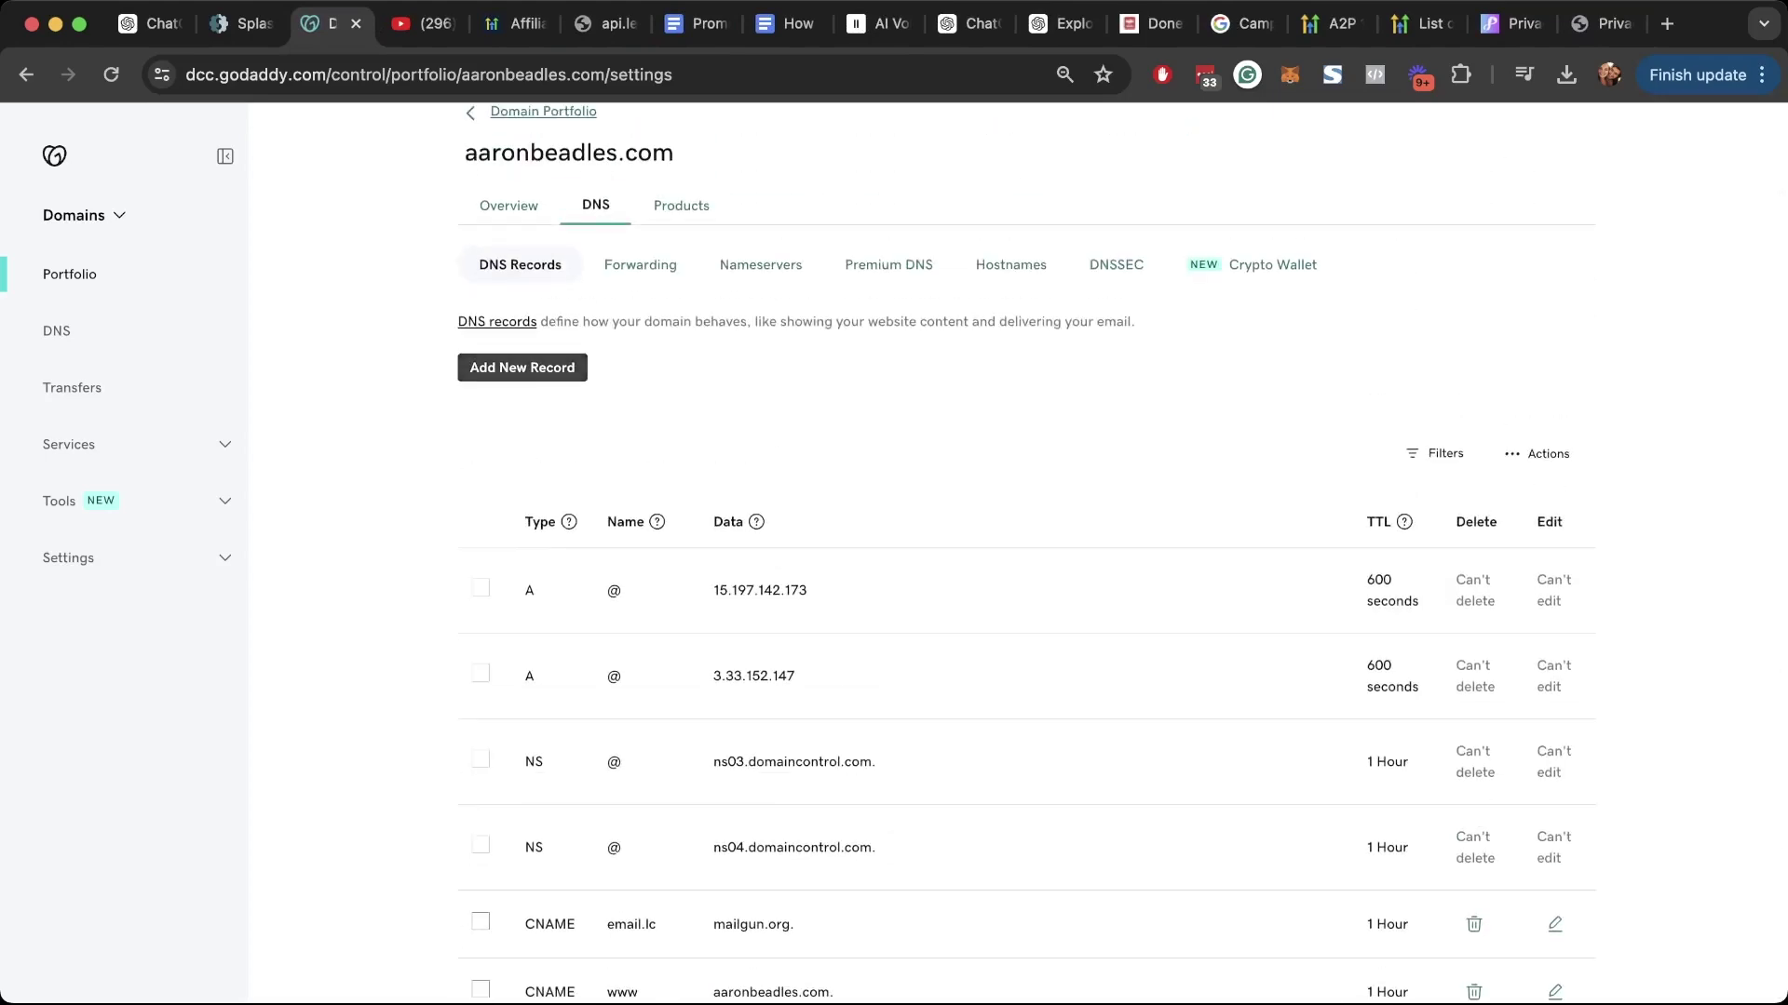
Step: Start a new TXT record in GoDaddy named _dmarc.lc, copied from Splash Factory
left_click(522, 367)
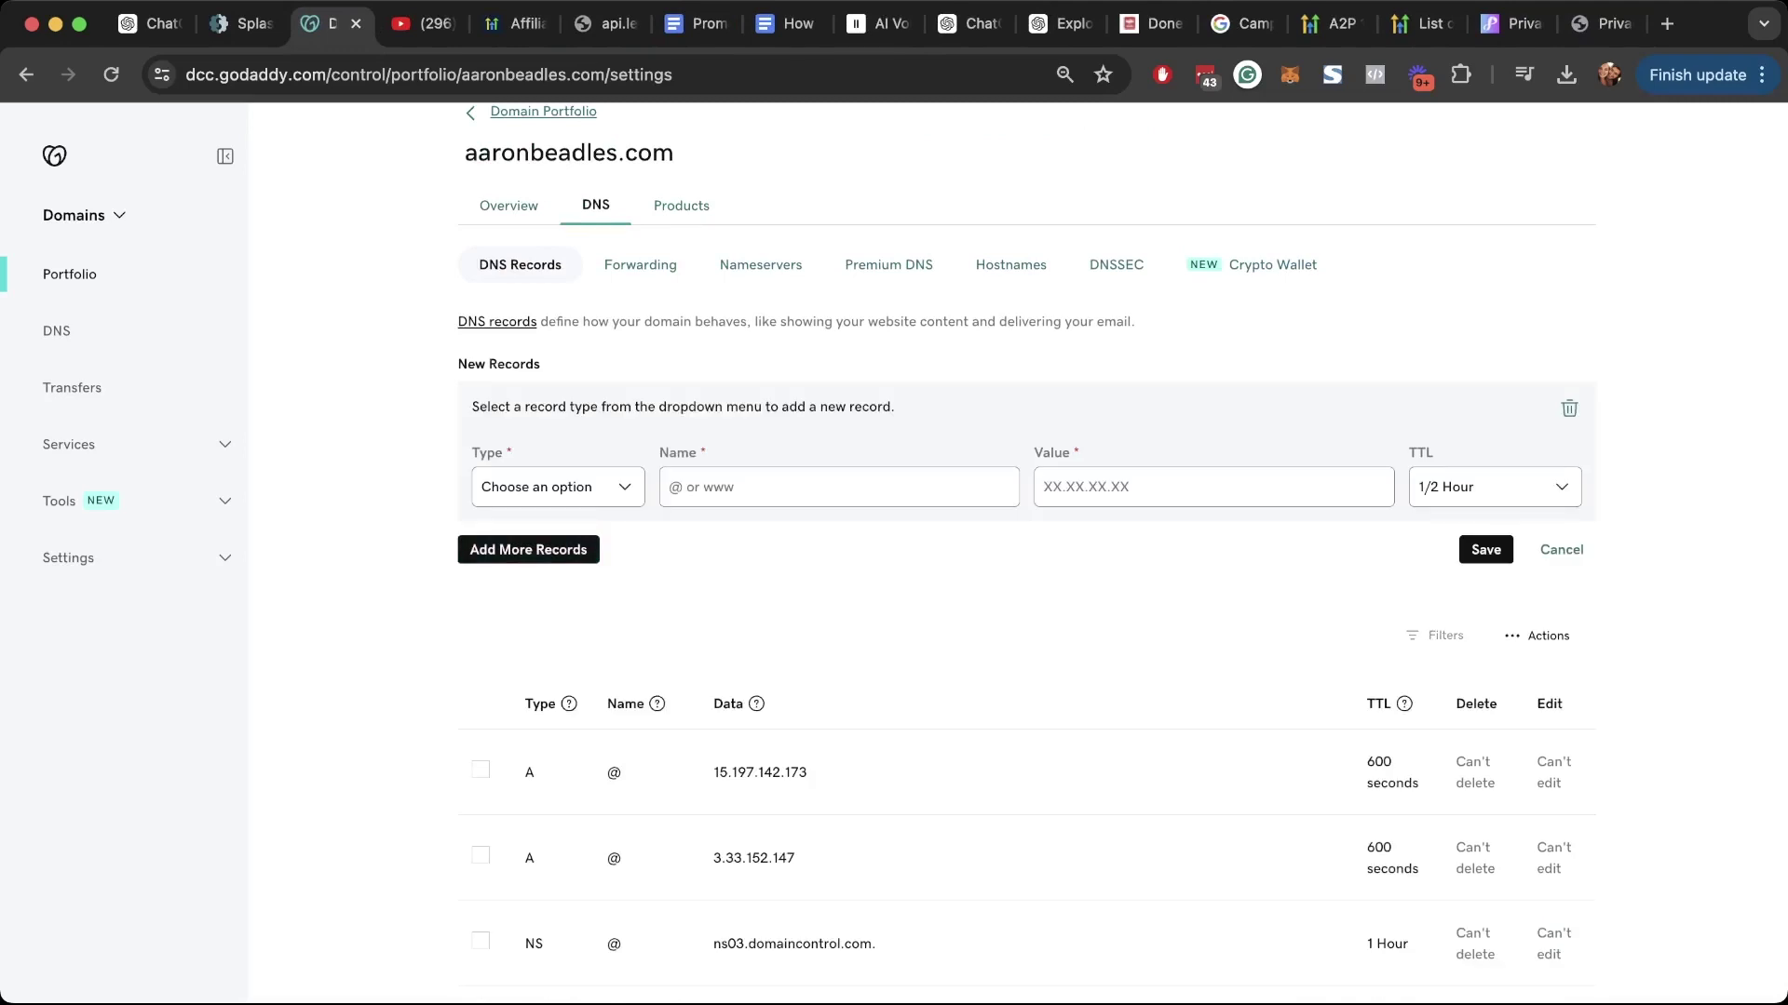
left_click(558, 487)
left_click(240, 24)
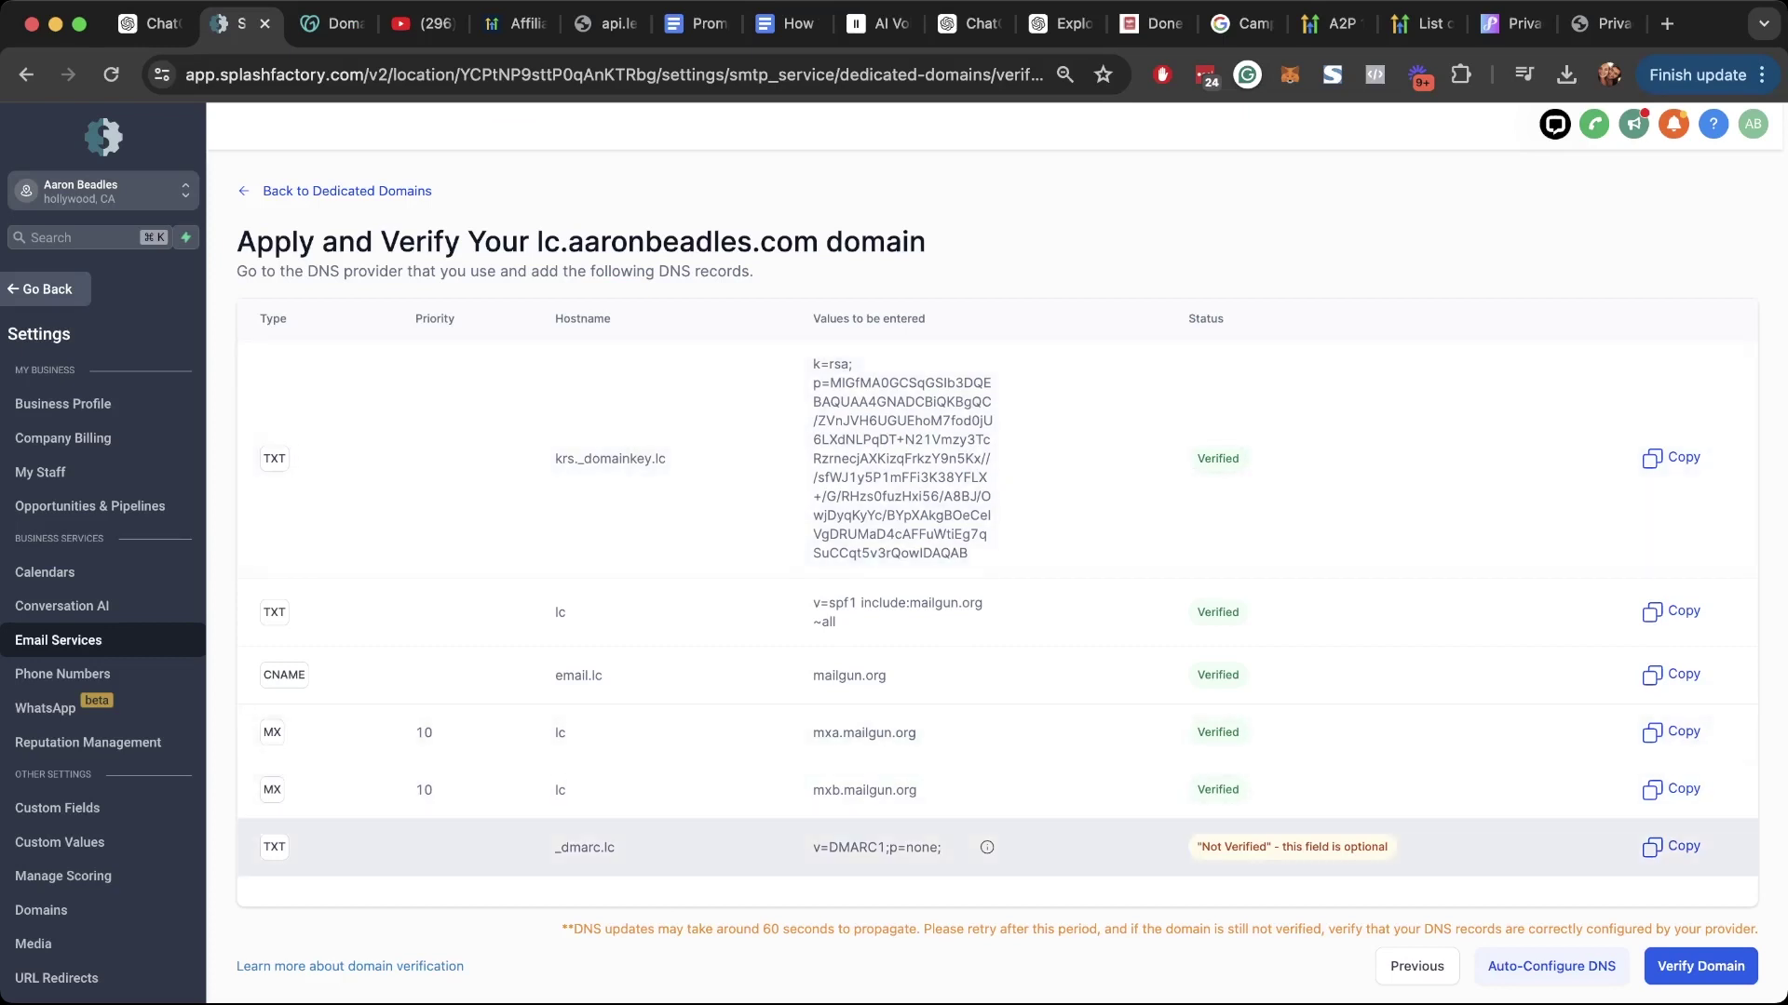
left_click_drag(555, 847, 615, 847)
key("super+c")
left_click(328, 23)
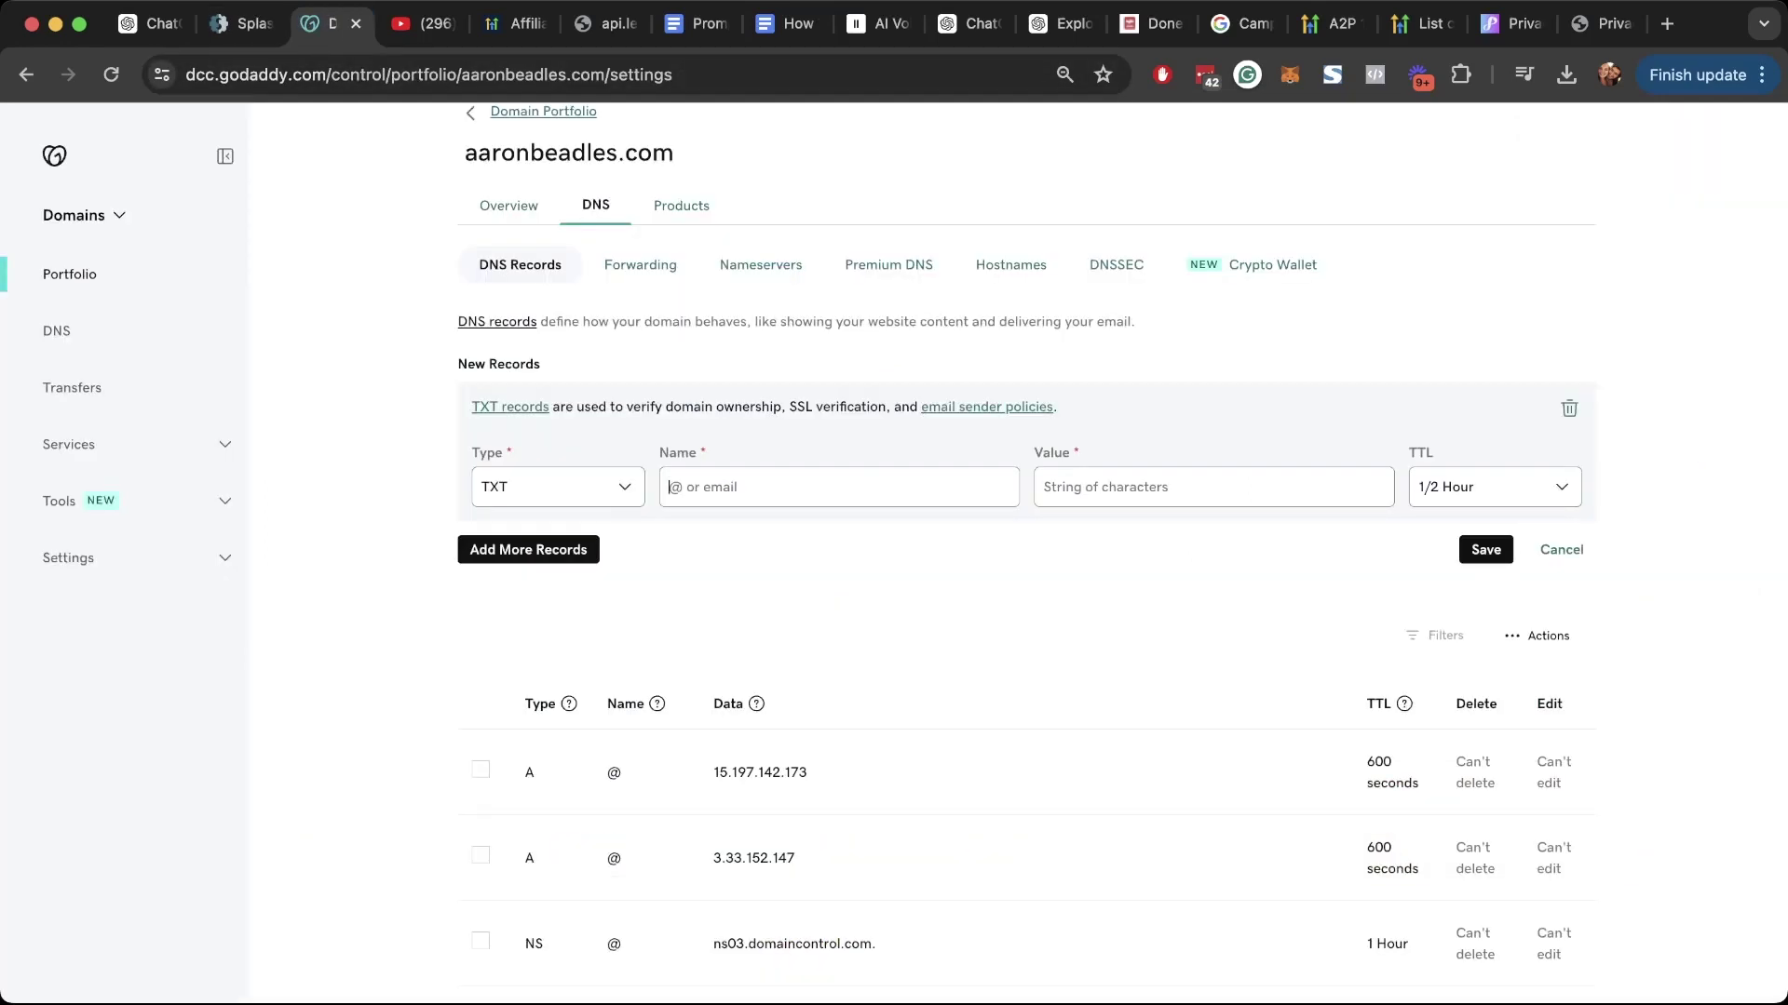
key("super+v")
Step: Give the record the value v=DMARC1;p=none; and save it
key("ctrl+shift+Tab")
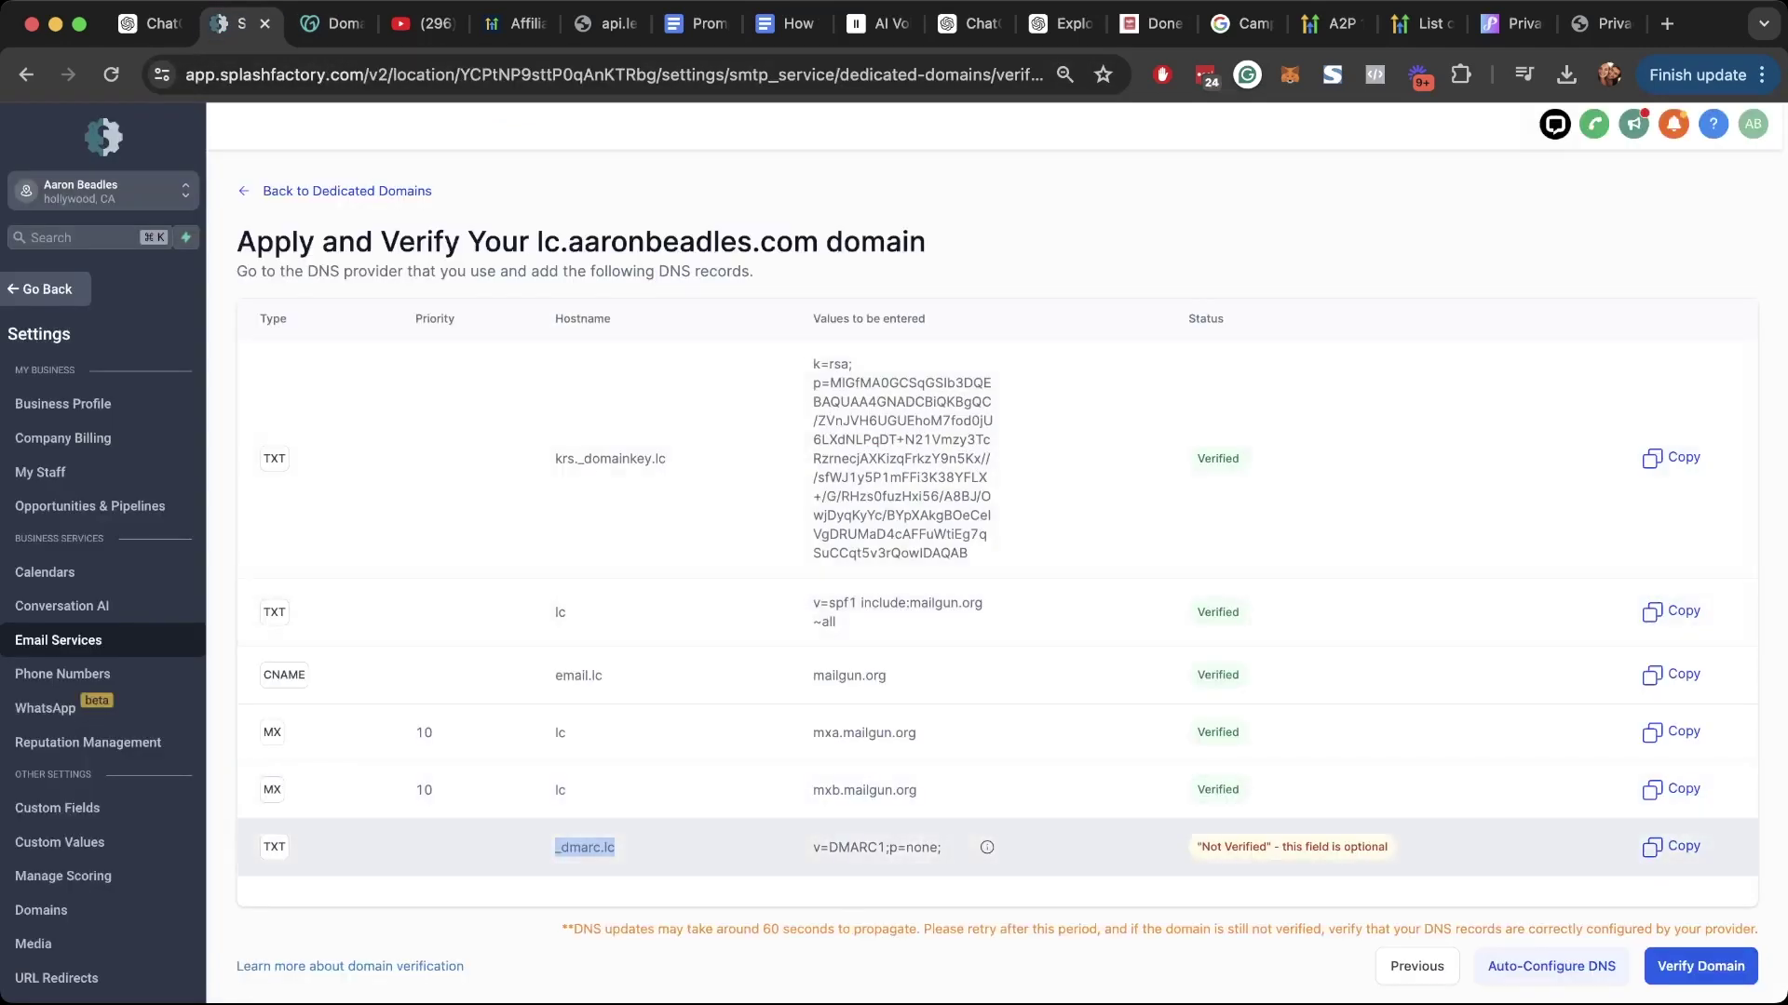
left_click_drag(812, 848, 941, 847)
key("super+c")
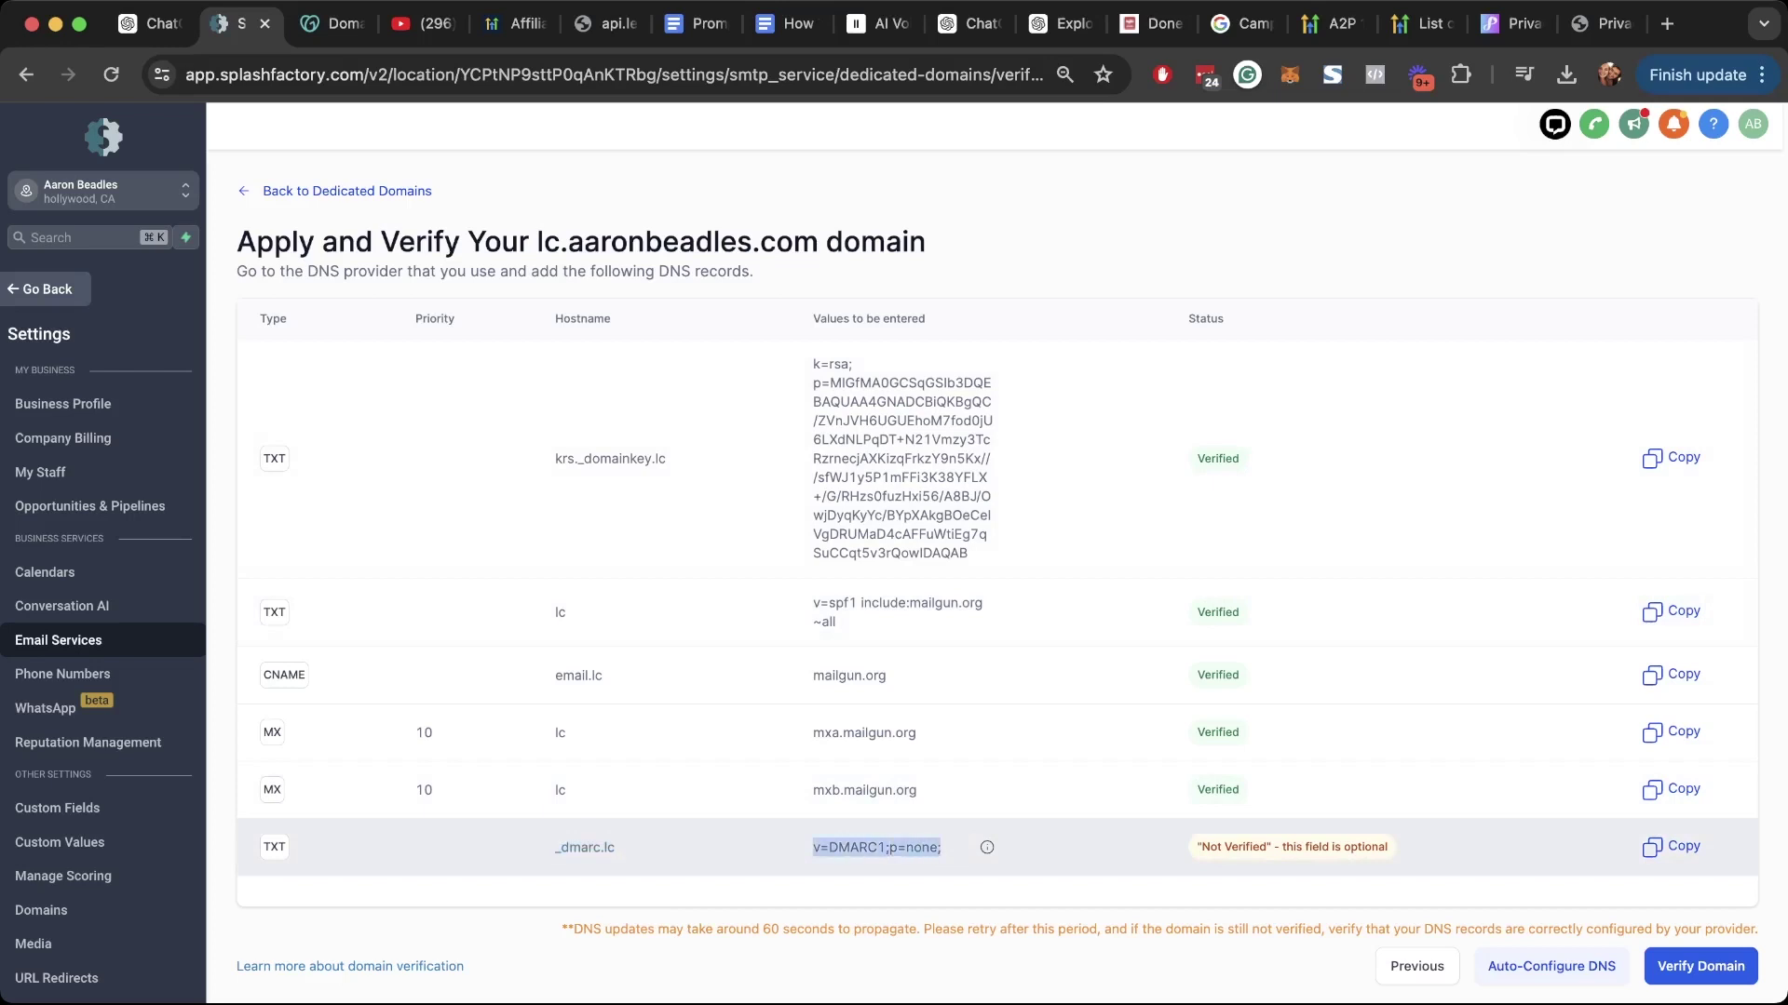
key("ctrl+Tab")
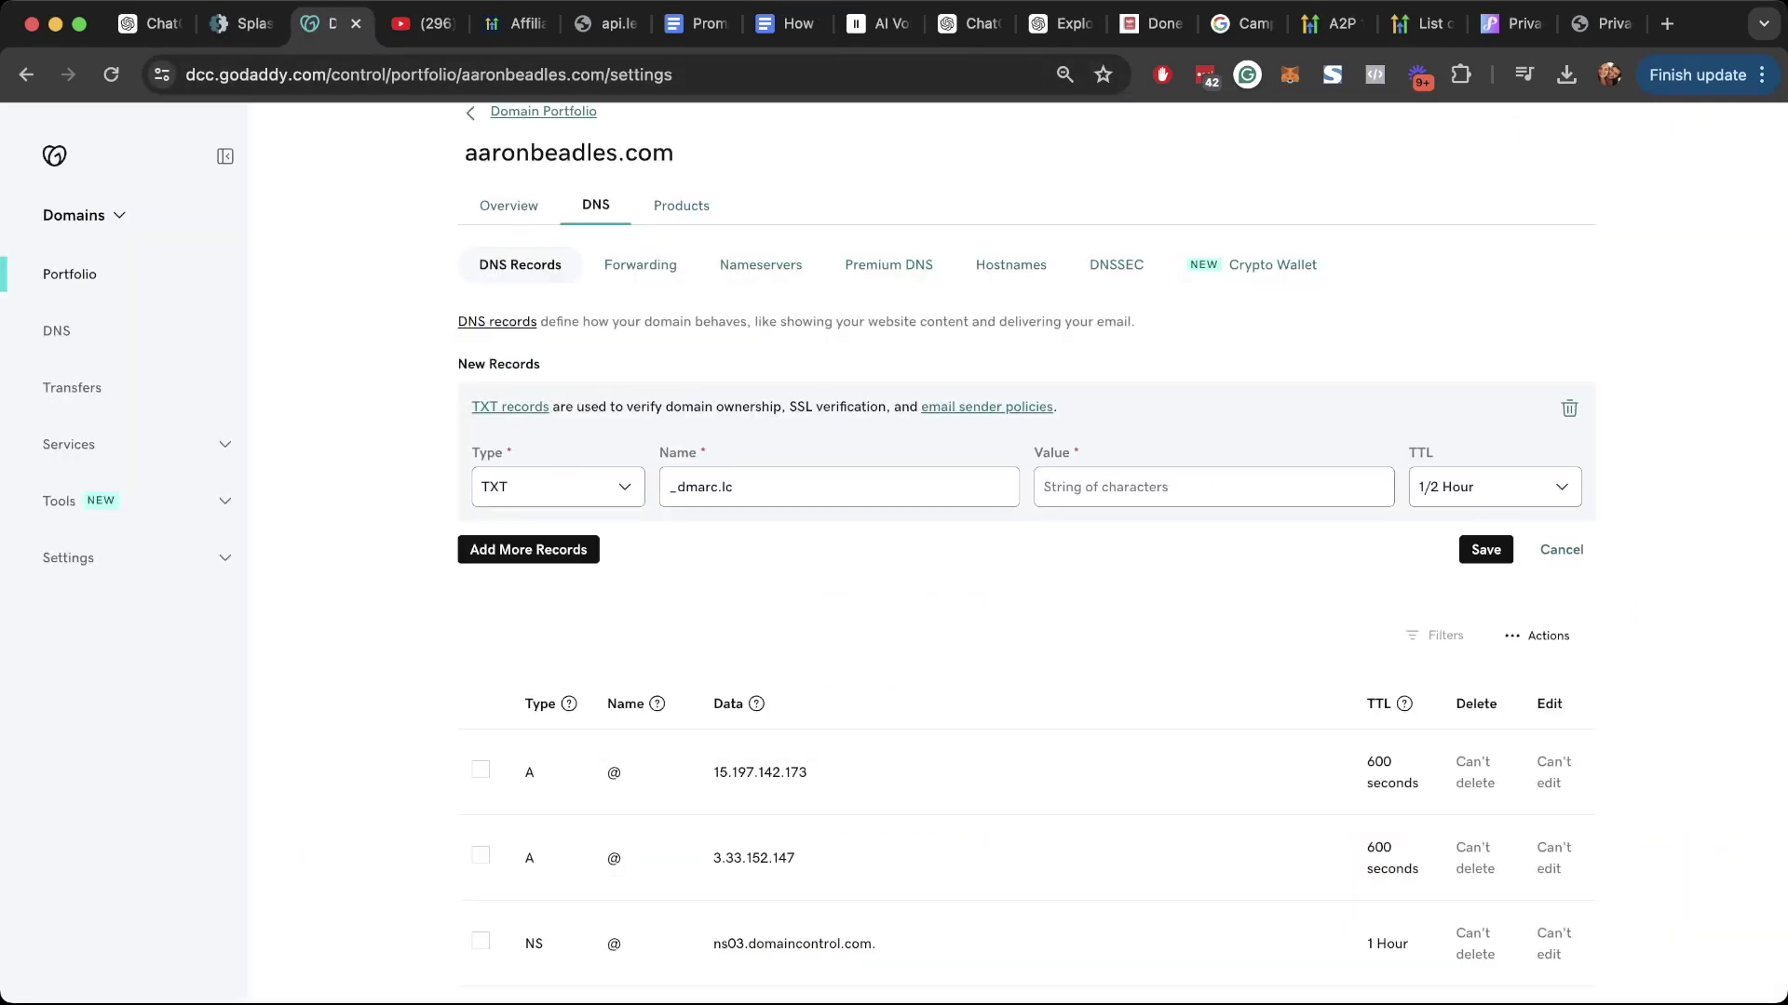
key("super+v")
left_click(1485, 549)
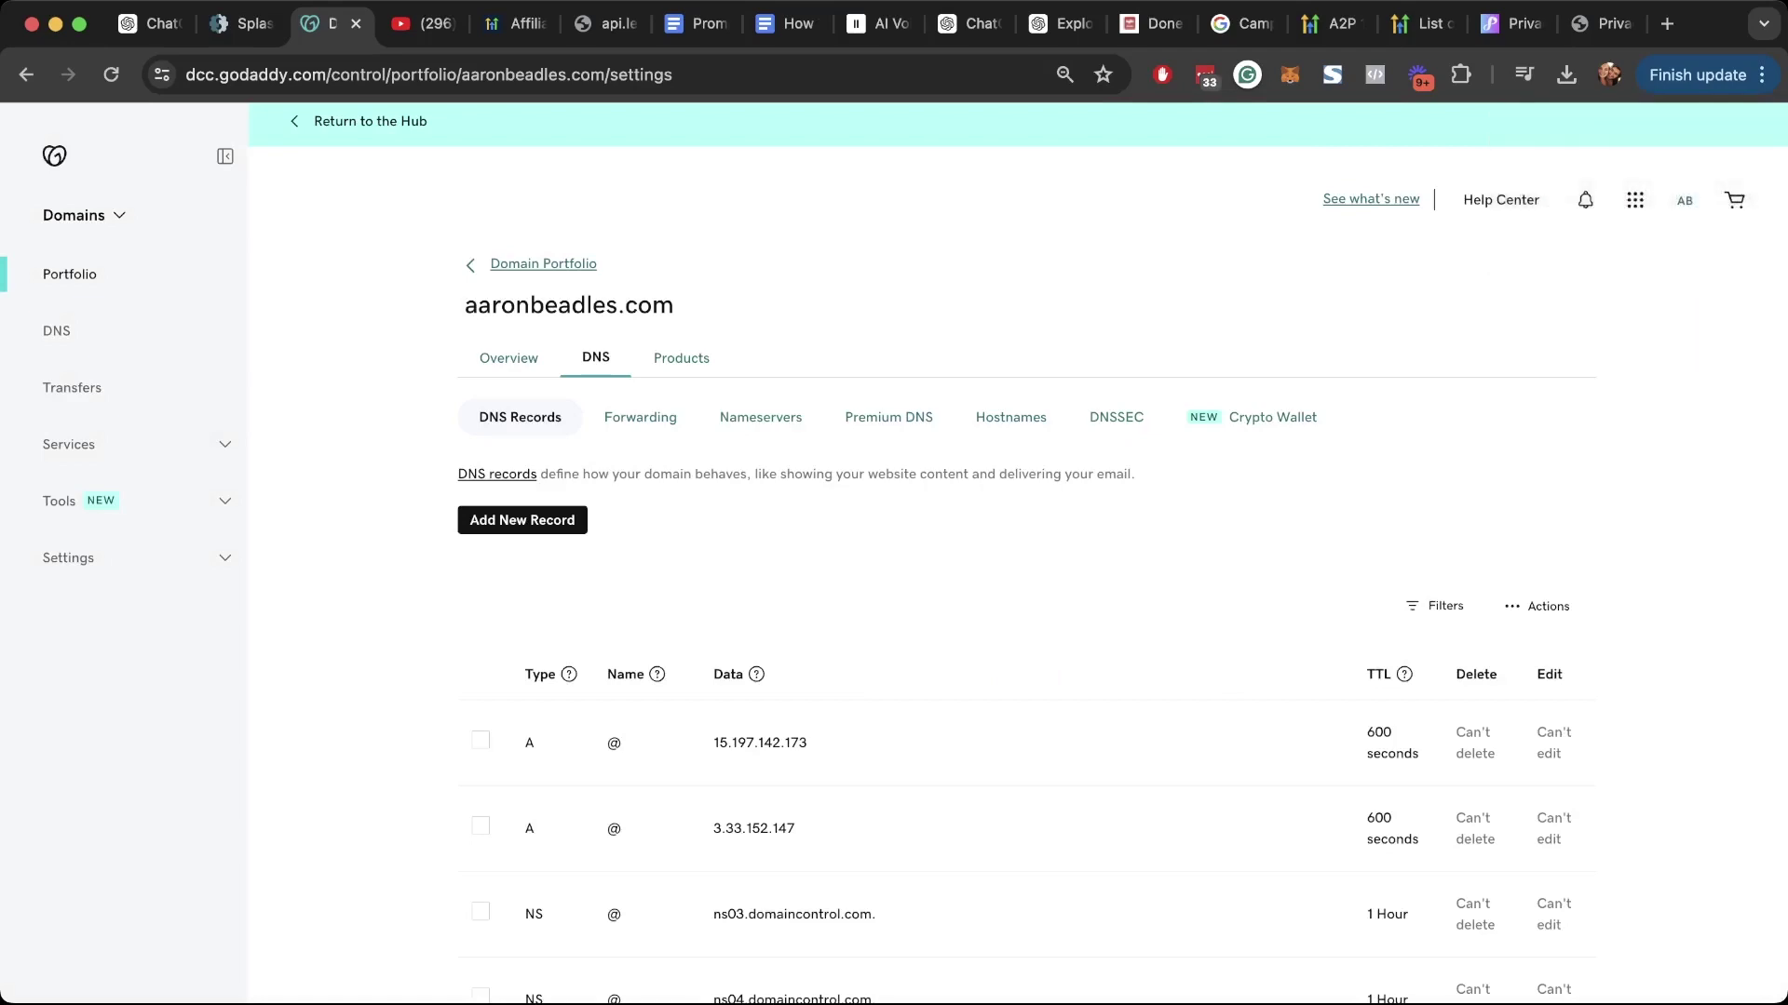
Step: Find the new _dmarc.lc row in GoDaddy, then run Verify Domain in Splash Factory
scroll(1024, 558, "down", 5)
scroll(1024, 559, "down", 10)
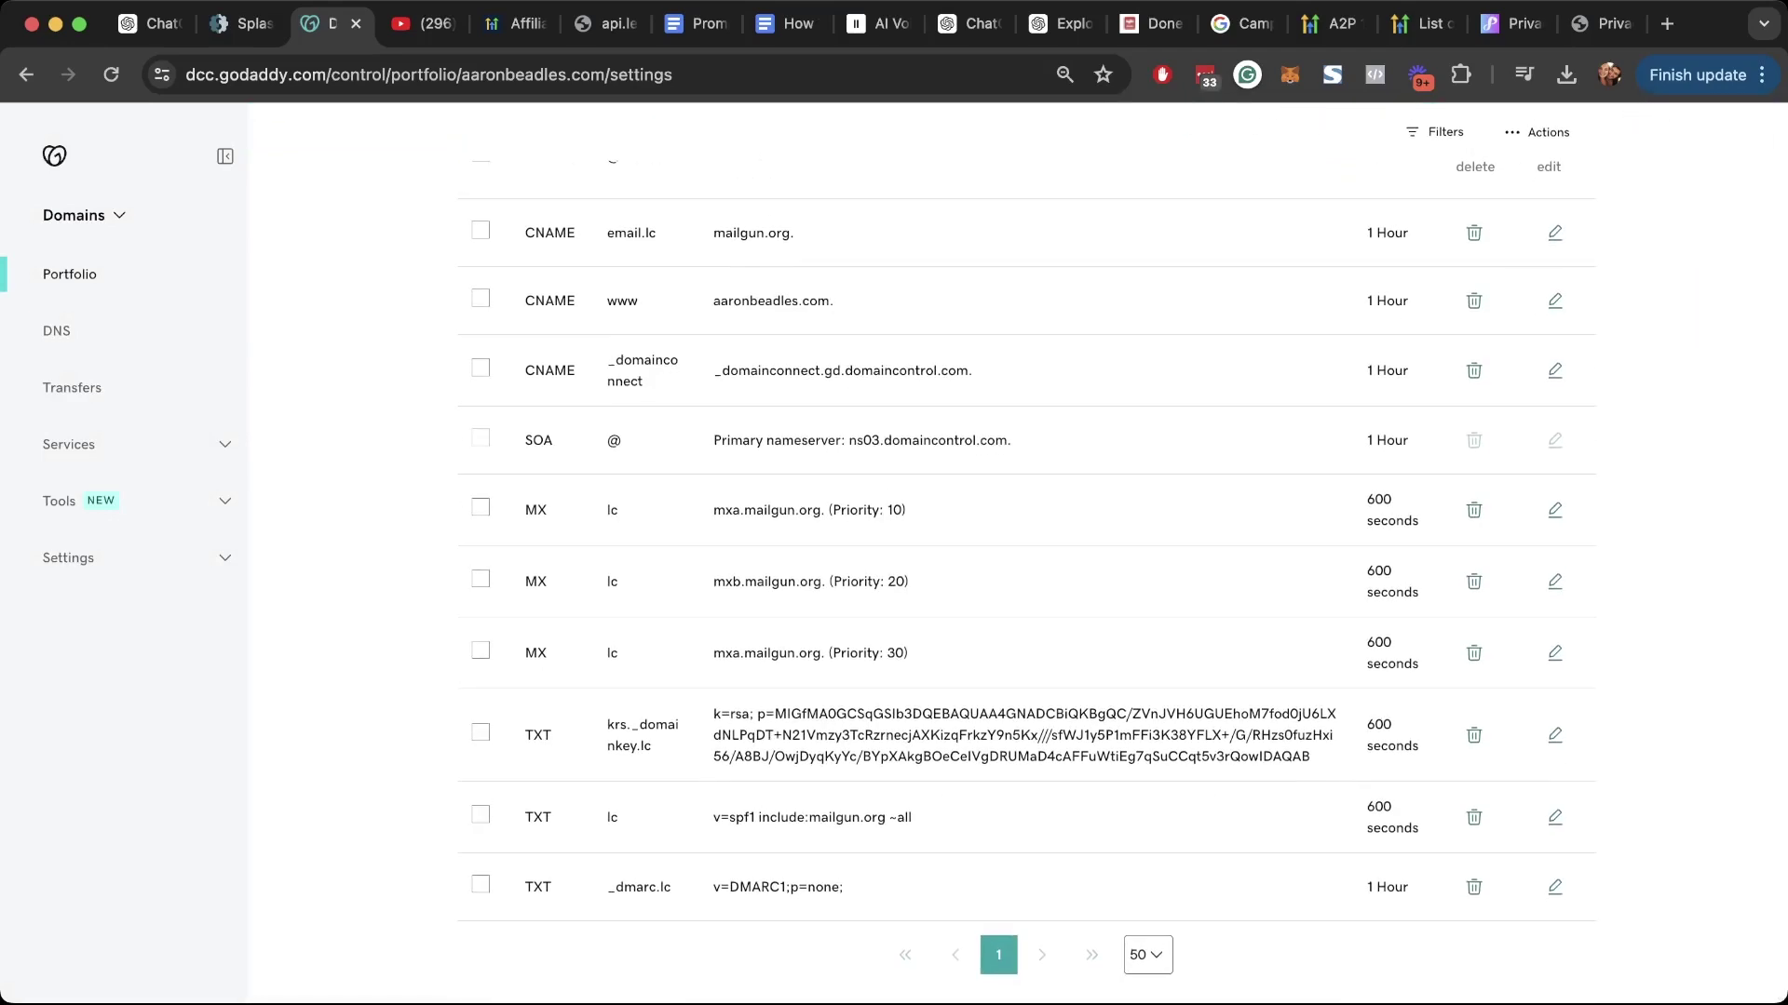
left_click_drag(524, 887, 844, 886)
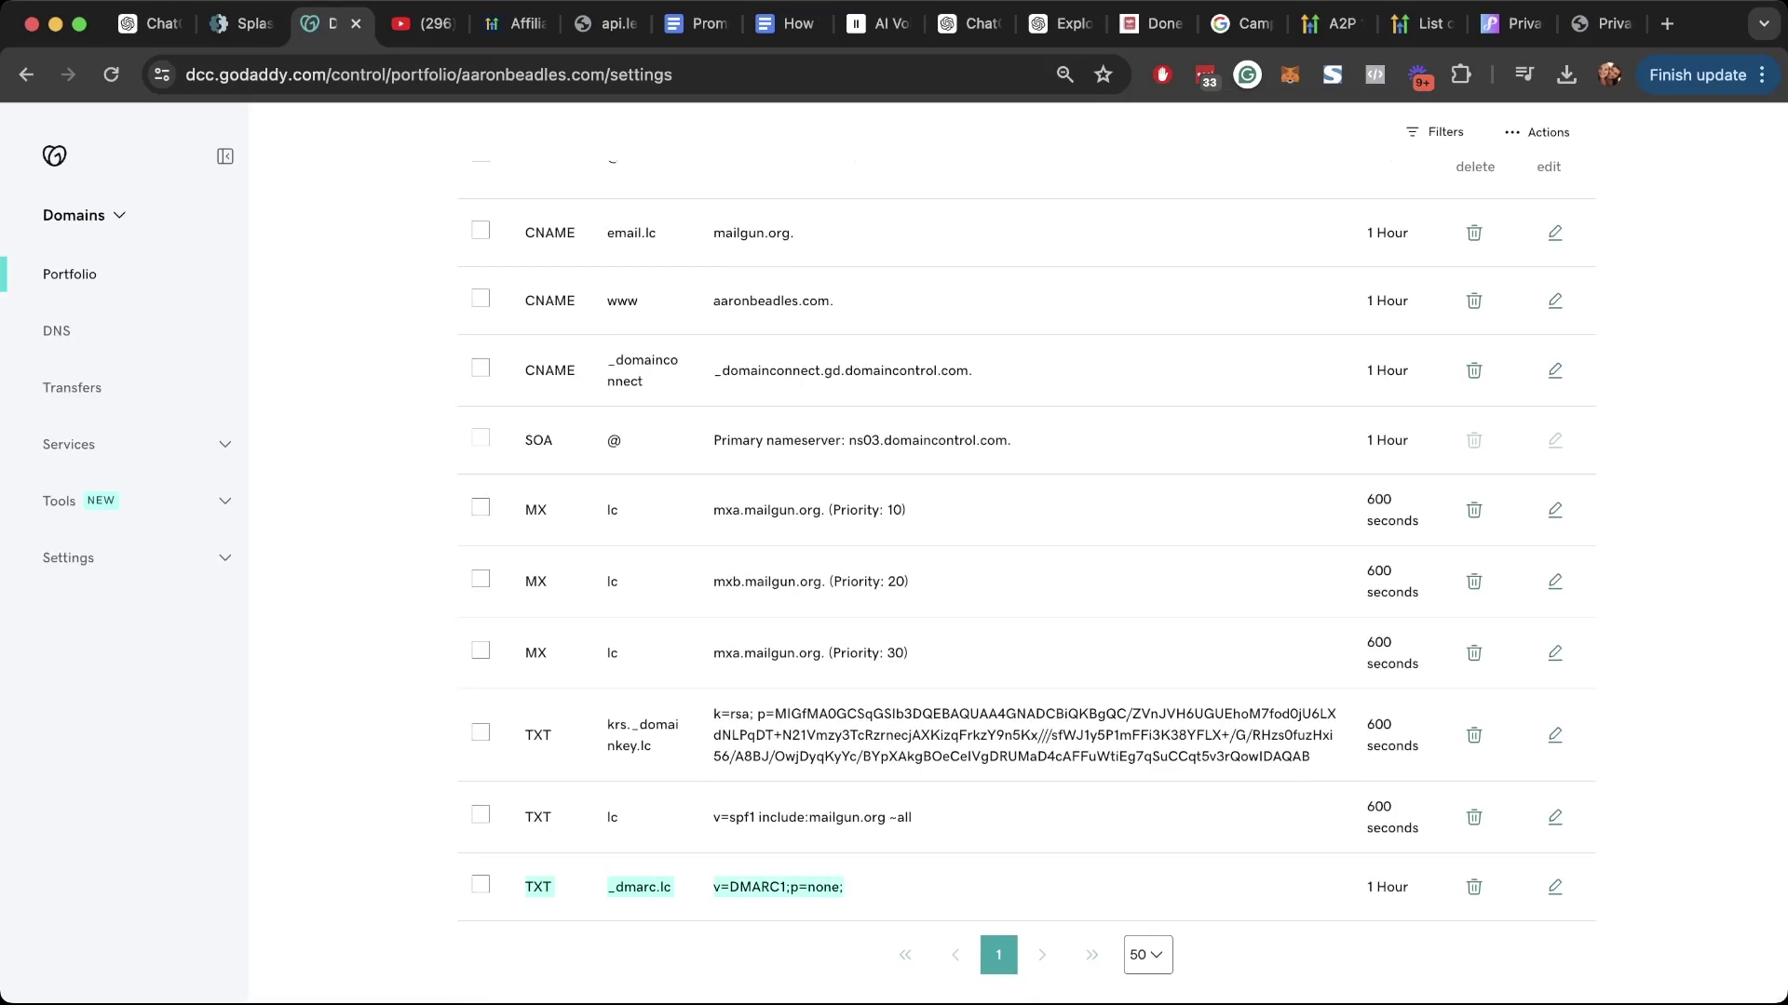
scroll(1024, 559, "up", 10)
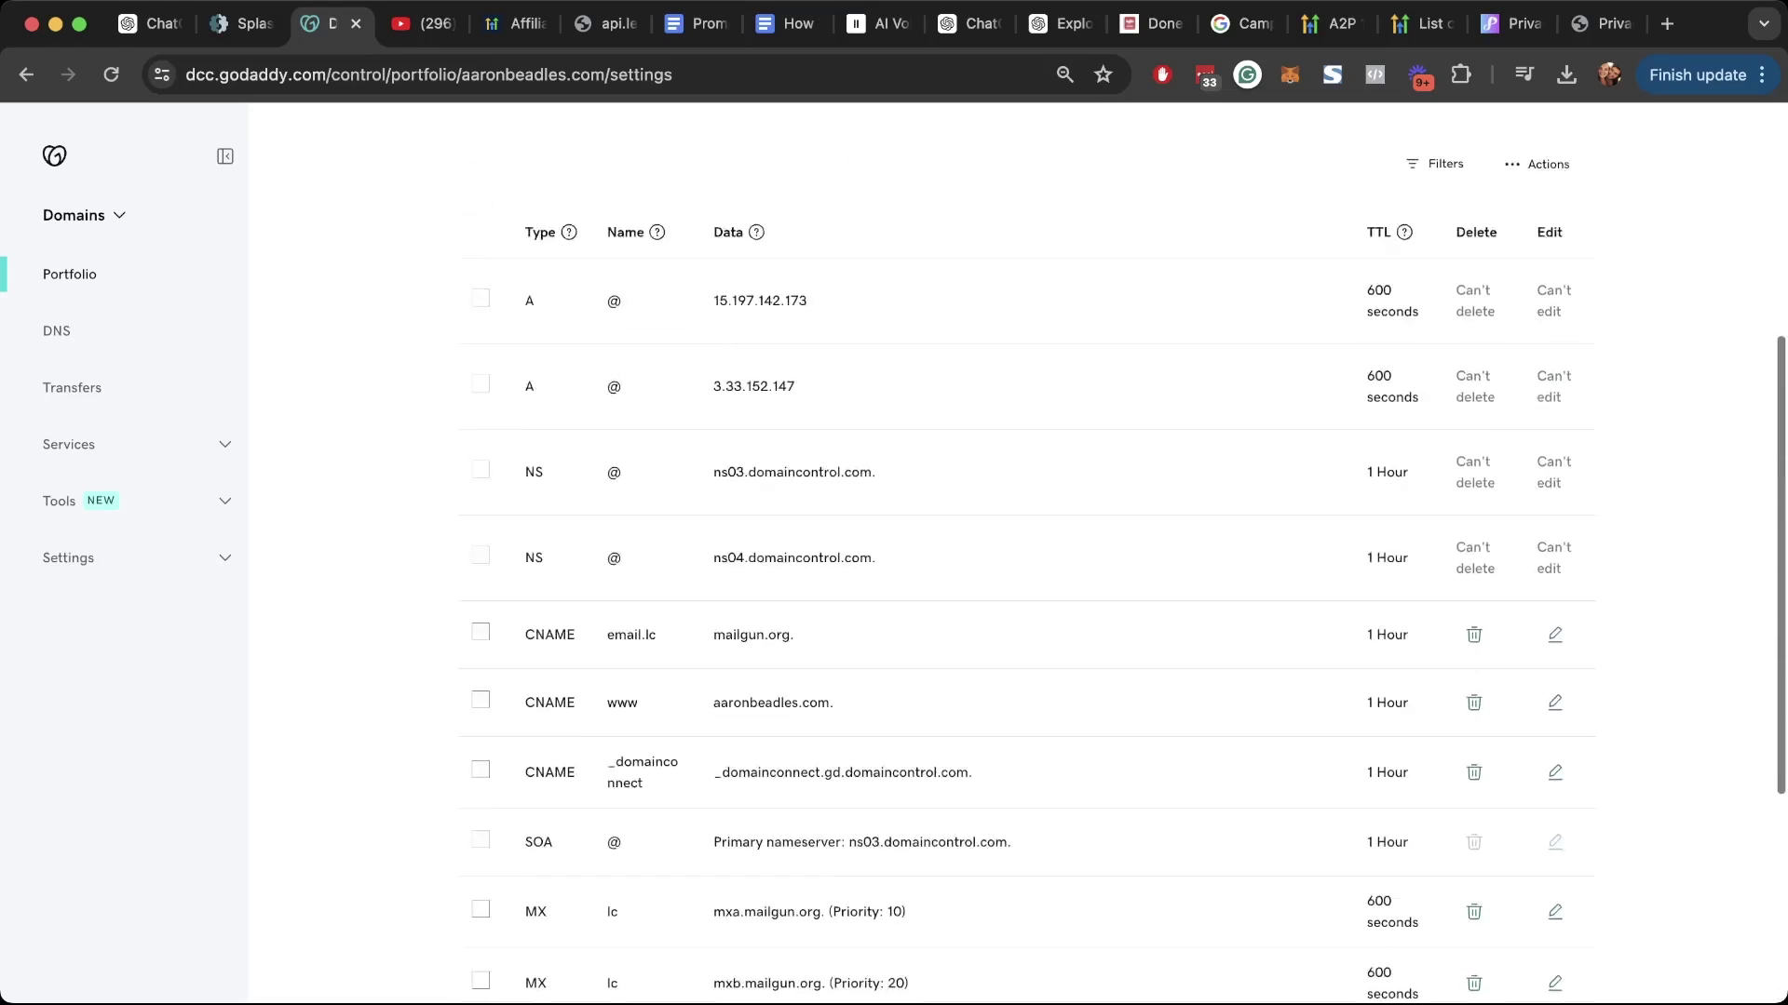
key("ctrl+shift+Tab")
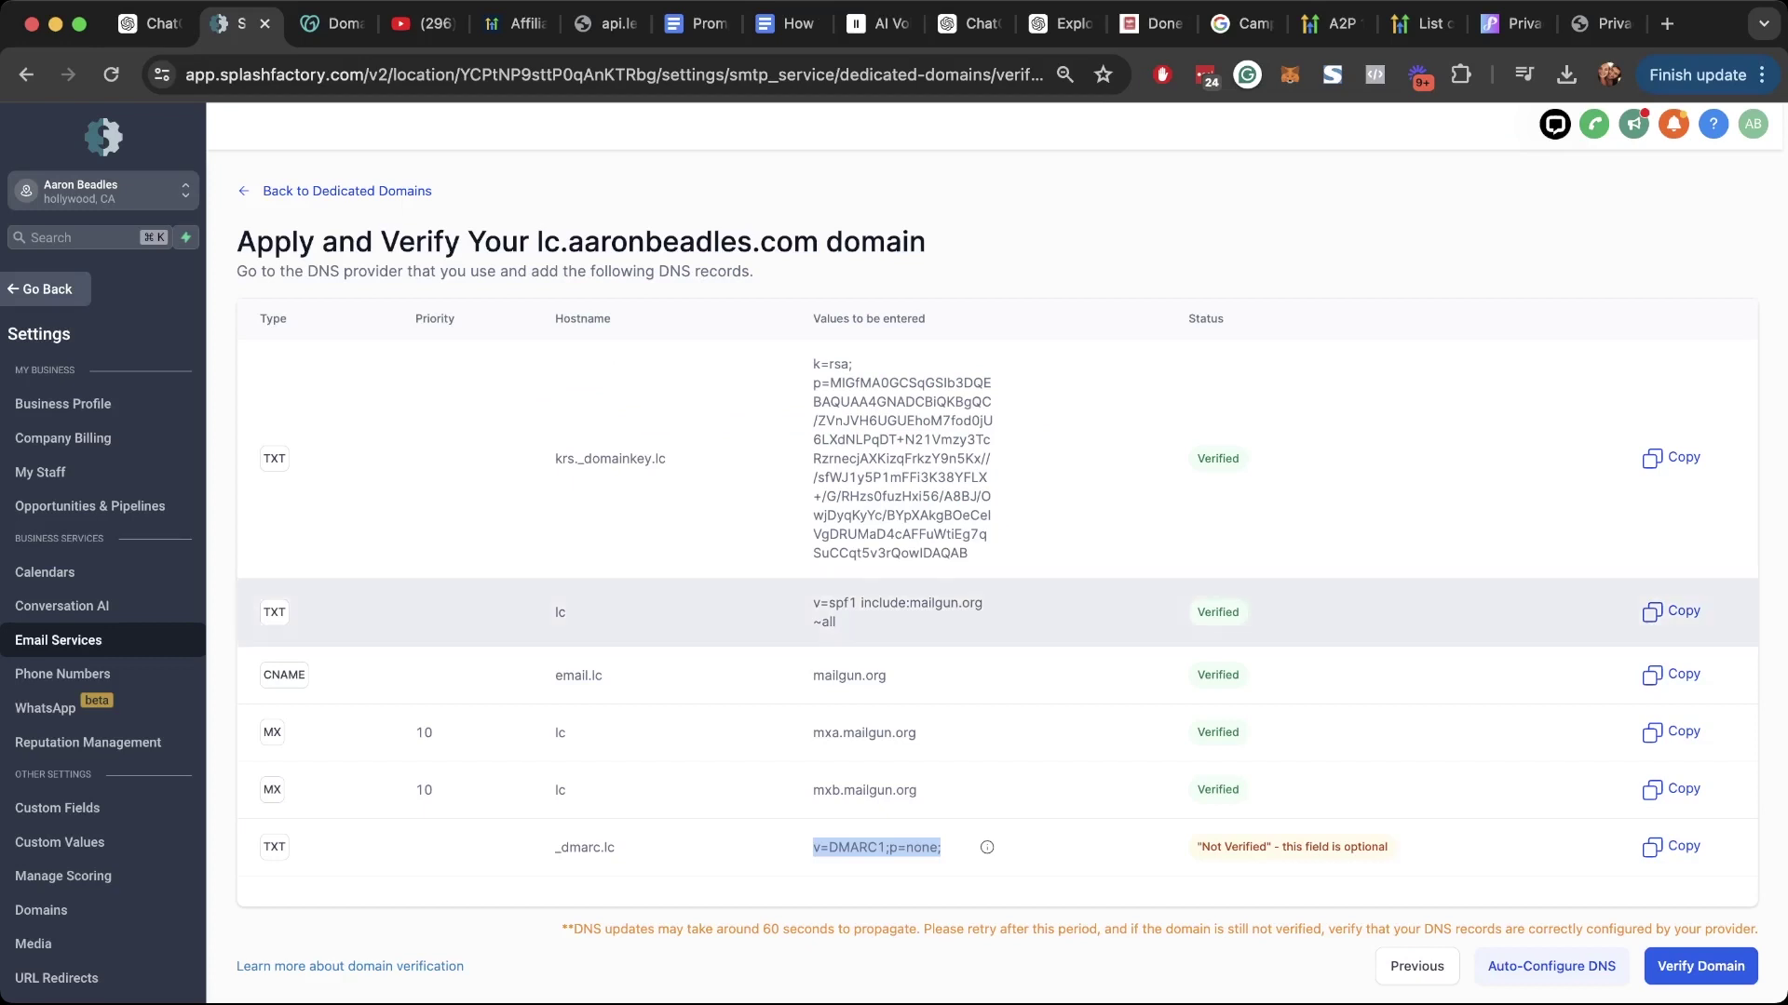
scroll(1024, 675, "down", 1)
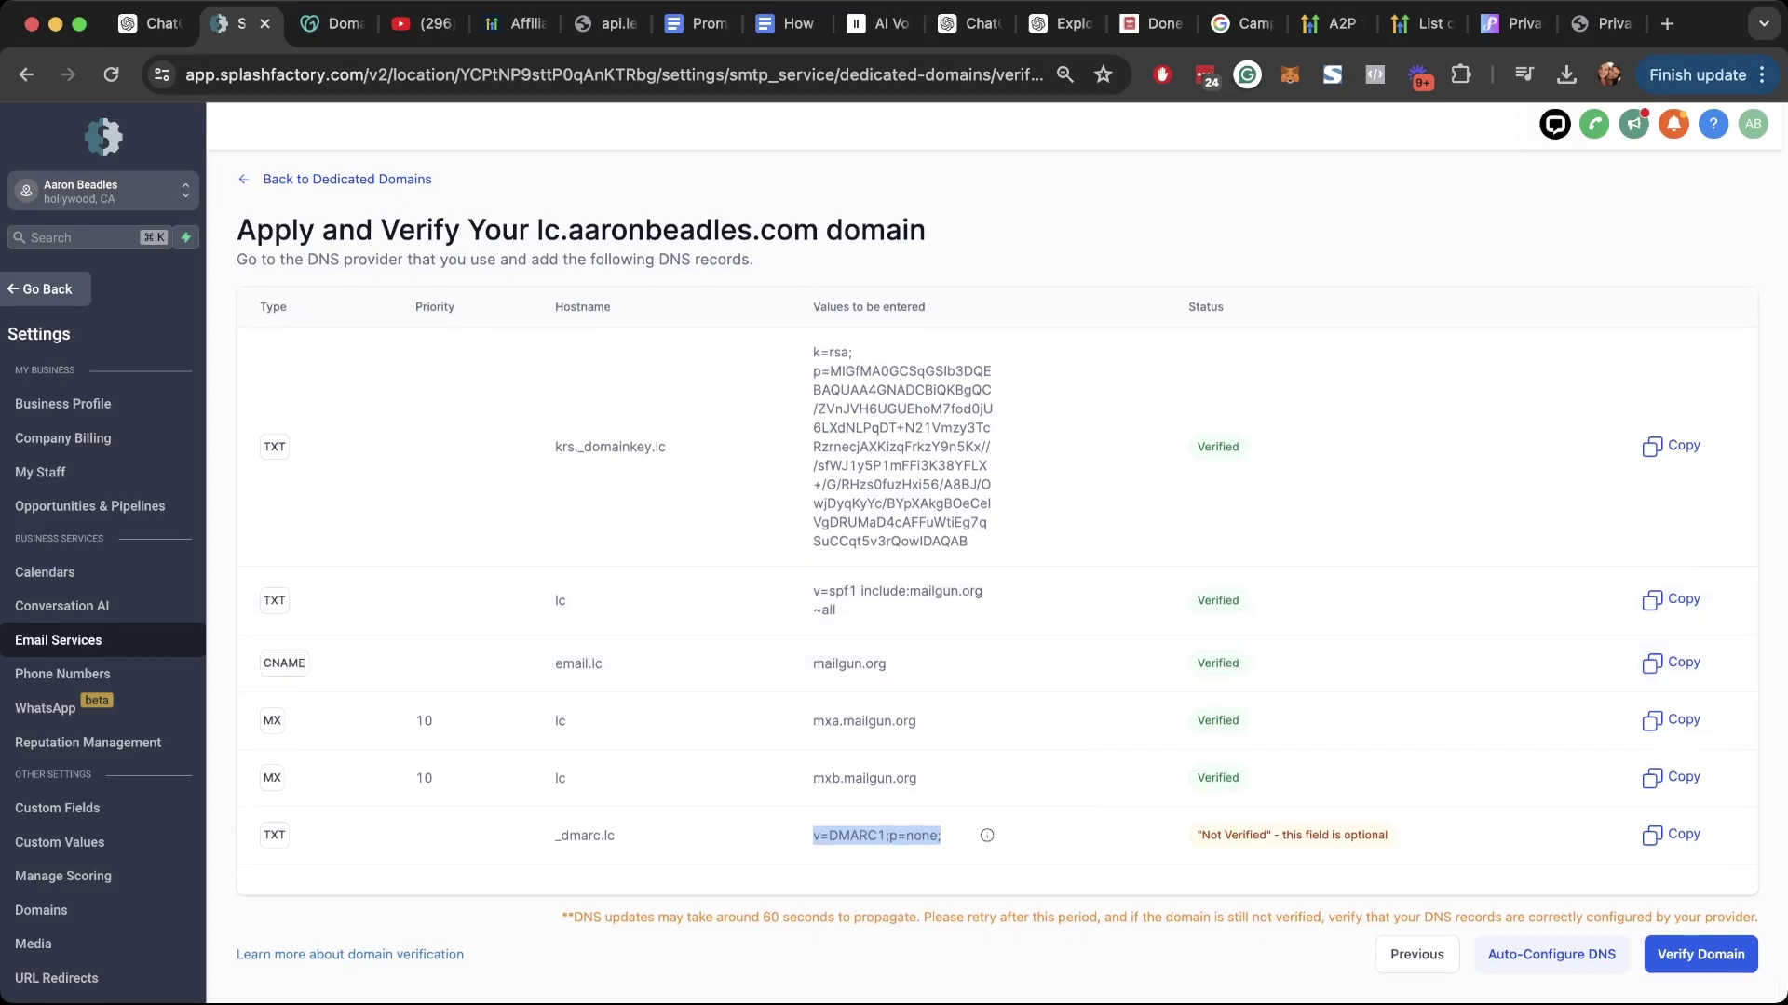
left_click(1700, 955)
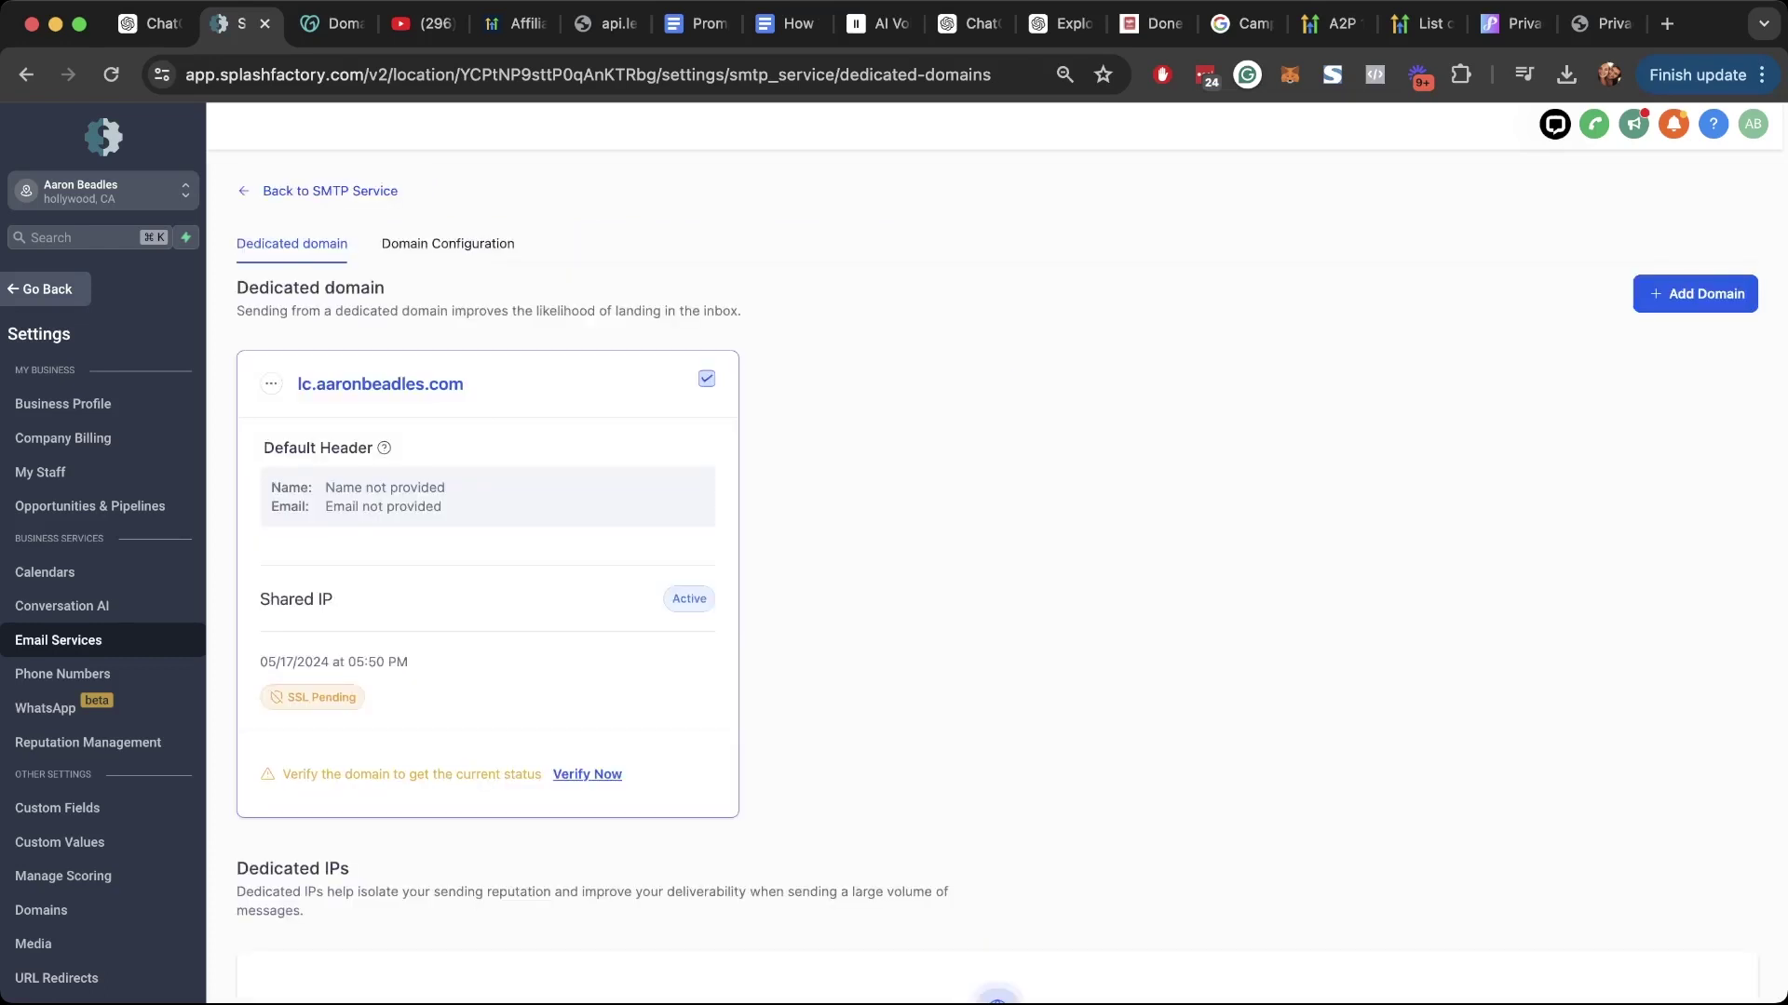
scroll(1011, 577, "down", 2)
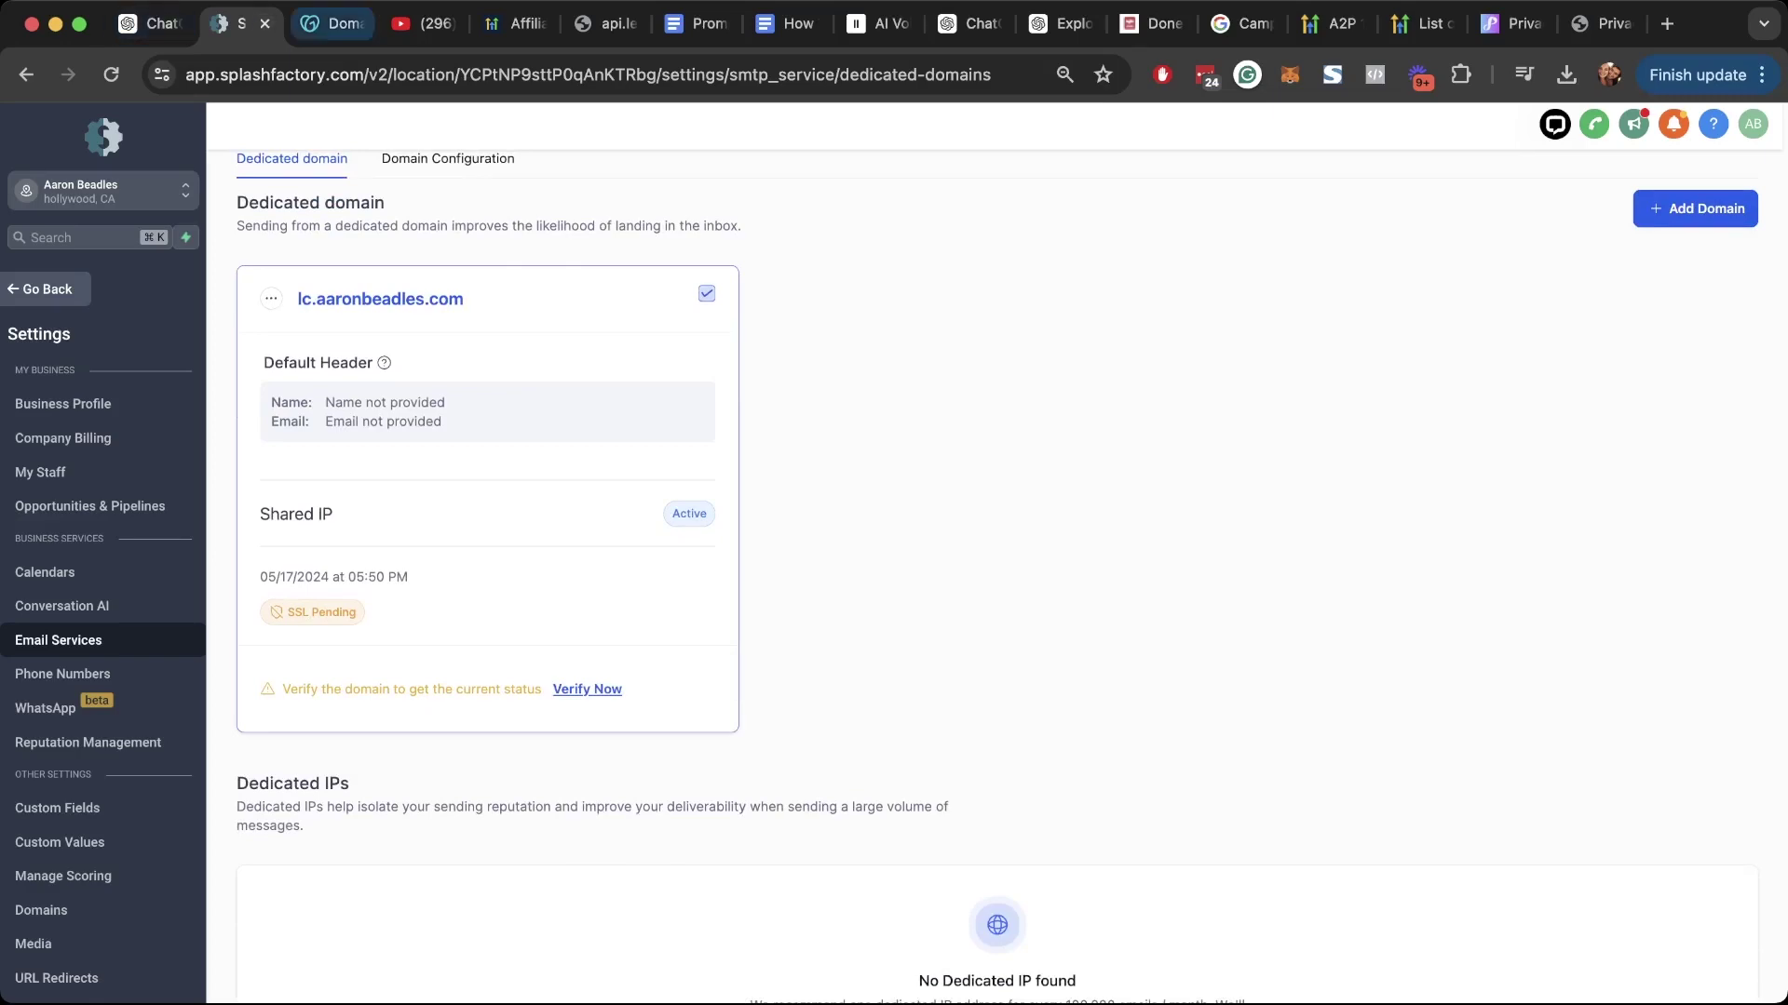
left_click(331, 24)
scroll(931, 558, "down", 2)
scroll(1025, 558, "down", 2)
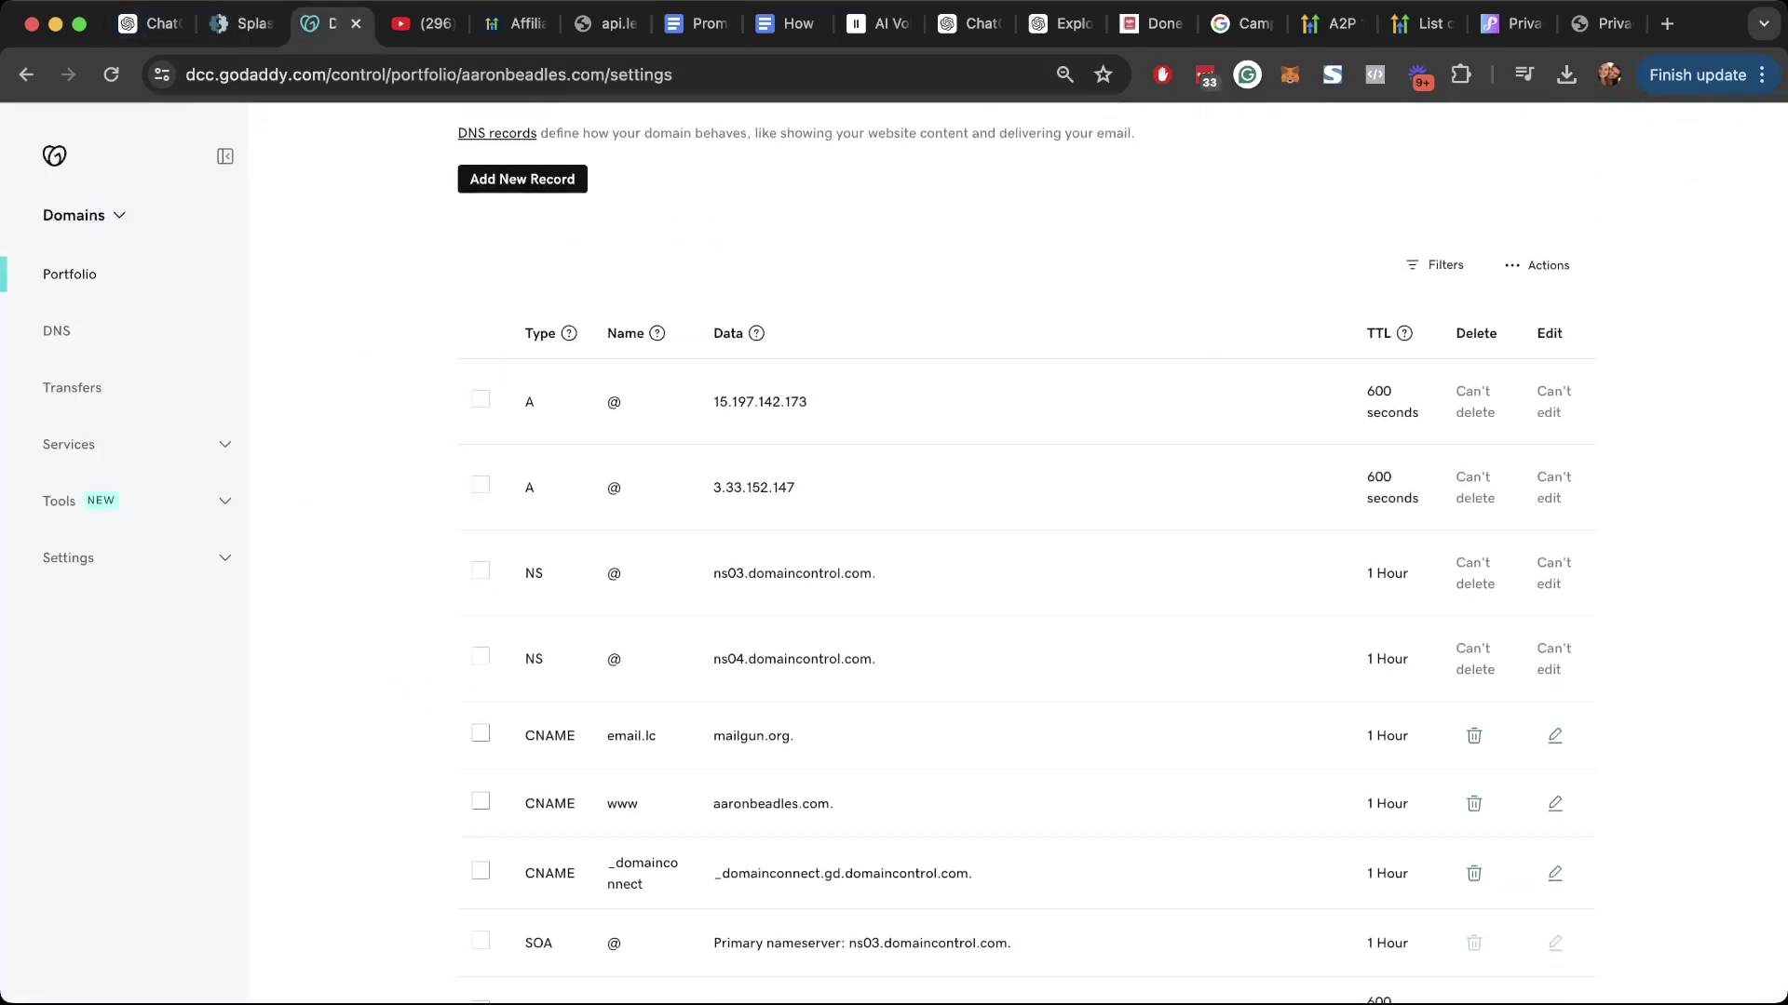
key("ctrl+shift+Tab")
left_click_drag(287, 612, 358, 612)
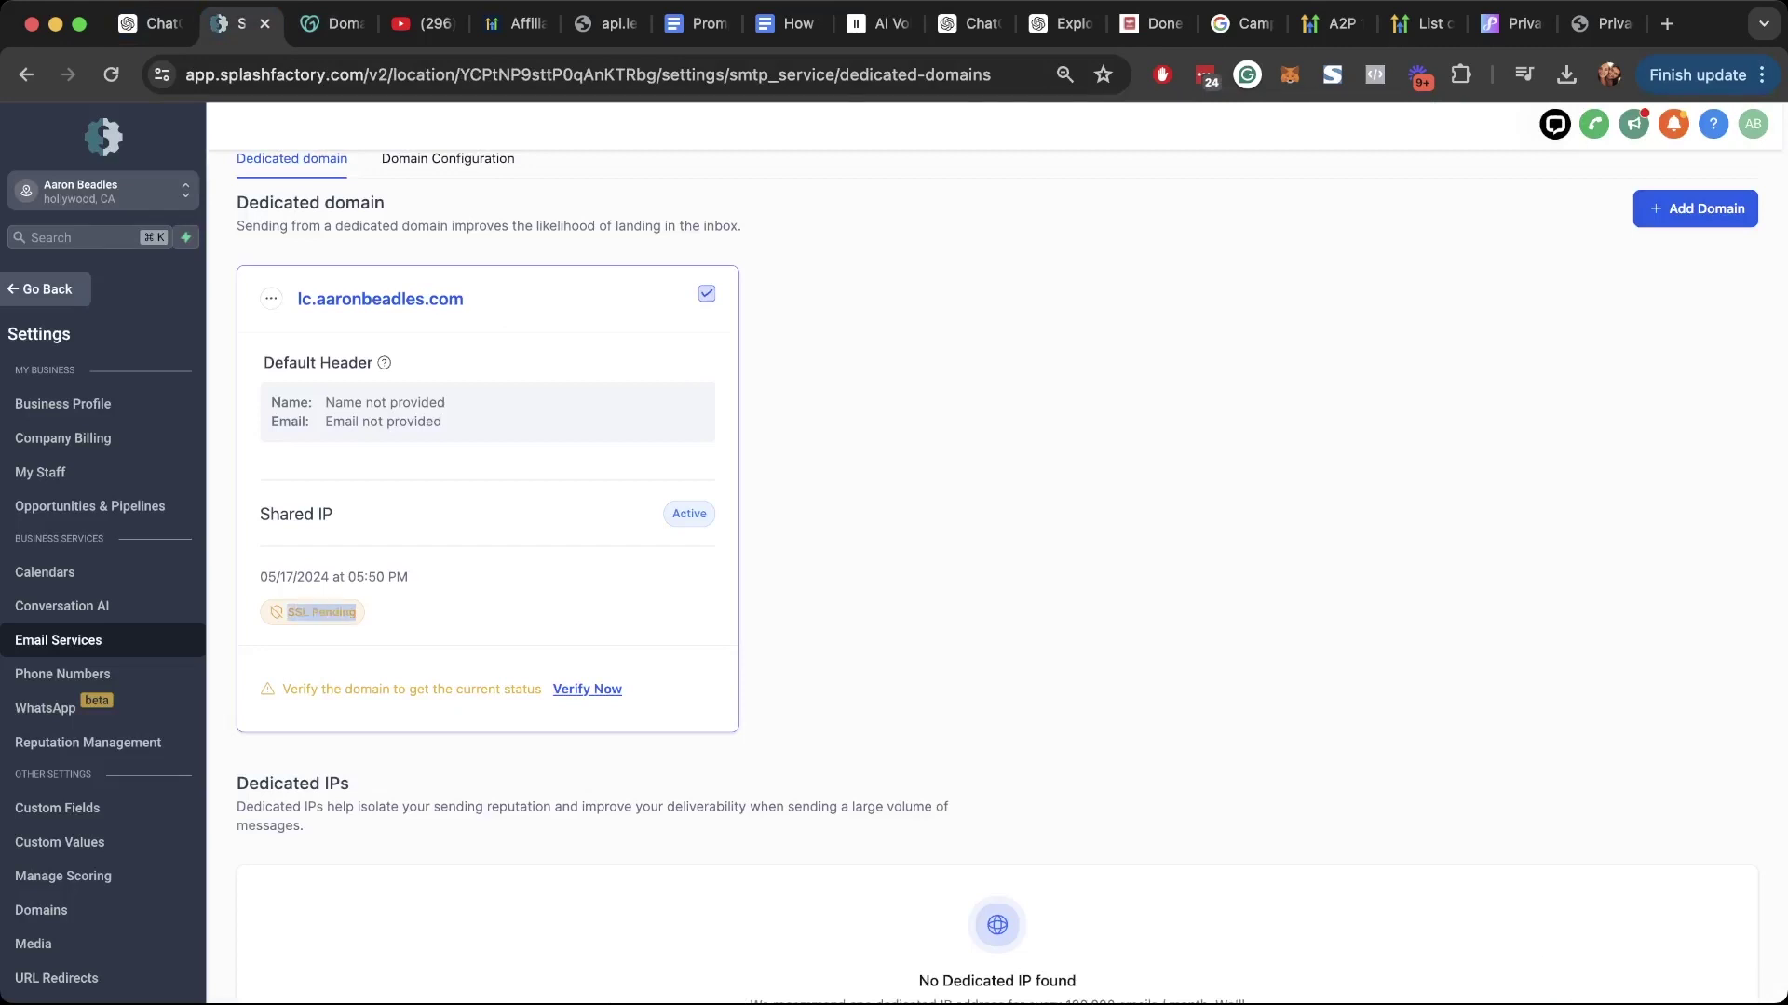
left_click(372, 615)
Step: Re-run Verify Domain so SSL shows Issued, then bring up the domain's "..." options
left_click(586, 689)
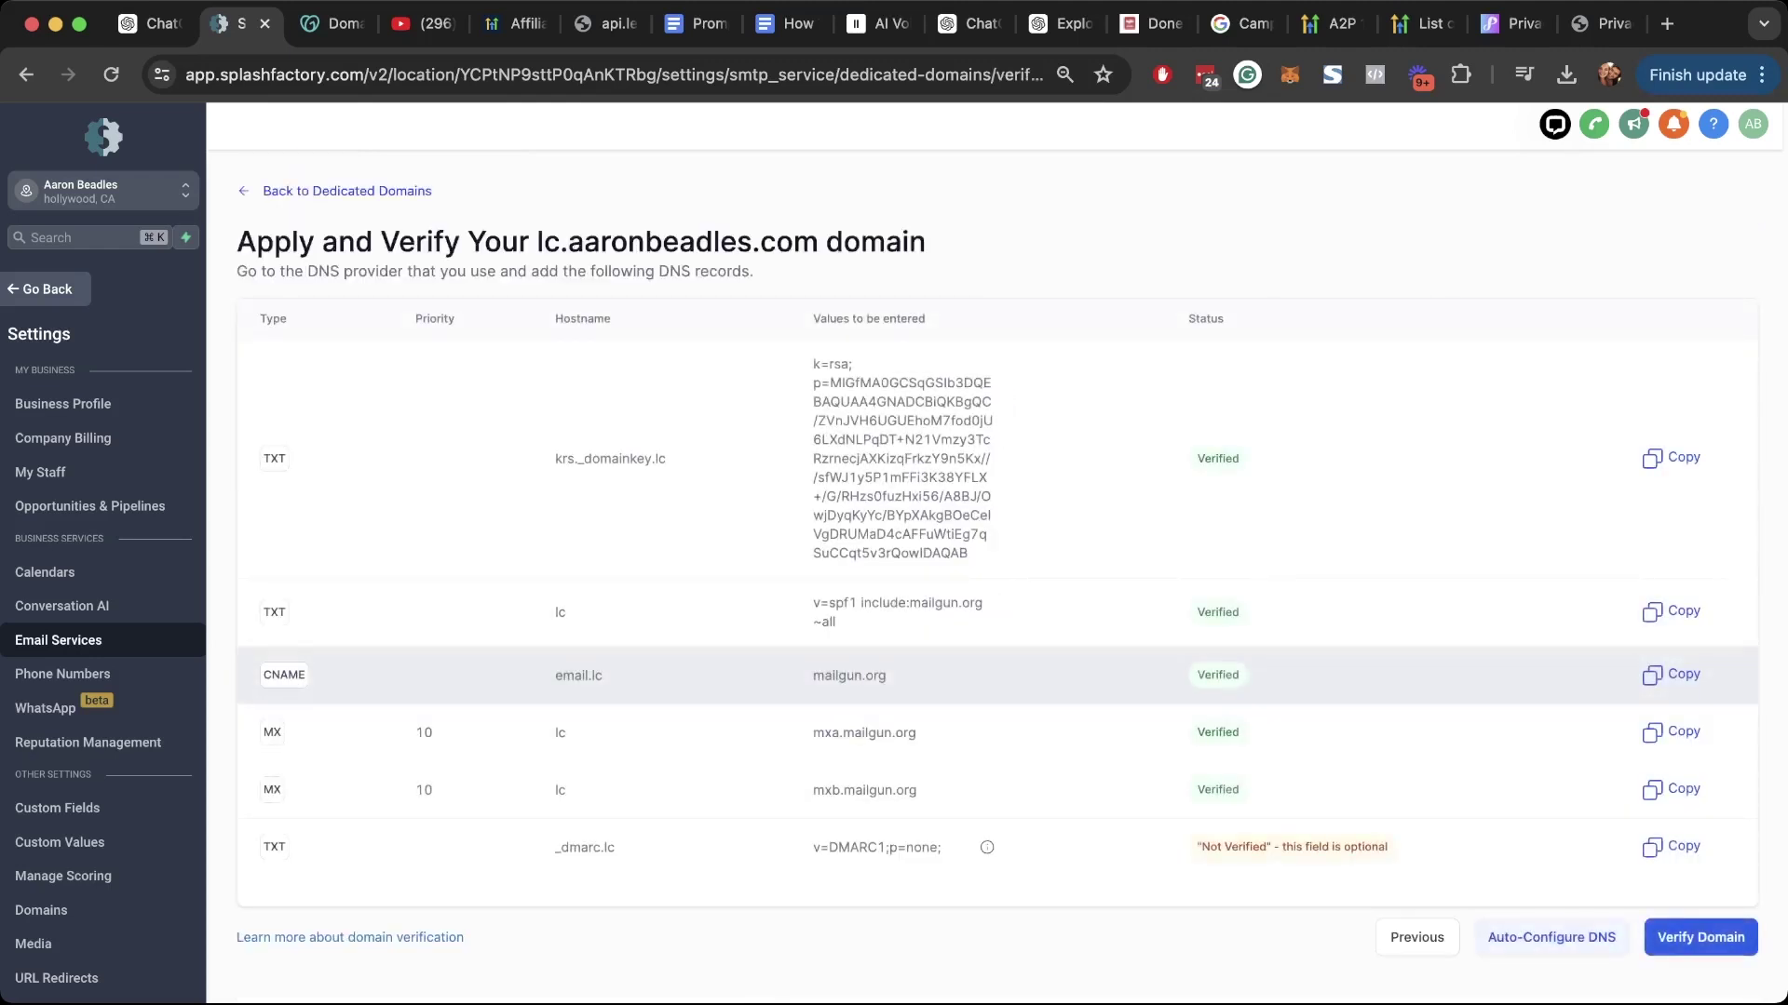
left_click(1700, 938)
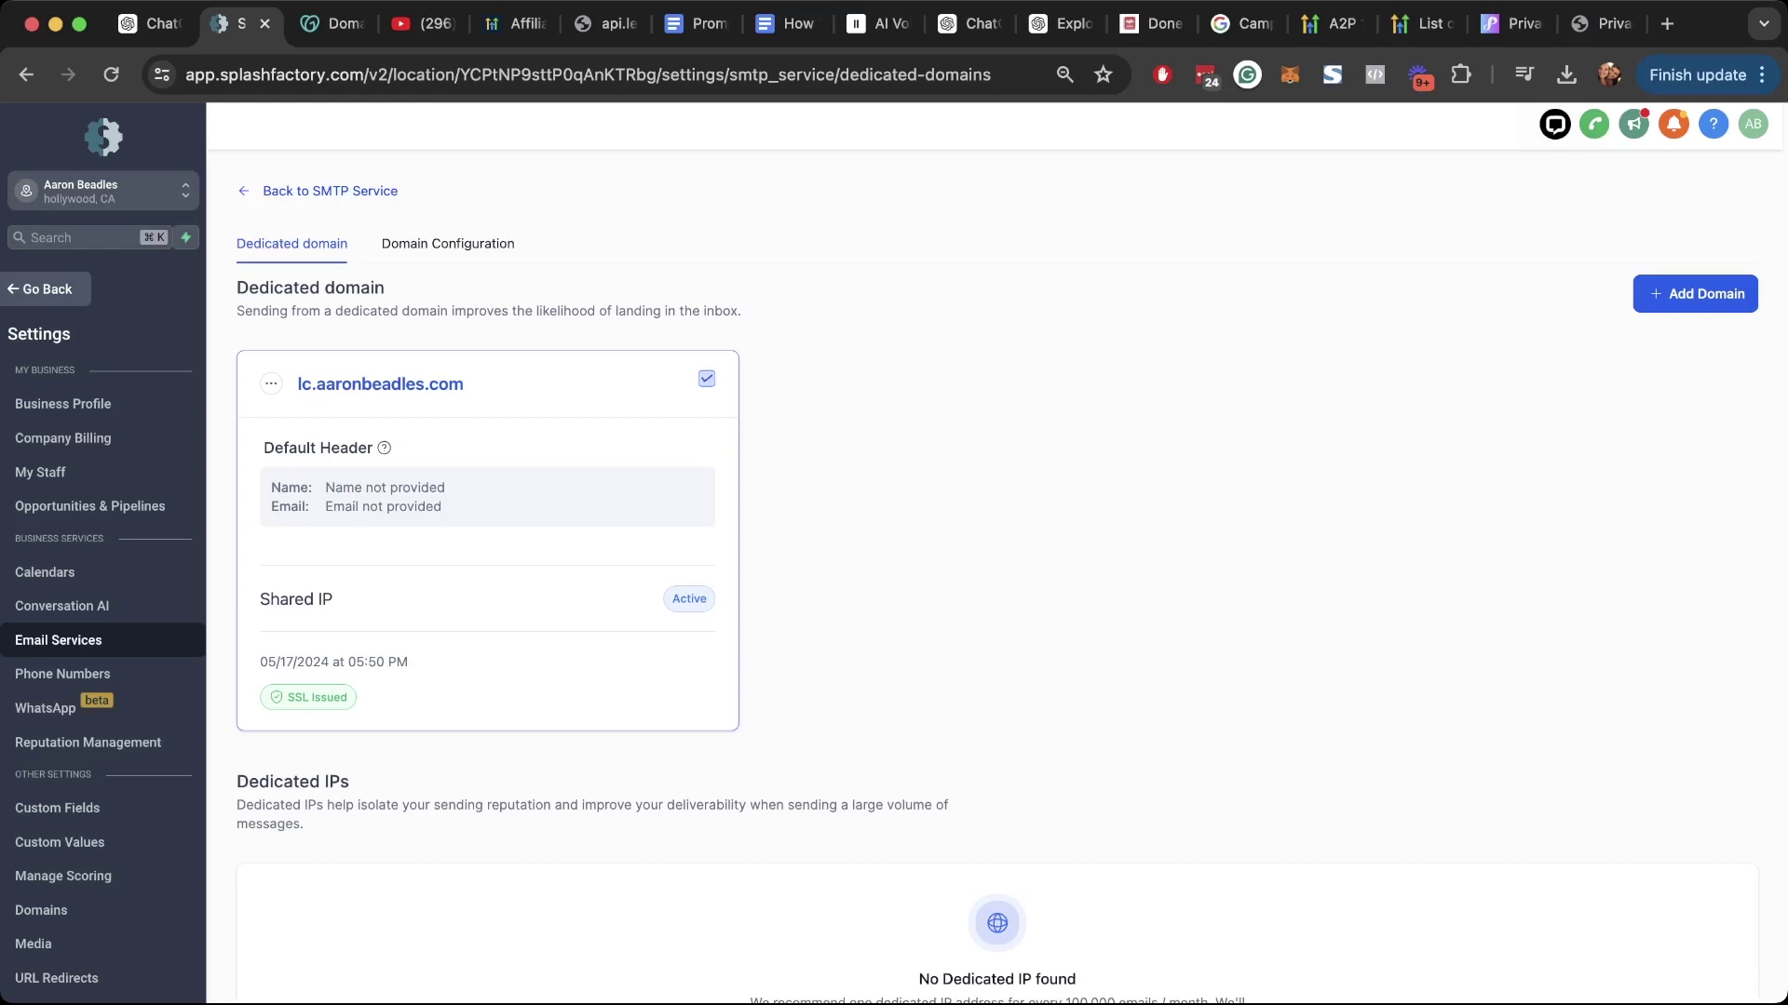
left_click(271, 383)
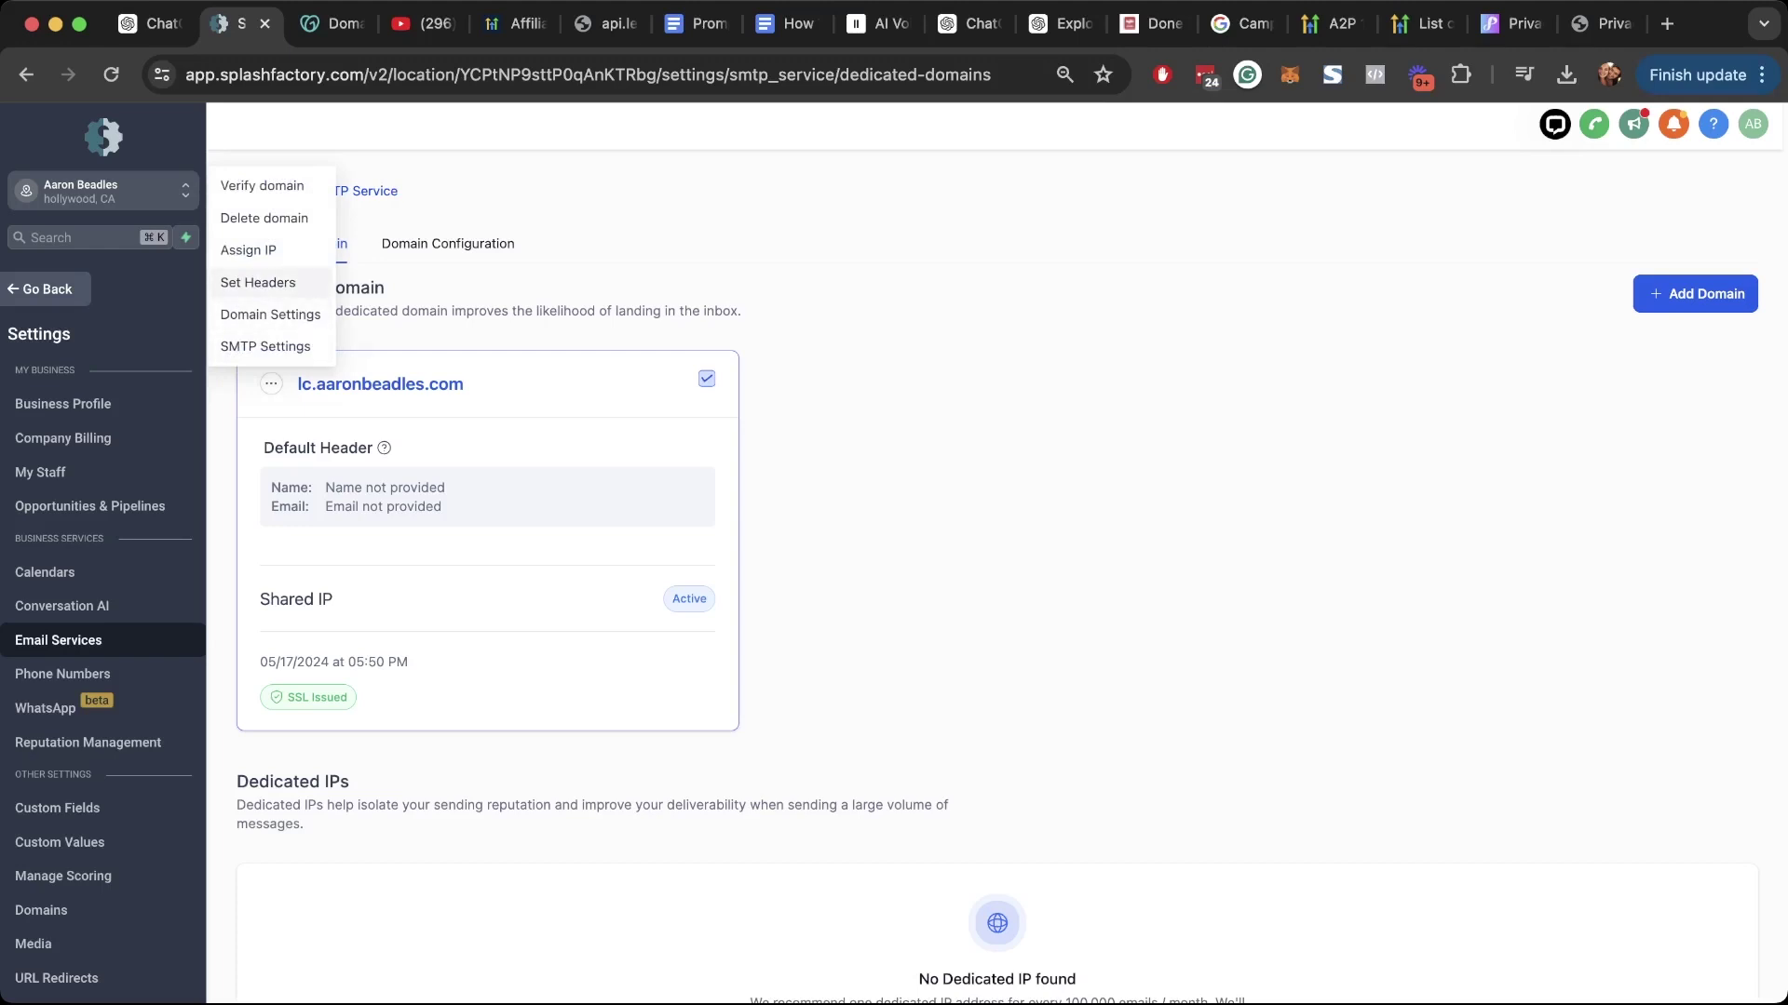
left_click(257, 282)
left_click(996, 576)
key("Tab")
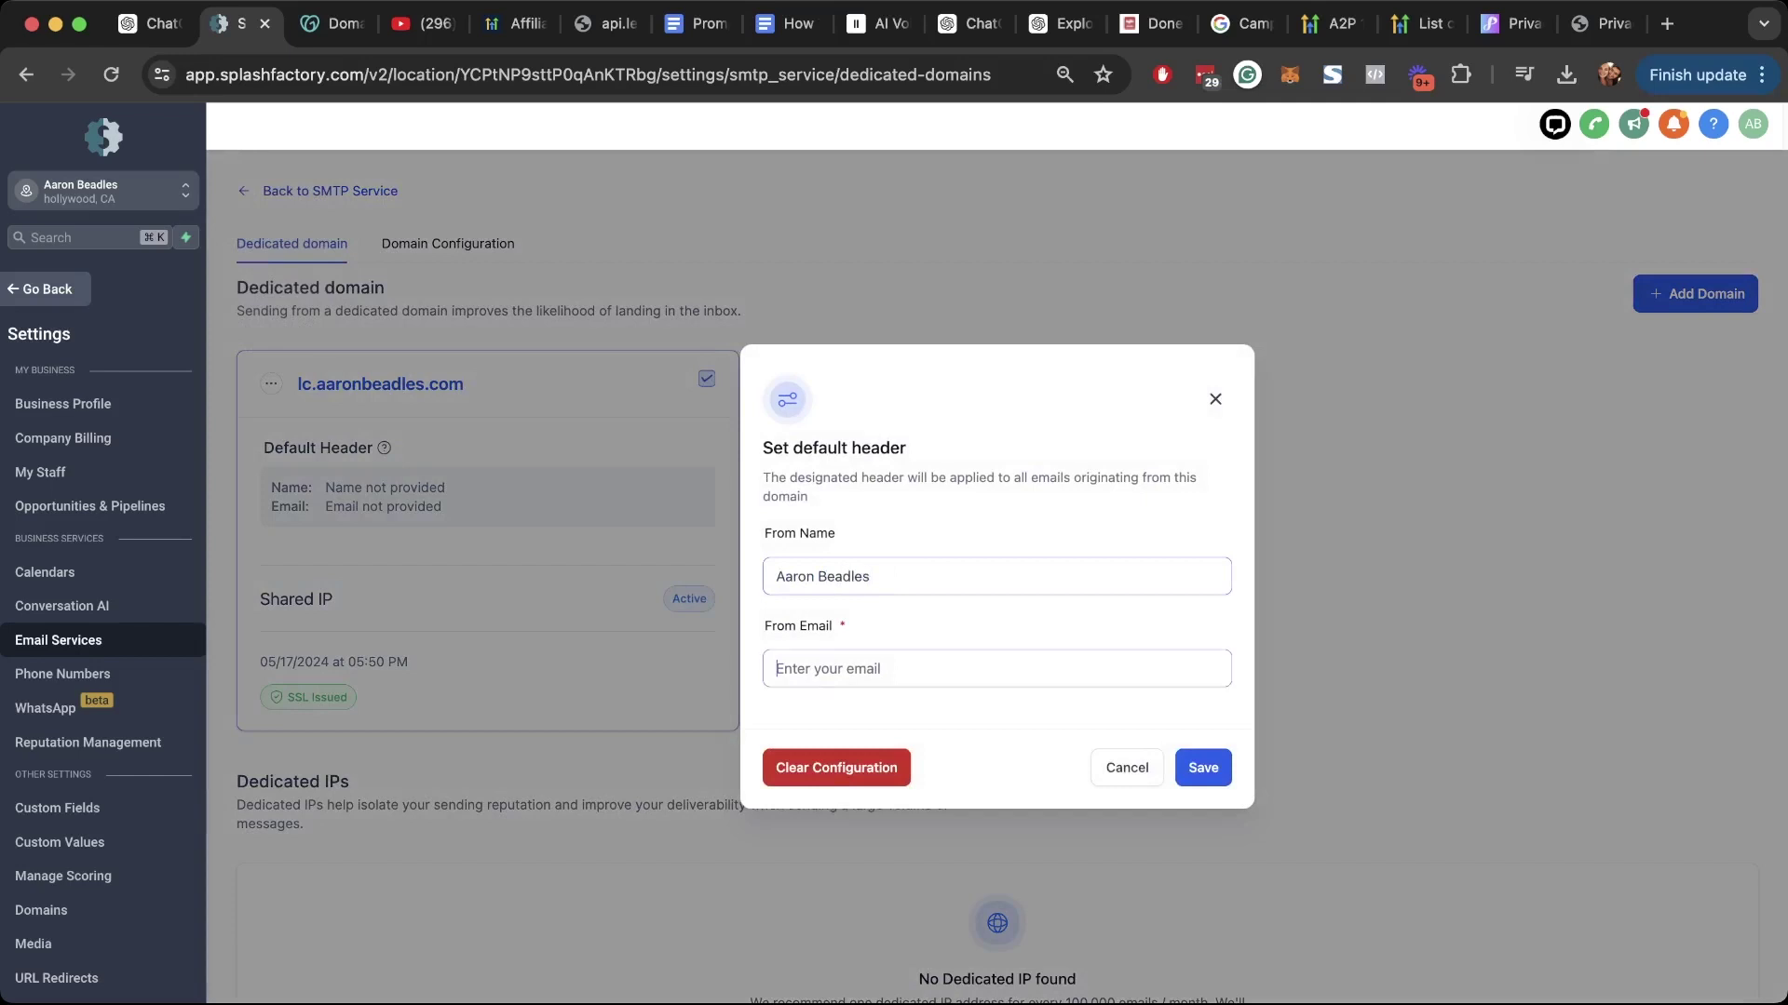
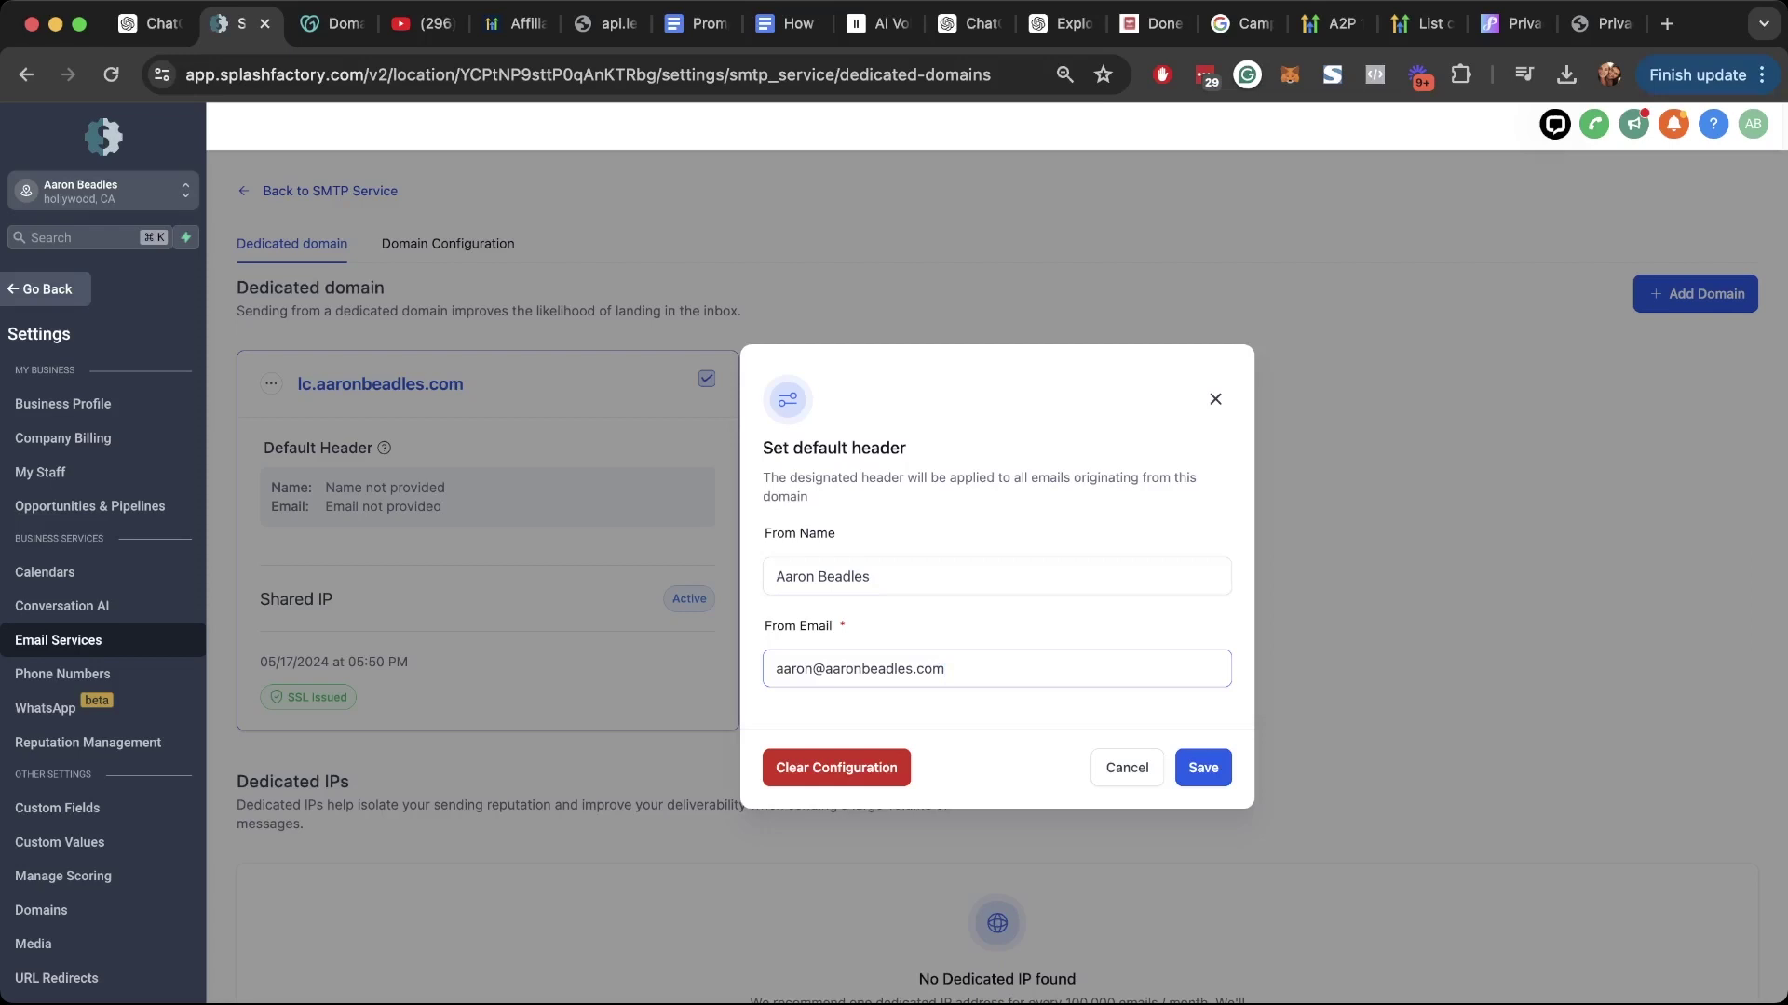
key("shift+Tab")
key("Tab")
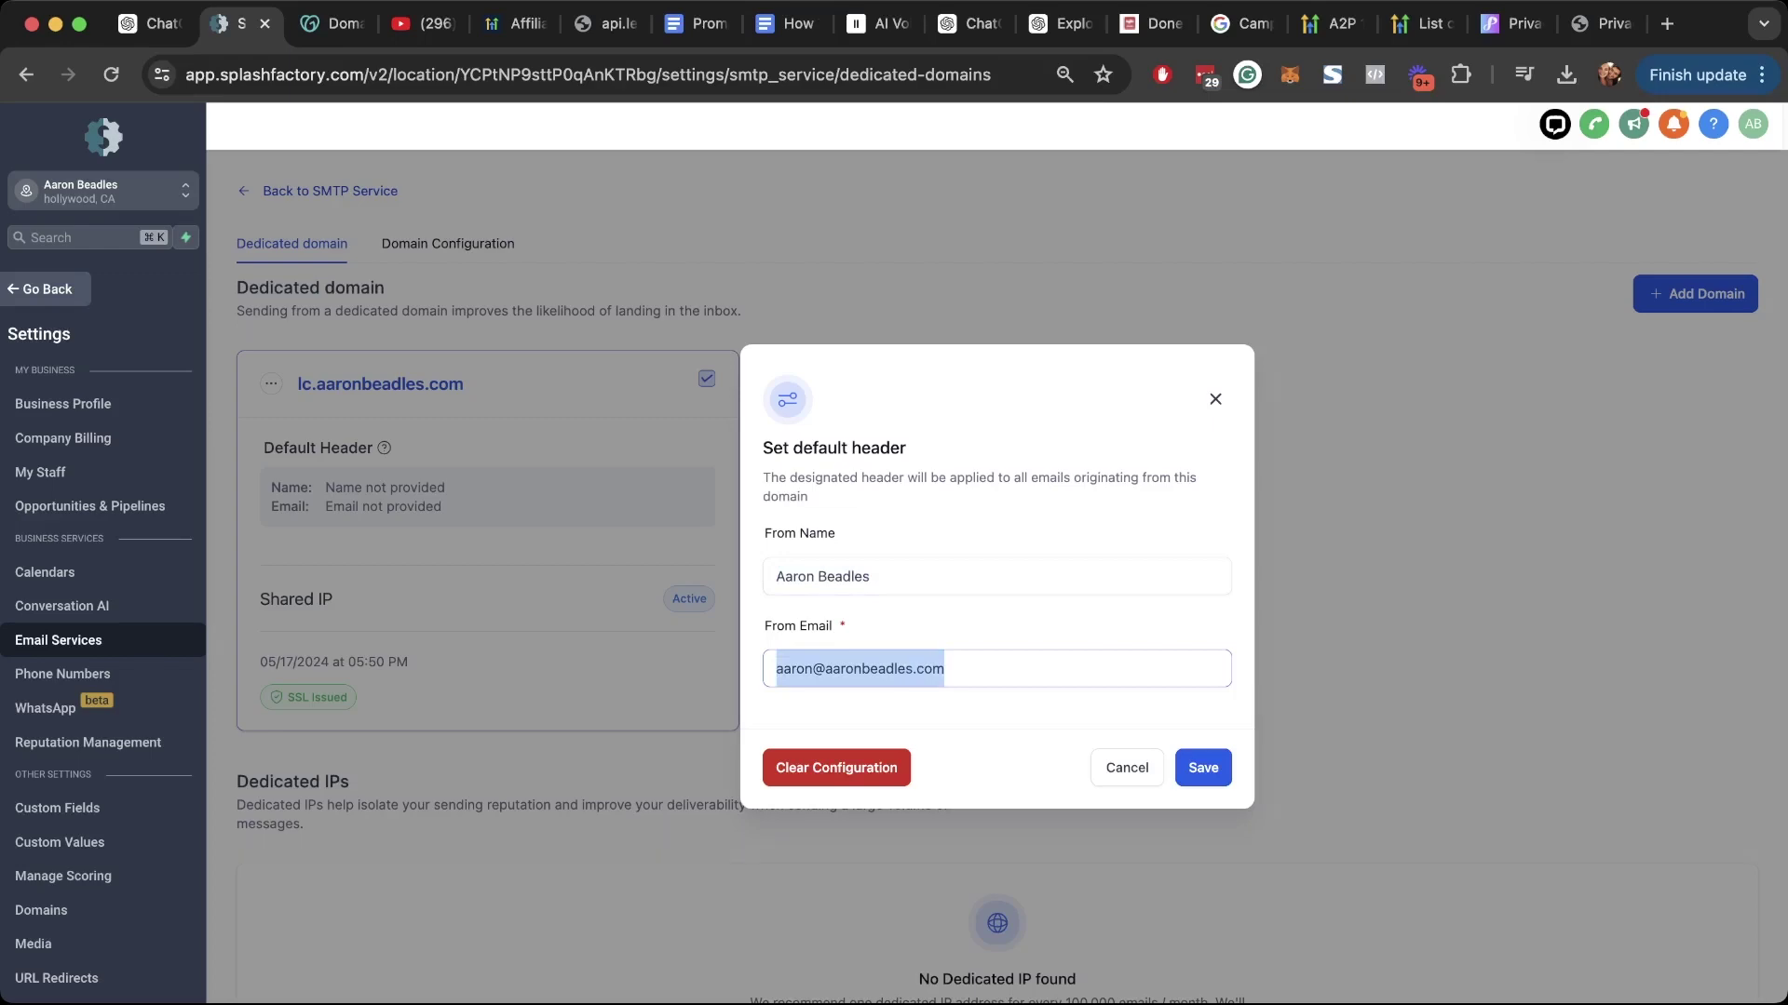
key("Return")
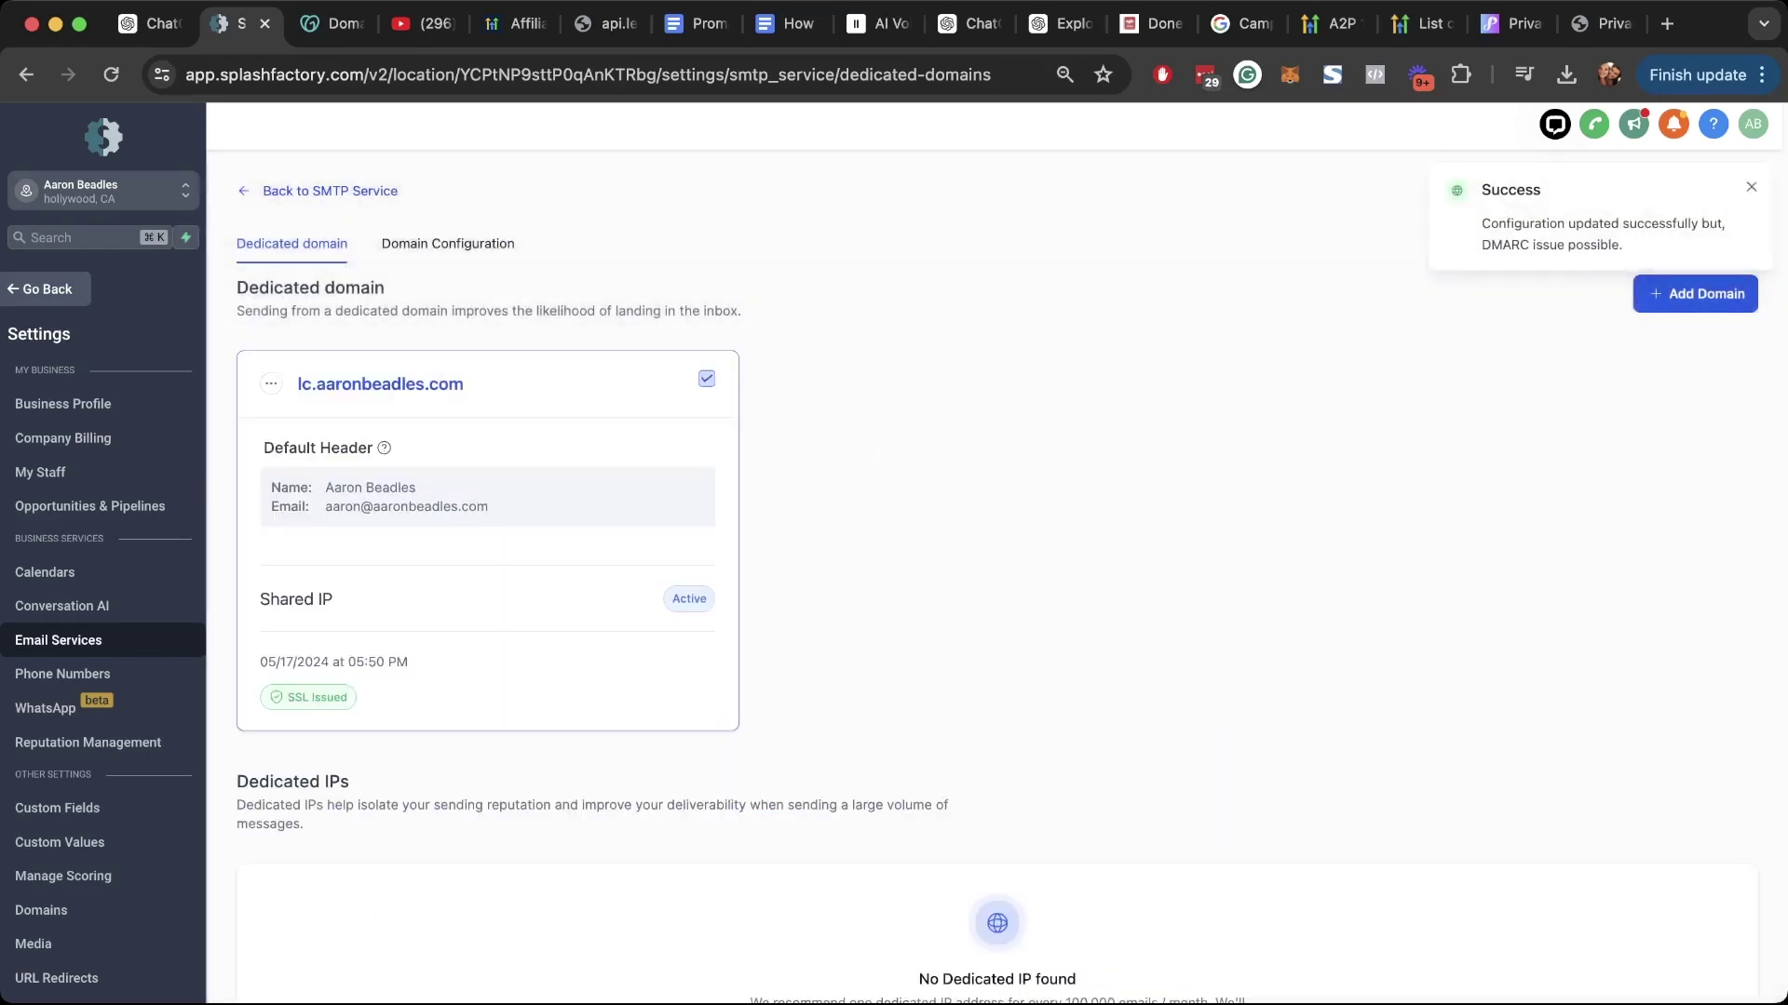
left_click_drag(270, 486, 489, 507)
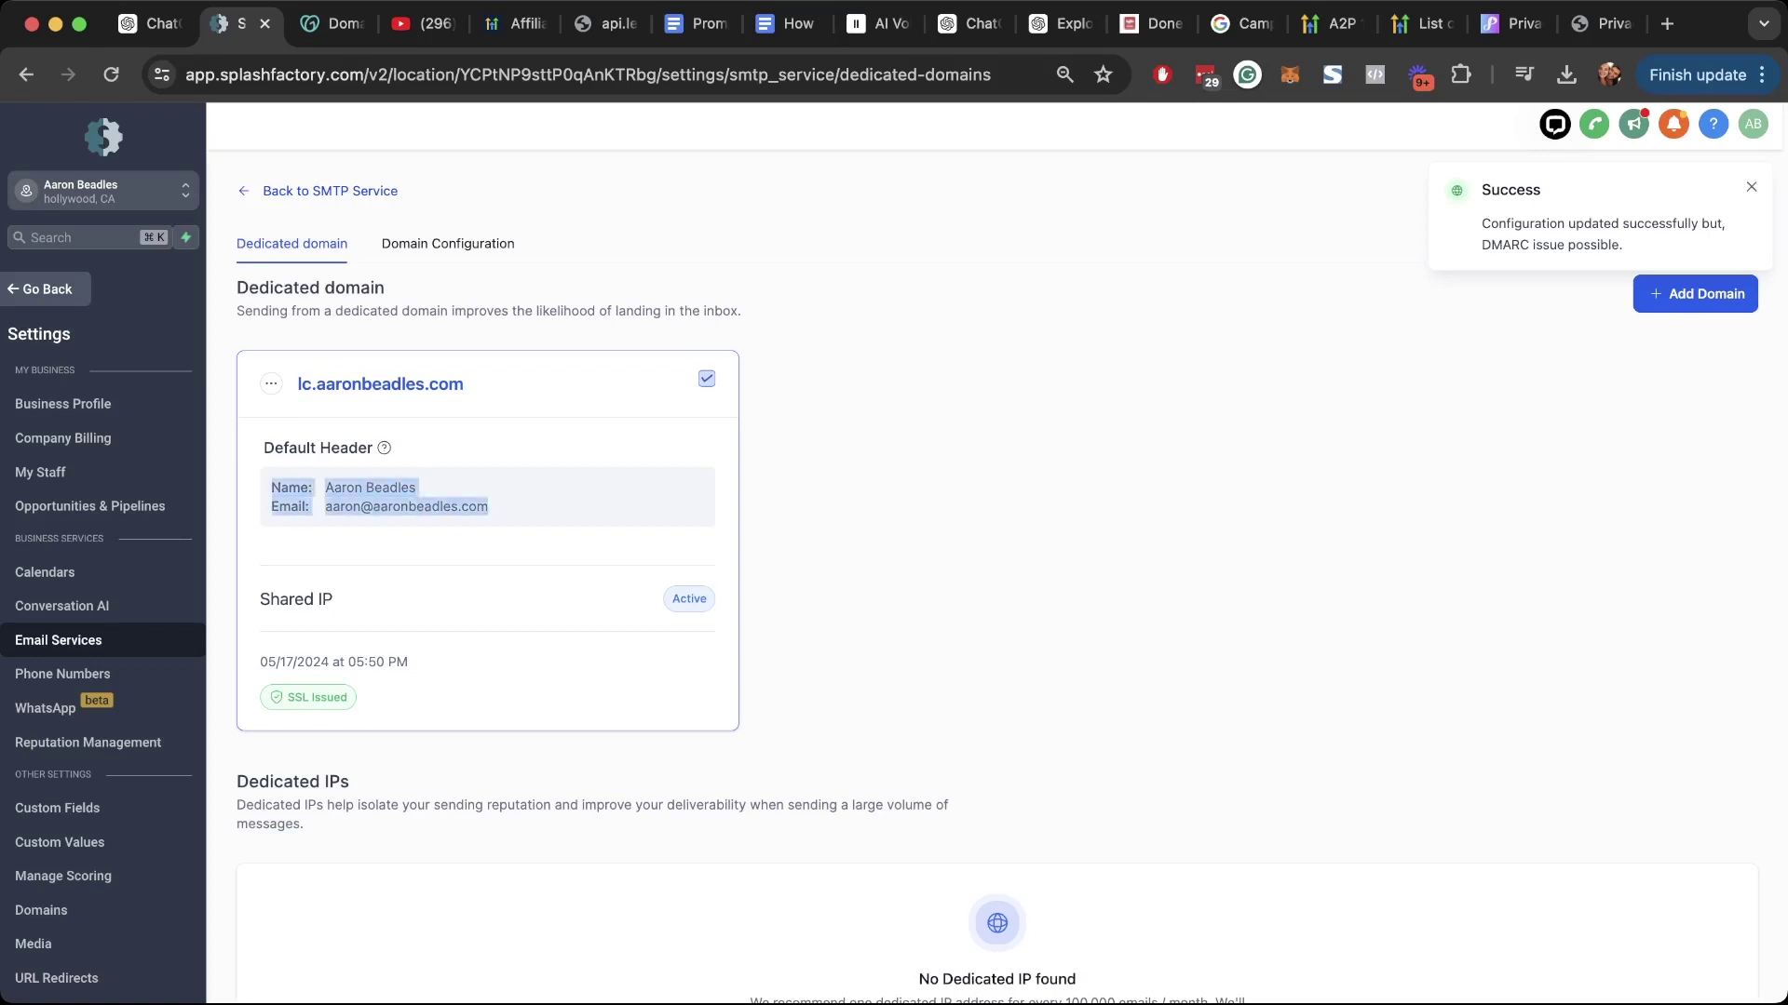
left_click(558, 540)
scroll(558, 558, "down", 1)
scroll(559, 559, "up", 1)
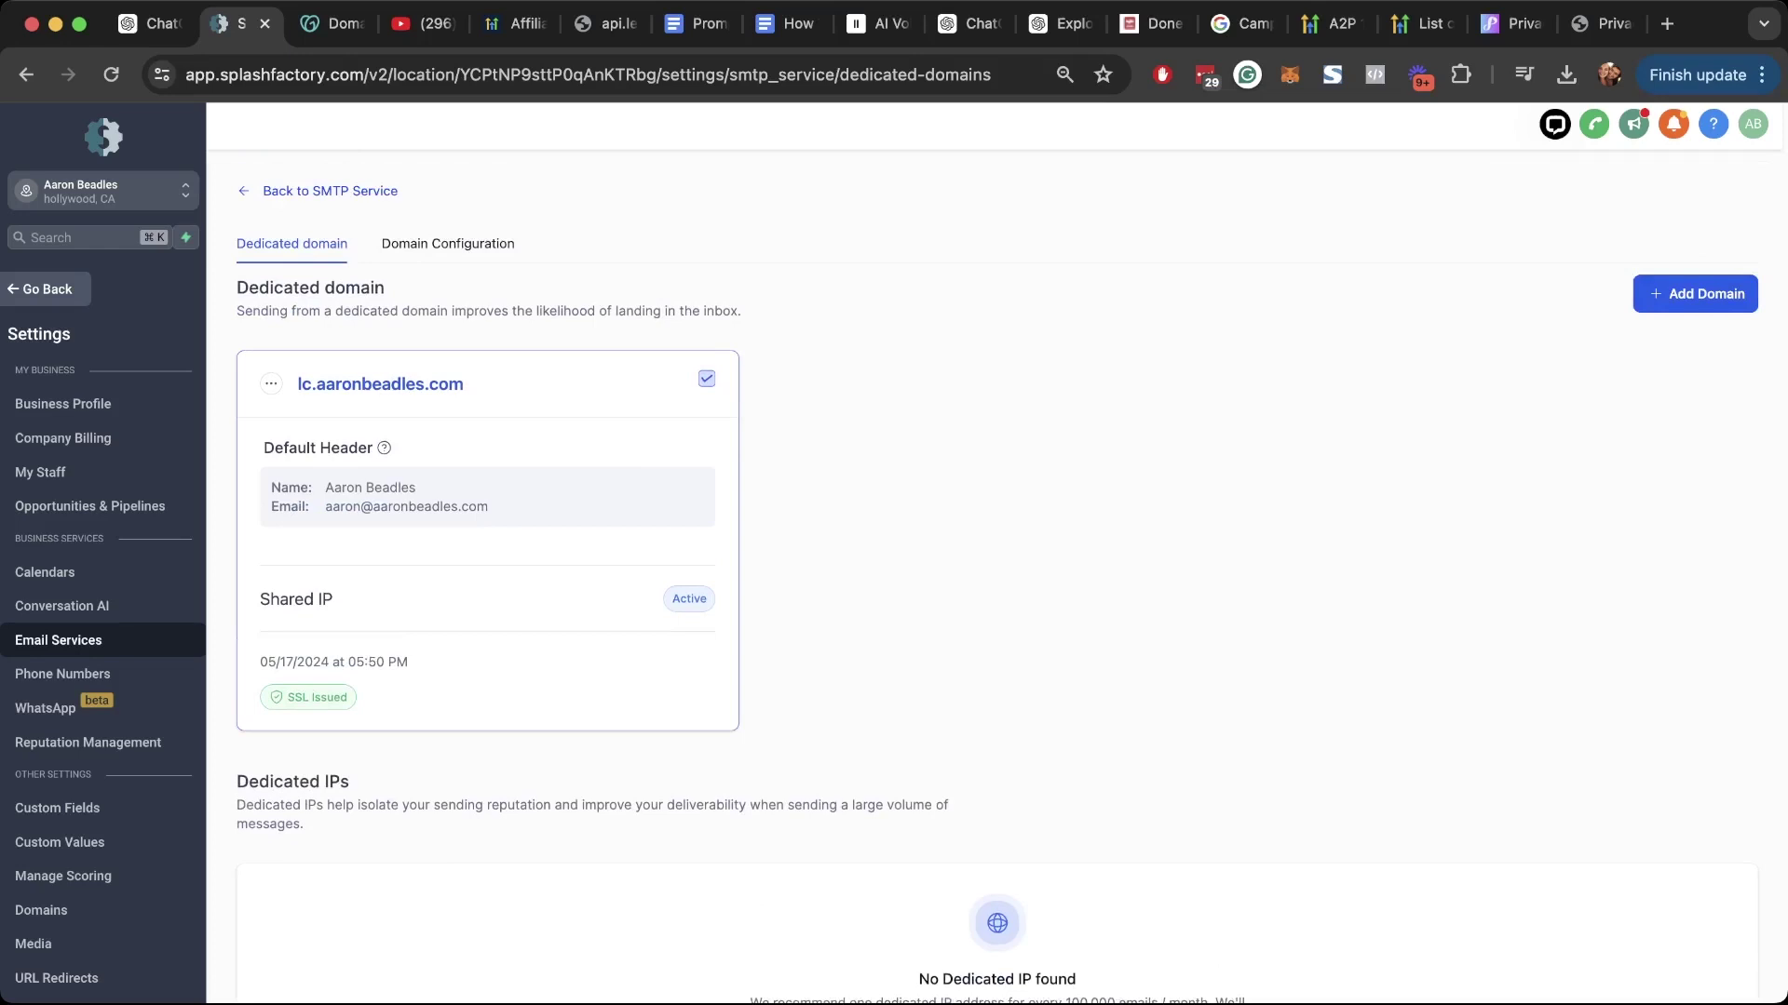
left_click_drag(324, 487, 488, 507)
left_click_drag(325, 507, 488, 507)
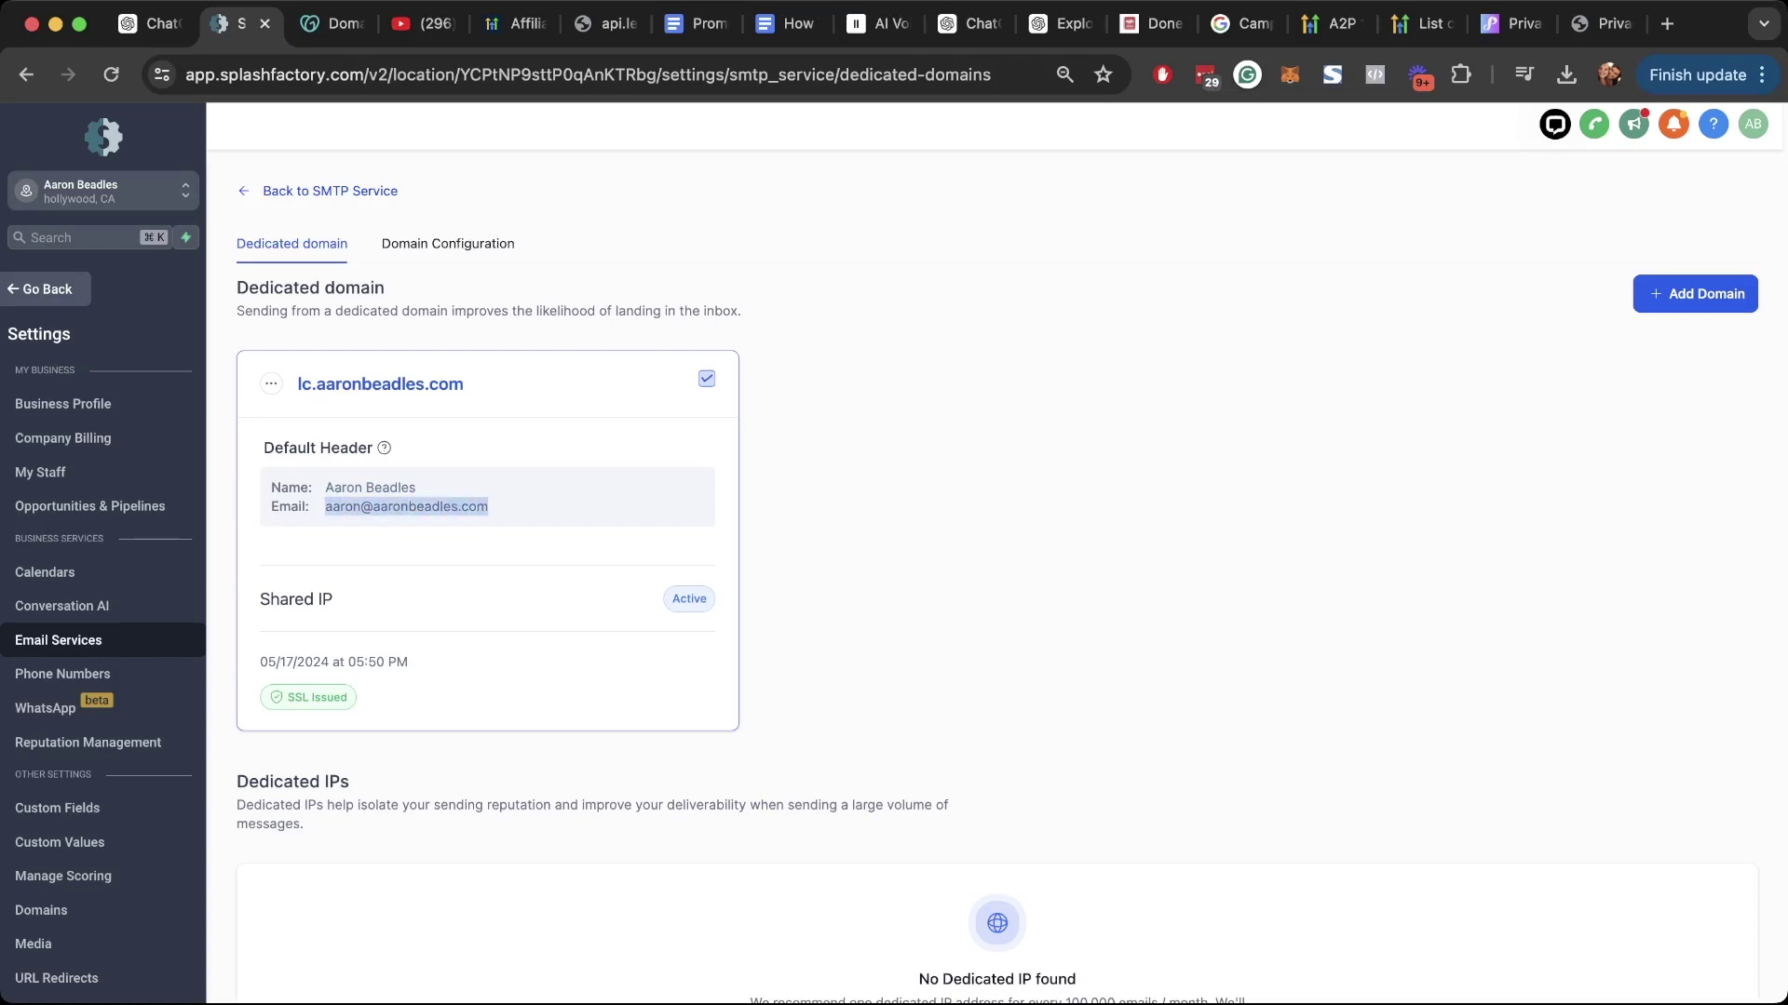
left_click_drag(325, 506, 488, 506)
left_click(522, 508)
scroll(996, 577, "down", 3)
scroll(996, 578, "up", 3)
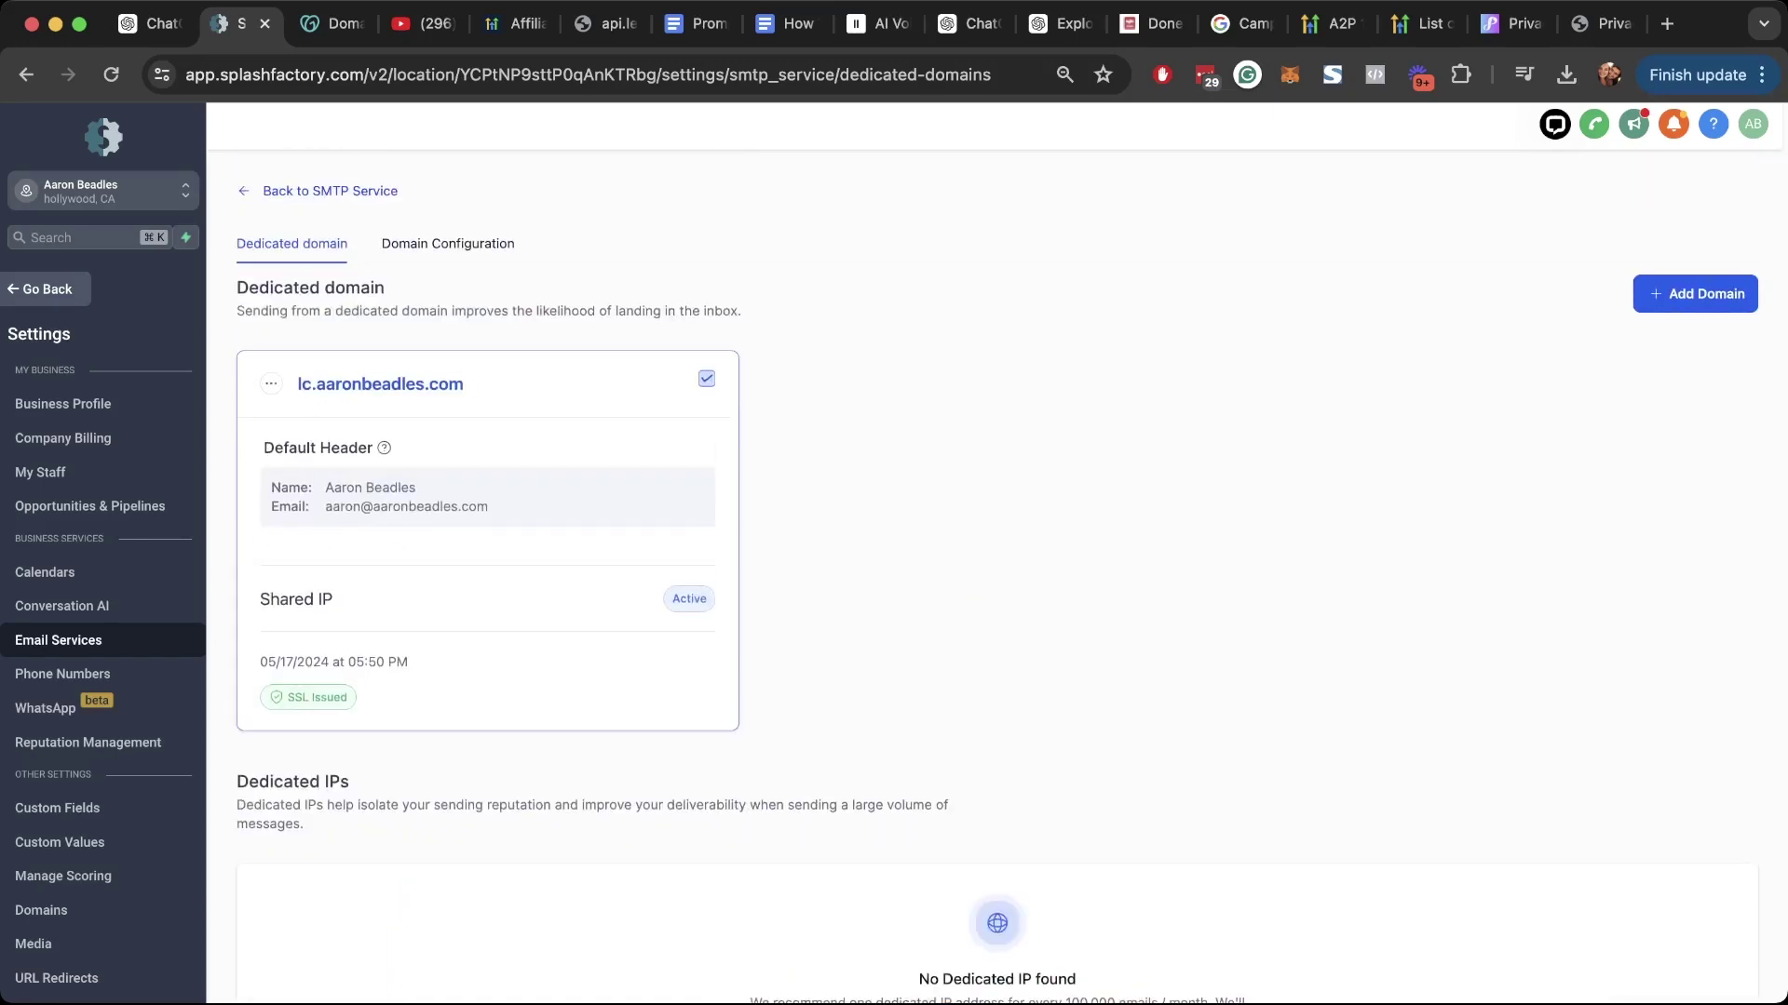